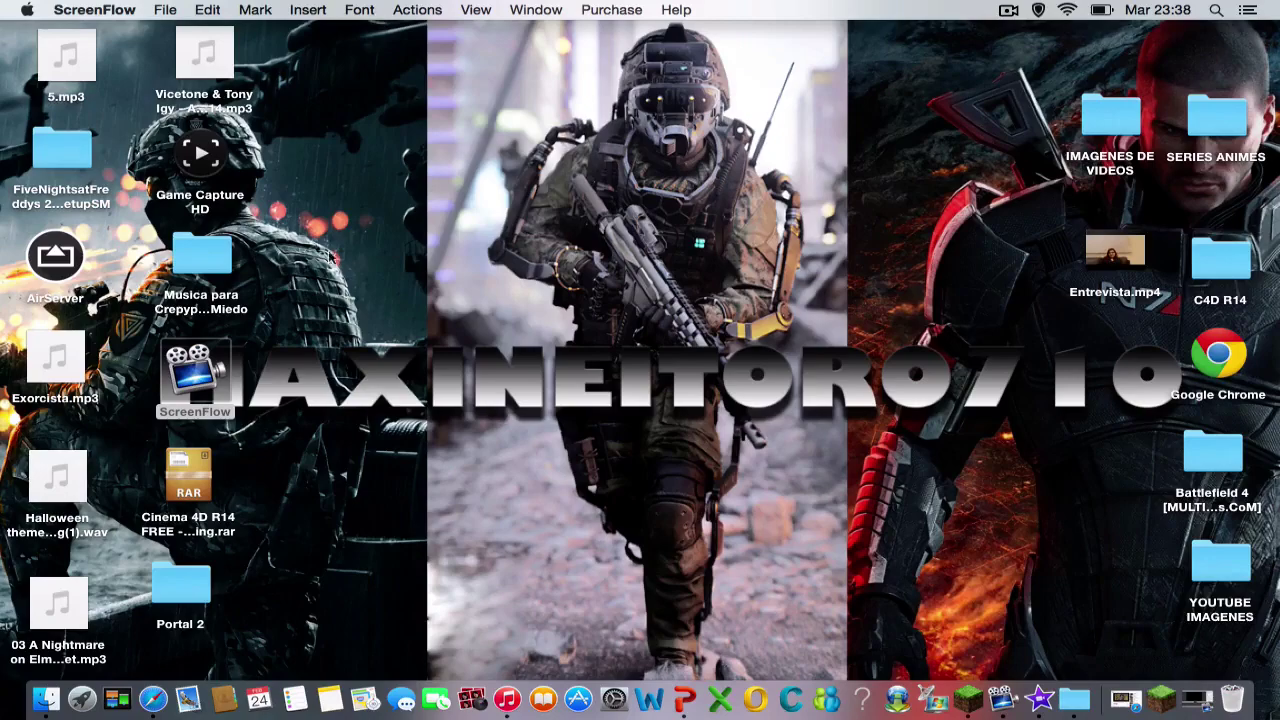
- Open iMovie and show the contents of the 2015 event
click(84, 700)
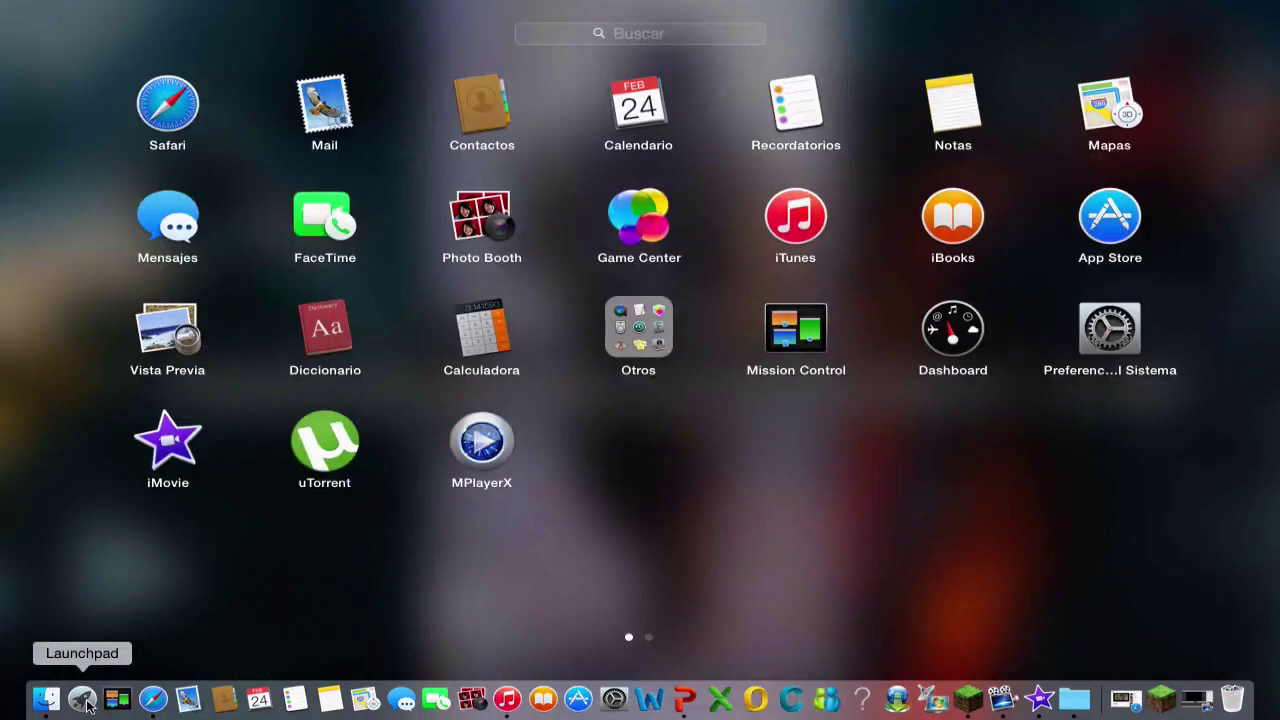
click(174, 450)
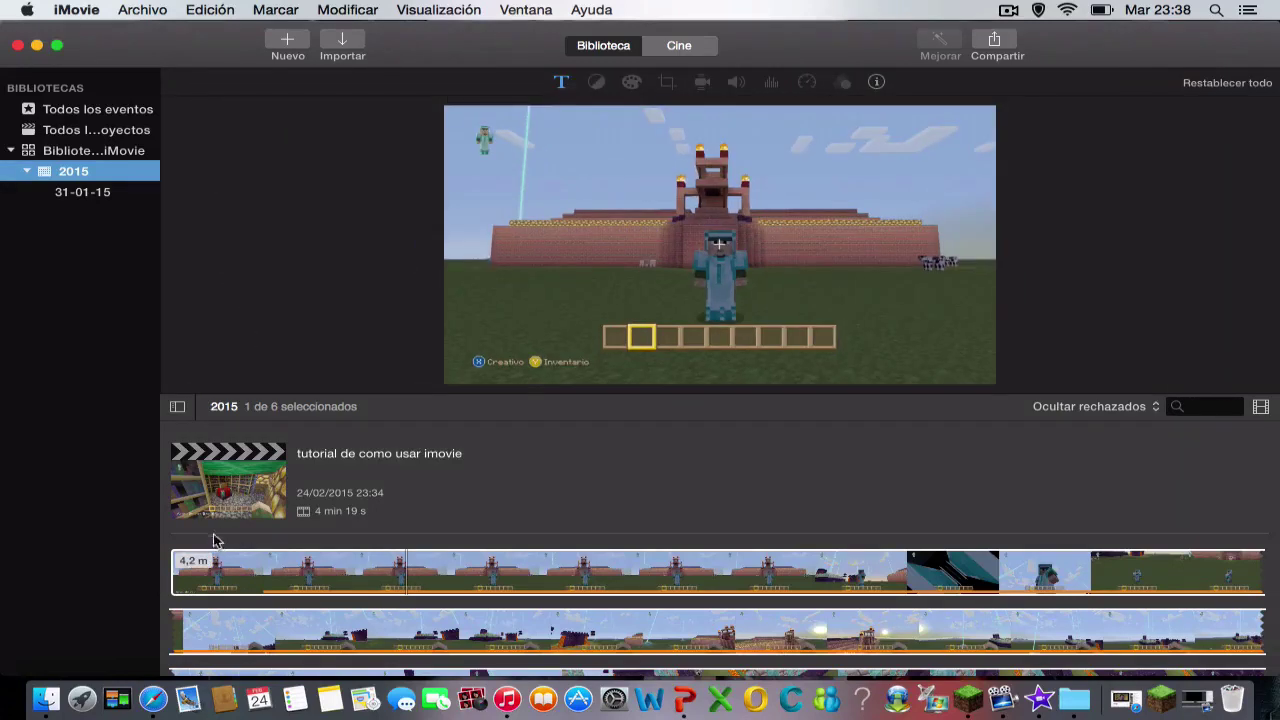
click(112, 182)
click(105, 171)
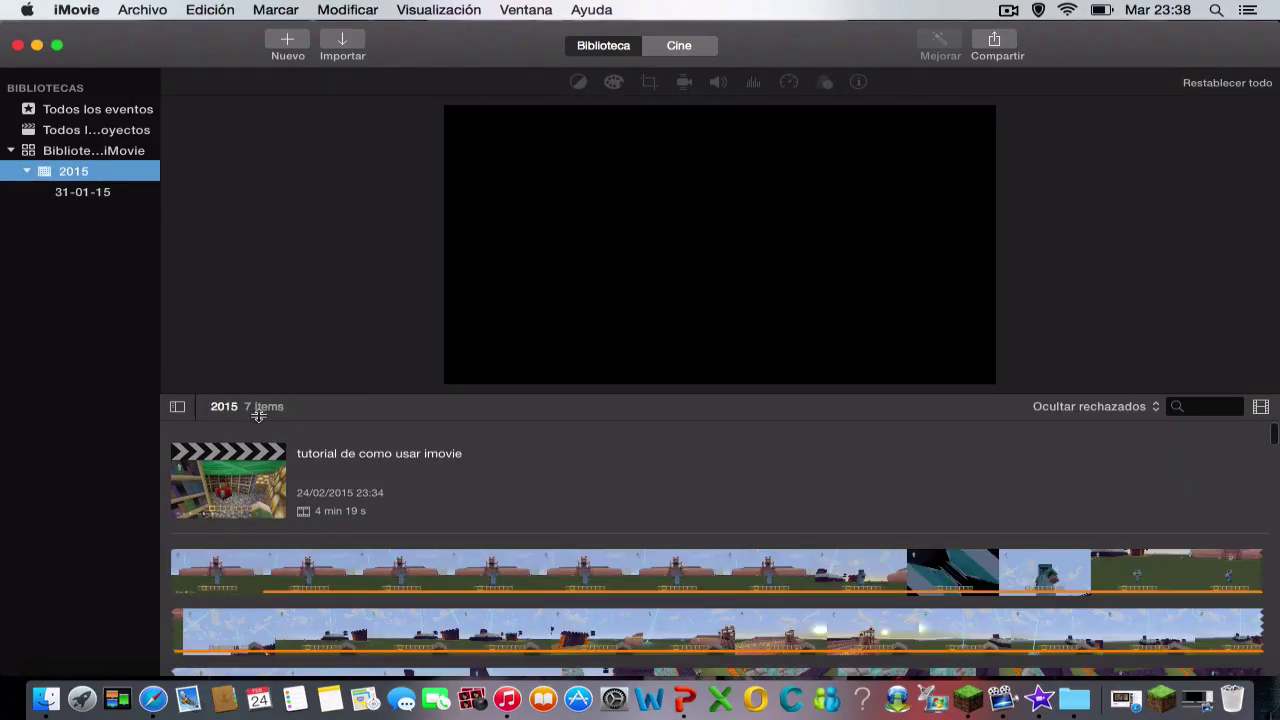
- Delete the "tutorial de como usar imovie" project from the 31-01-15 event
click(109, 201)
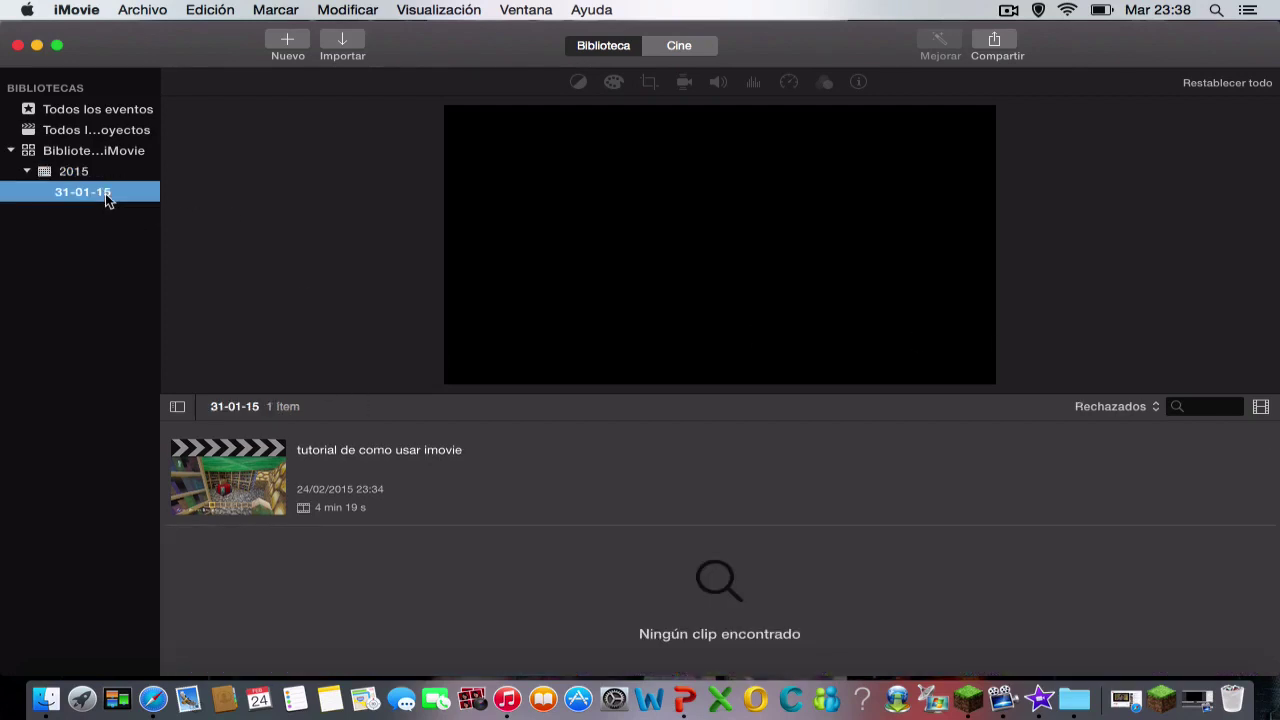
right_click(258, 472)
click(316, 560)
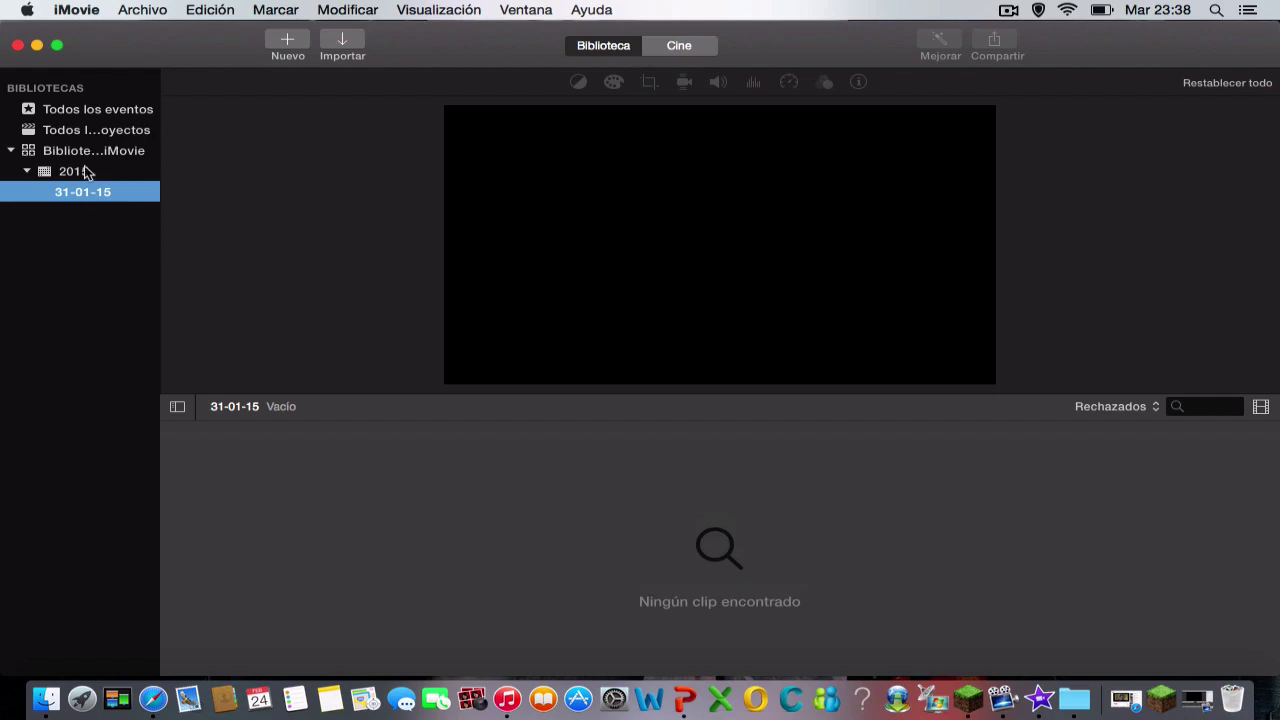
- Move the 4.2-minute Minecraft video clip in the 2015 event to the trash and accept its removal from the library
click(87, 172)
right_click(421, 484)
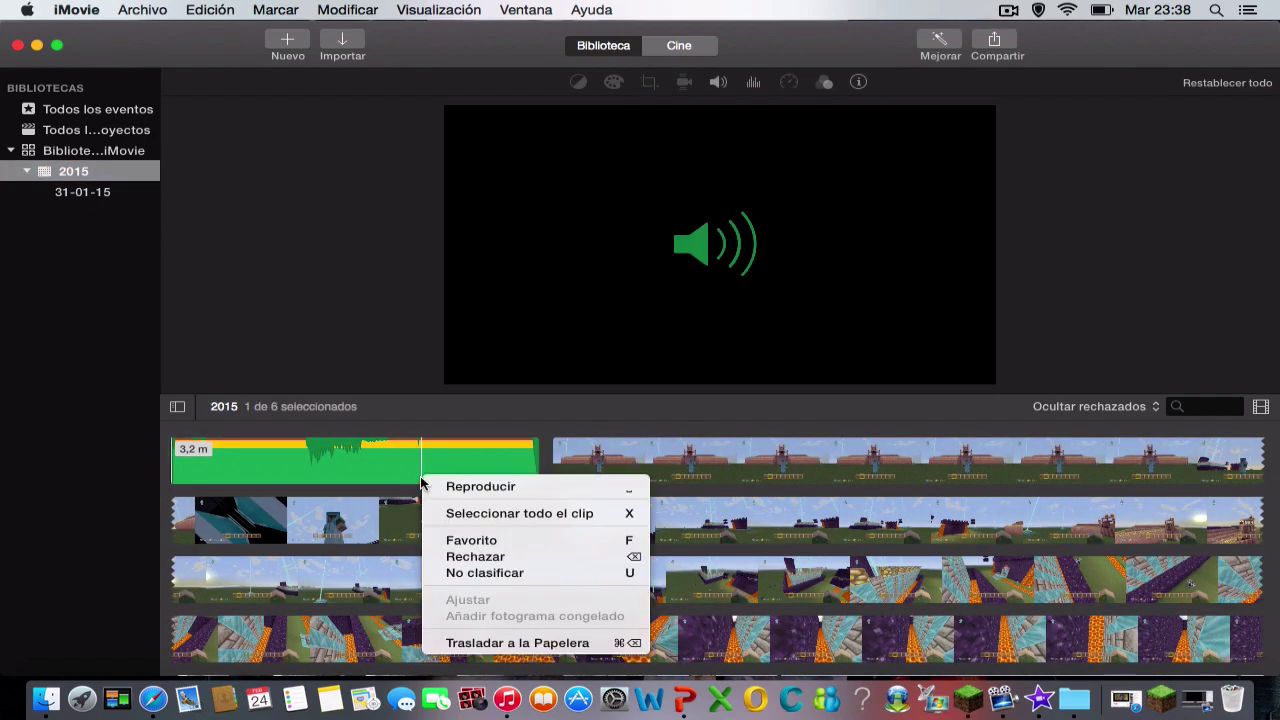
right_click(709, 469)
click(763, 503)
right_click(668, 456)
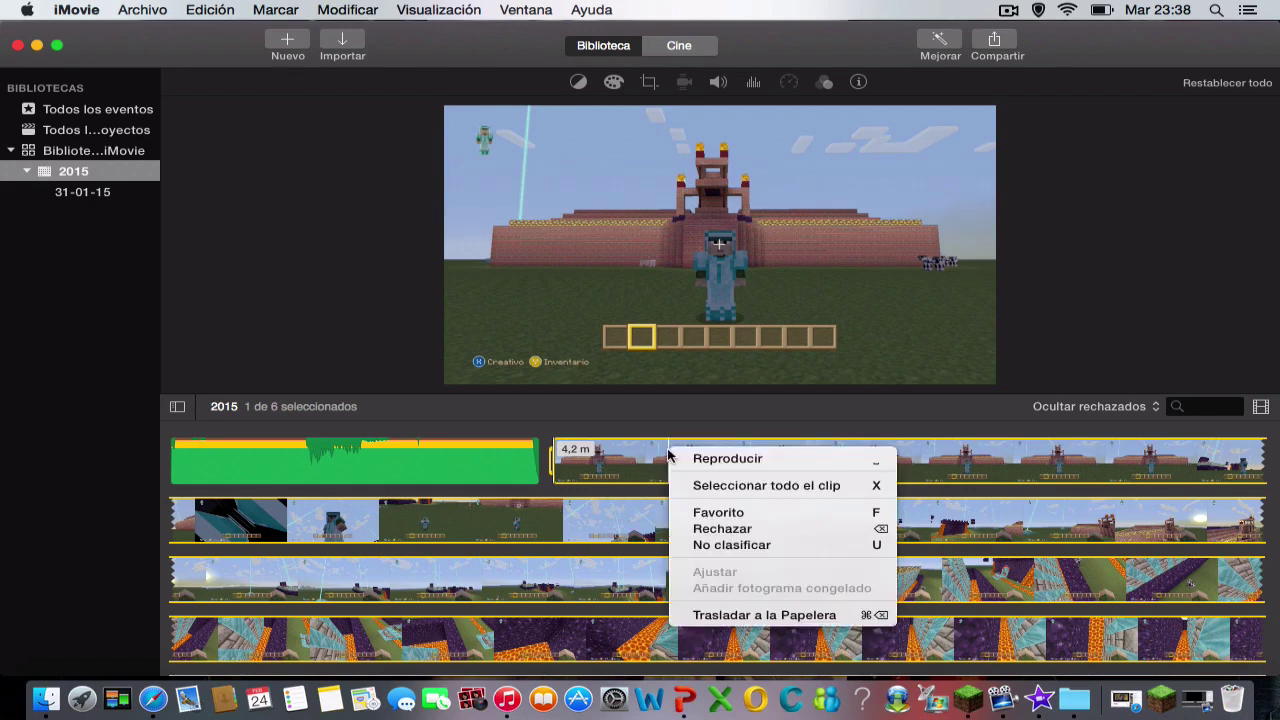
click(727, 614)
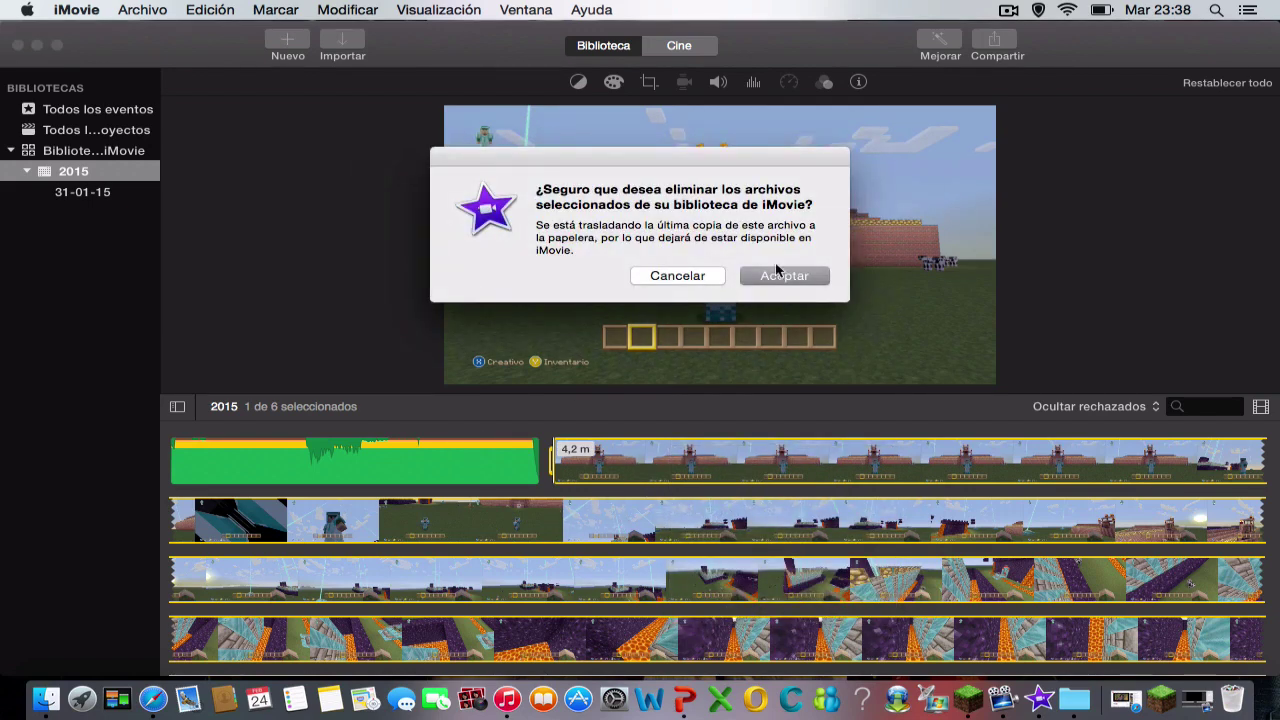
click(779, 274)
- Move the green 3.2-minute audio clip in the 2015 event to the trash and accept its removal
right_click(491, 461)
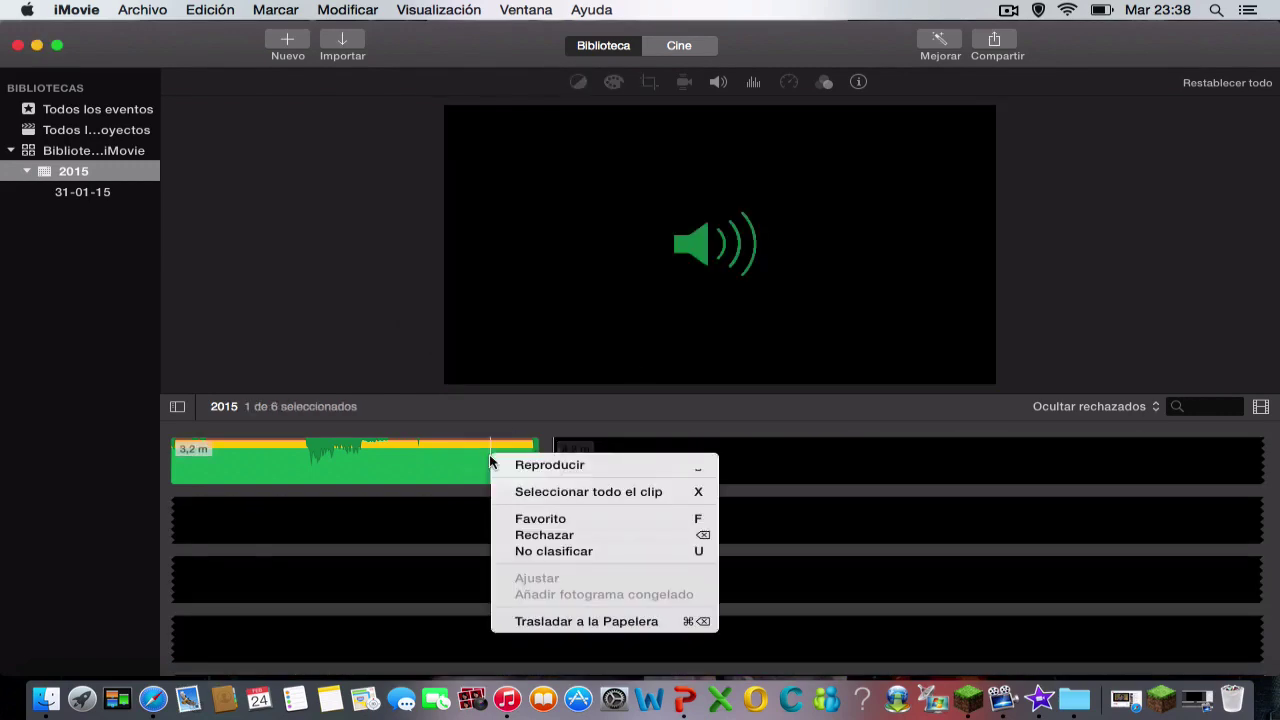
click(576, 622)
click(776, 278)
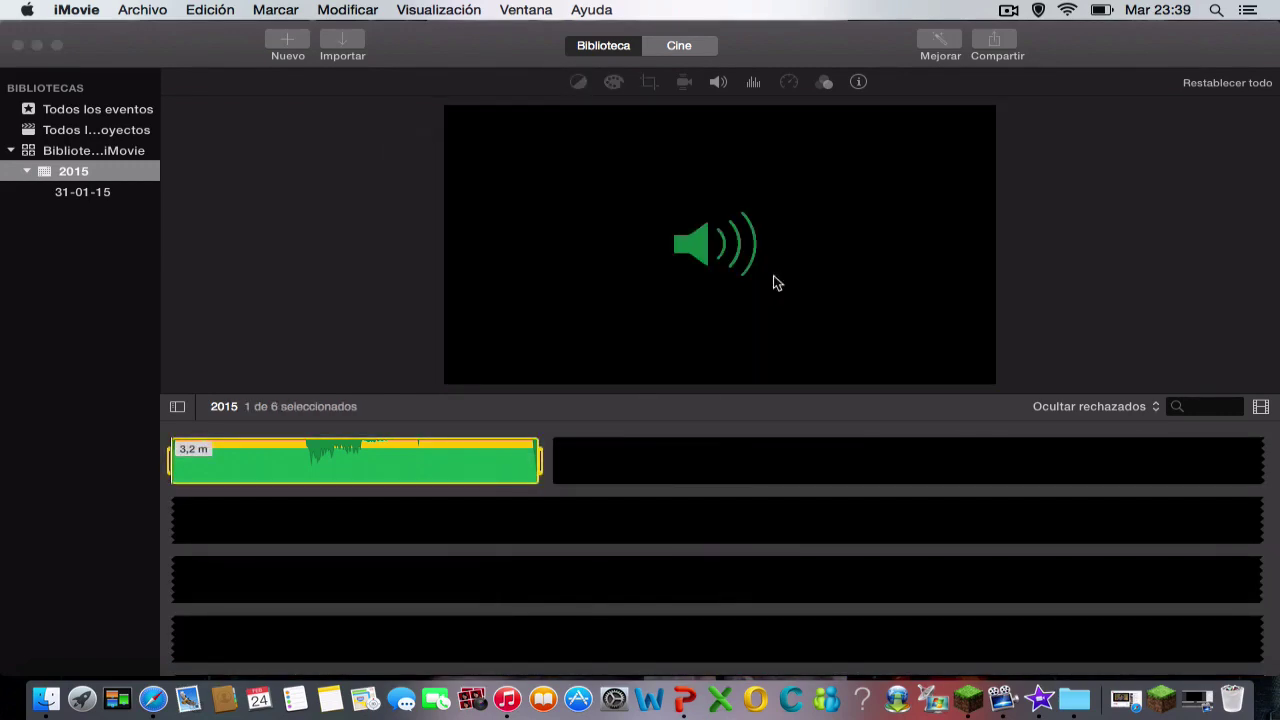
- Create a new movie without a theme, named TUTORIAL DE IMOVIE, in the 31-01-15 event
click(90, 191)
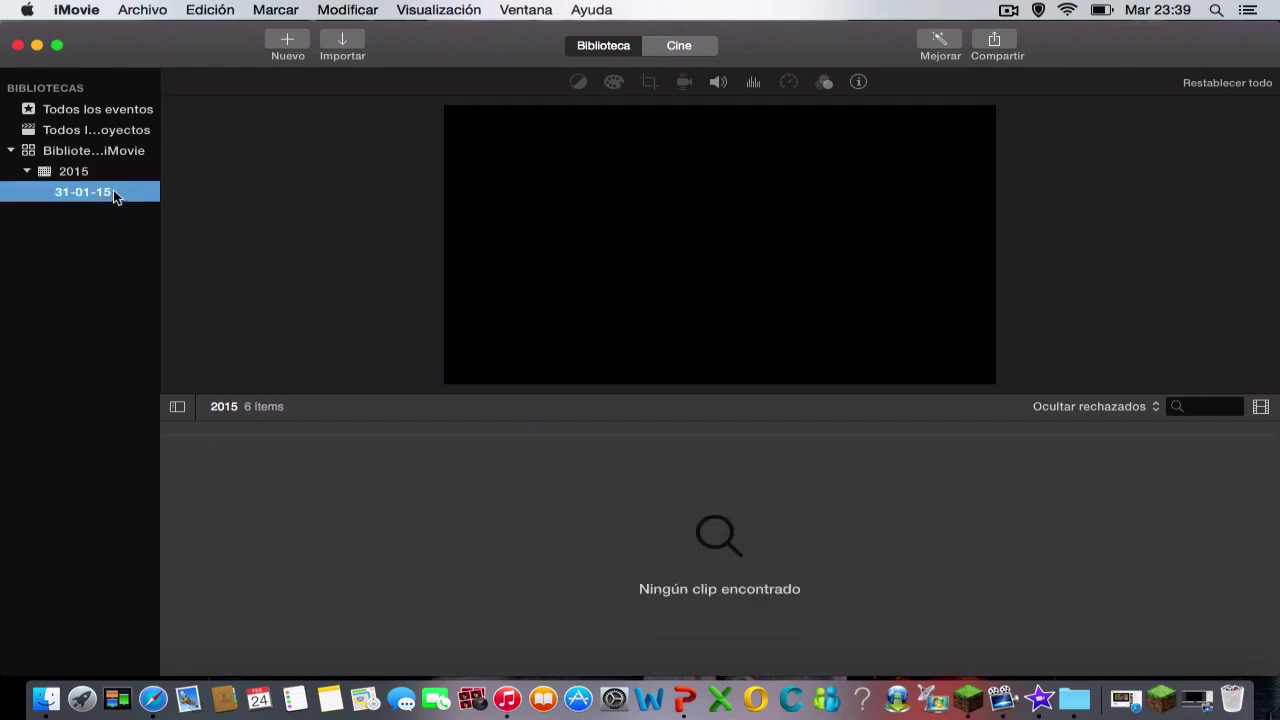
click(288, 44)
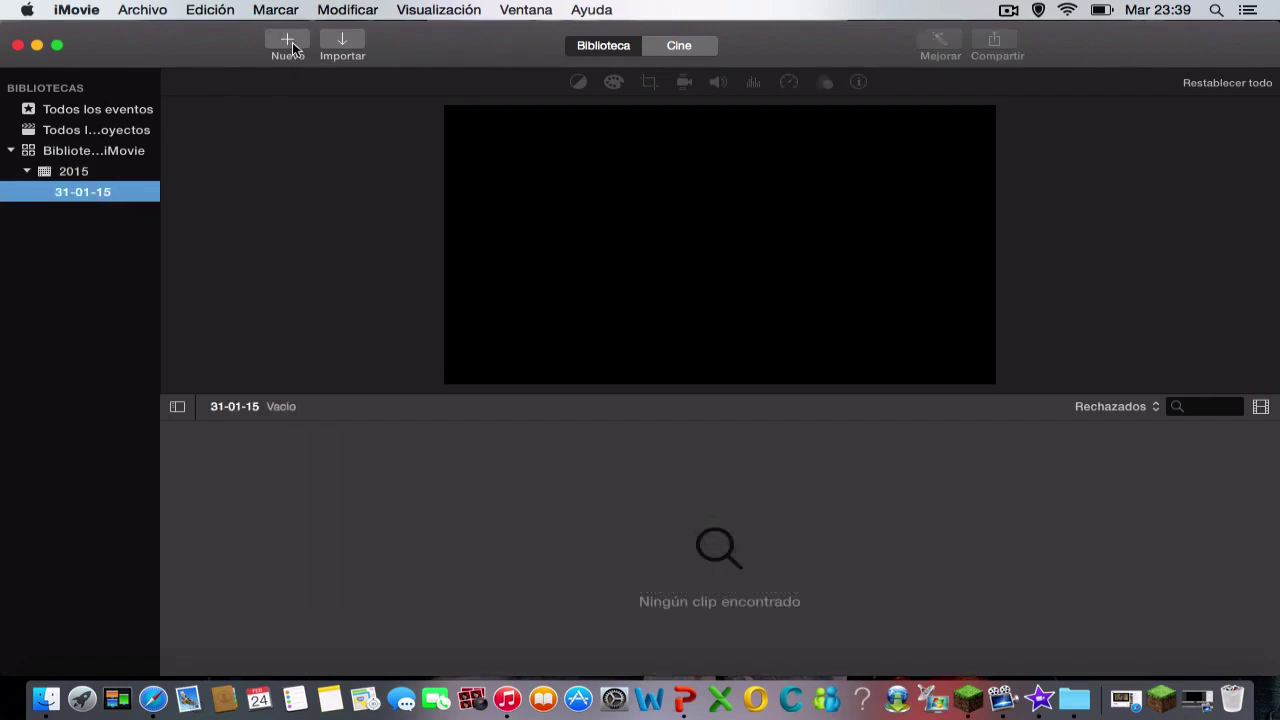
click(295, 122)
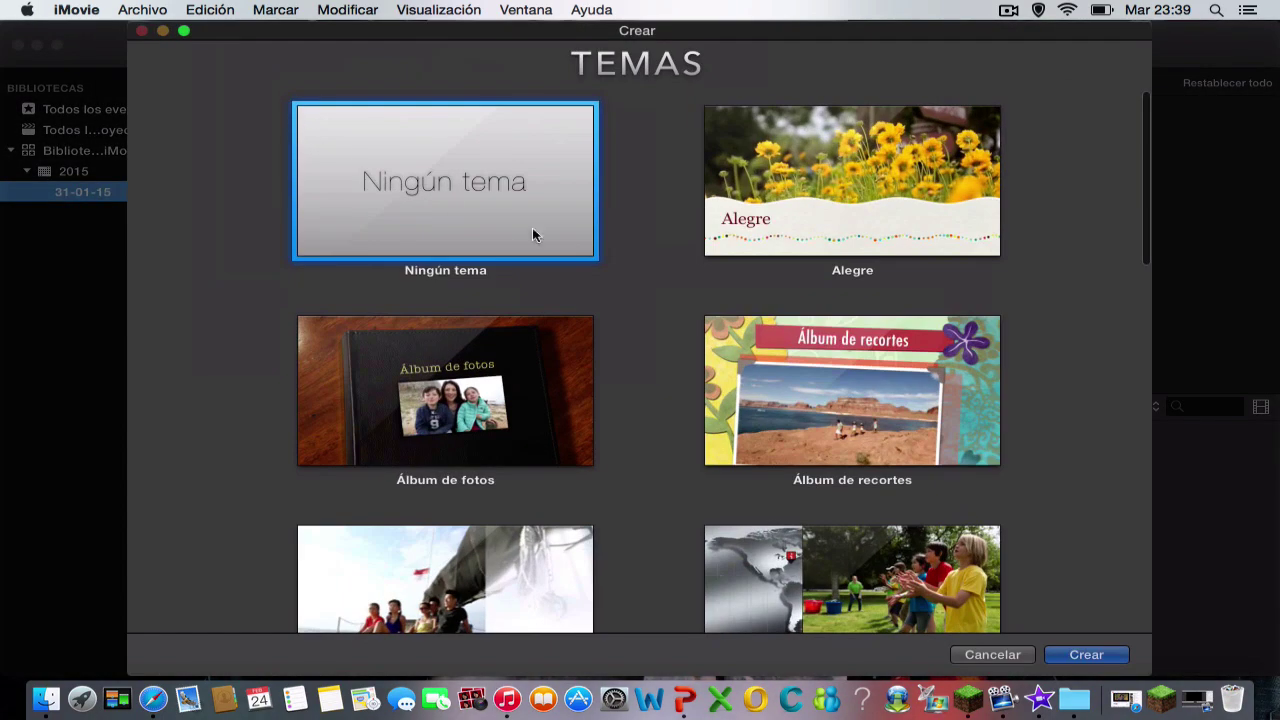
scroll(852, 390, down, 3)
scroll(855, 396, up, 3)
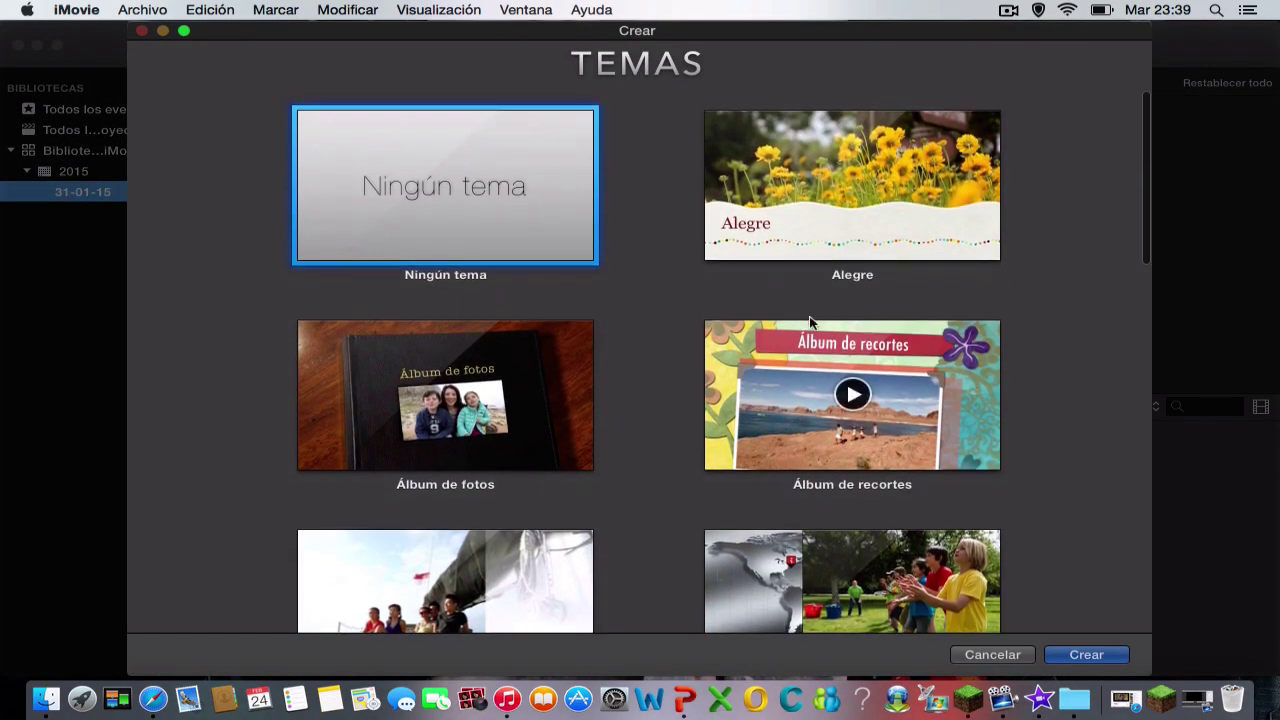
click(1100, 658)
key(BackSpace)
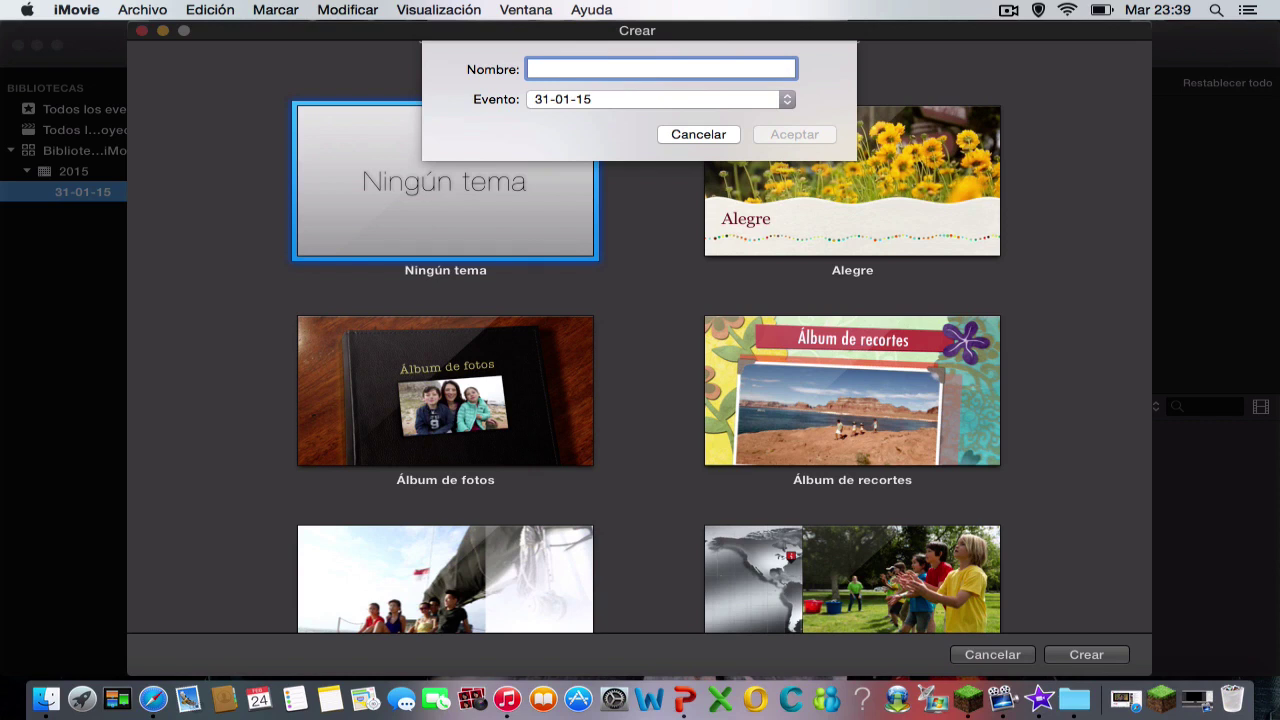
text(TUTORIAL DE IMOVIE)
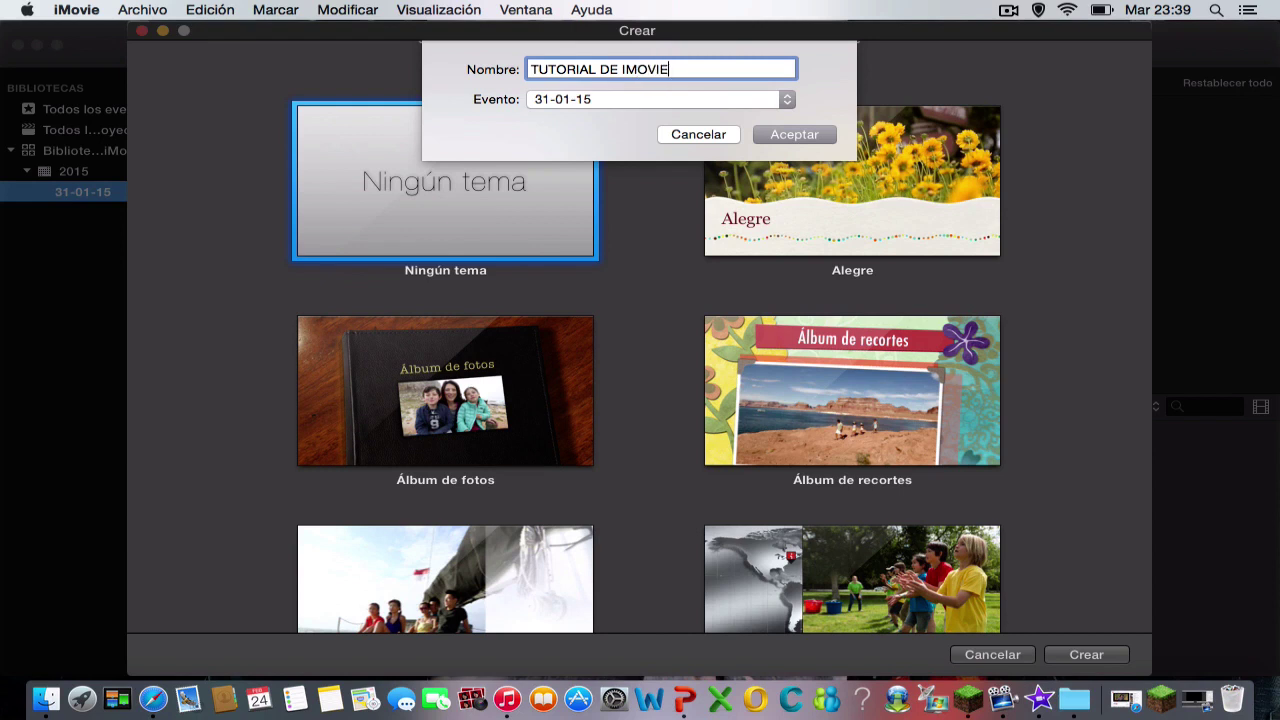
click(832, 134)
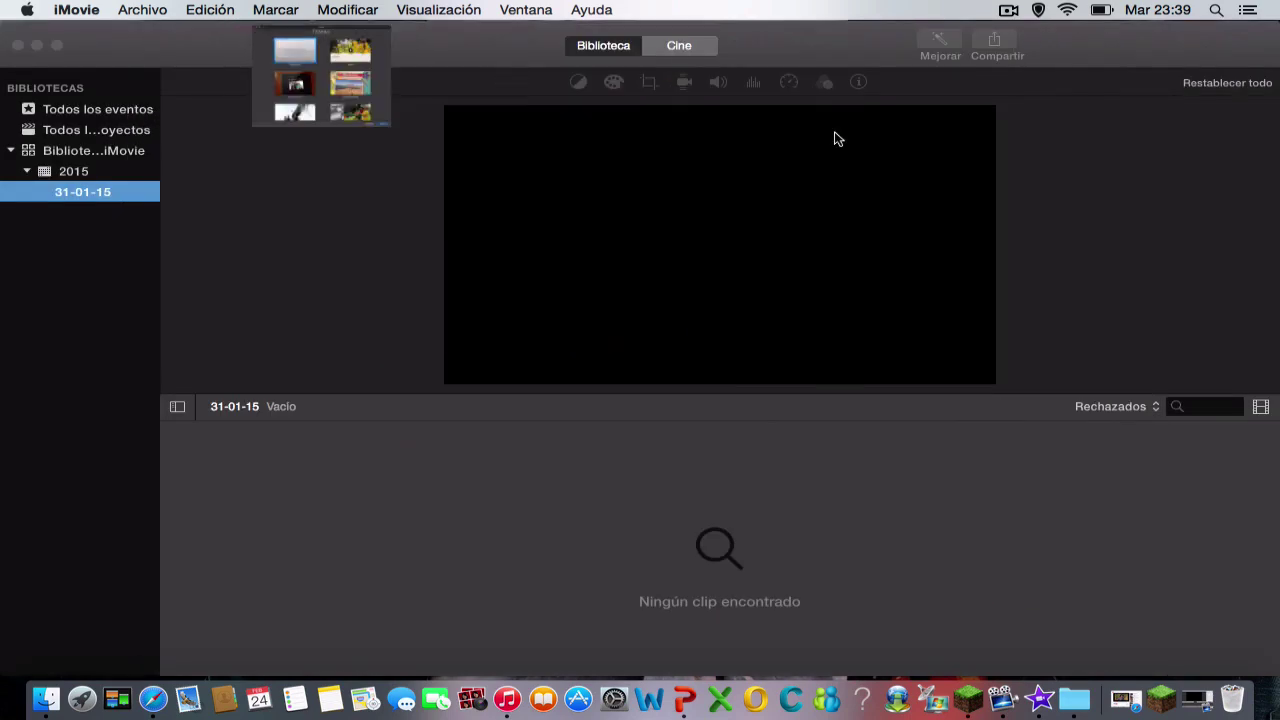
click(252, 163)
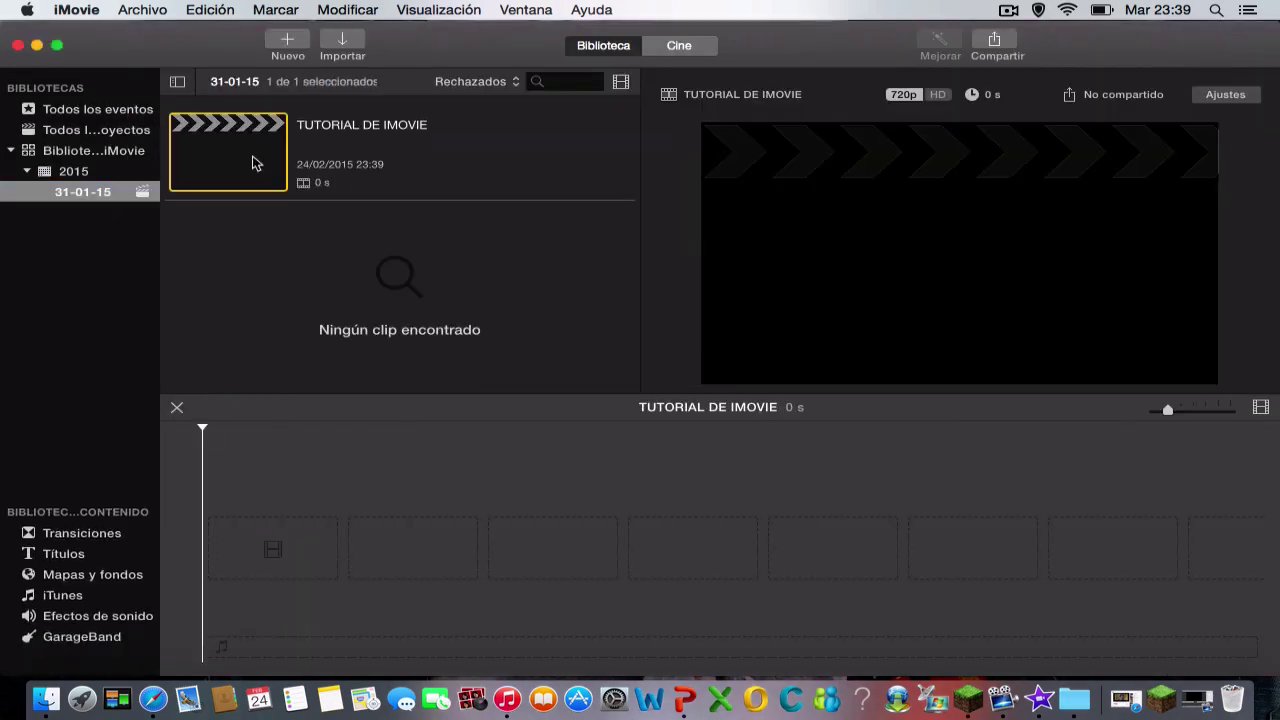
- Import Mi vídeo 3.m4v from the Vídeos folder into the 31-01-15 event
click(334, 48)
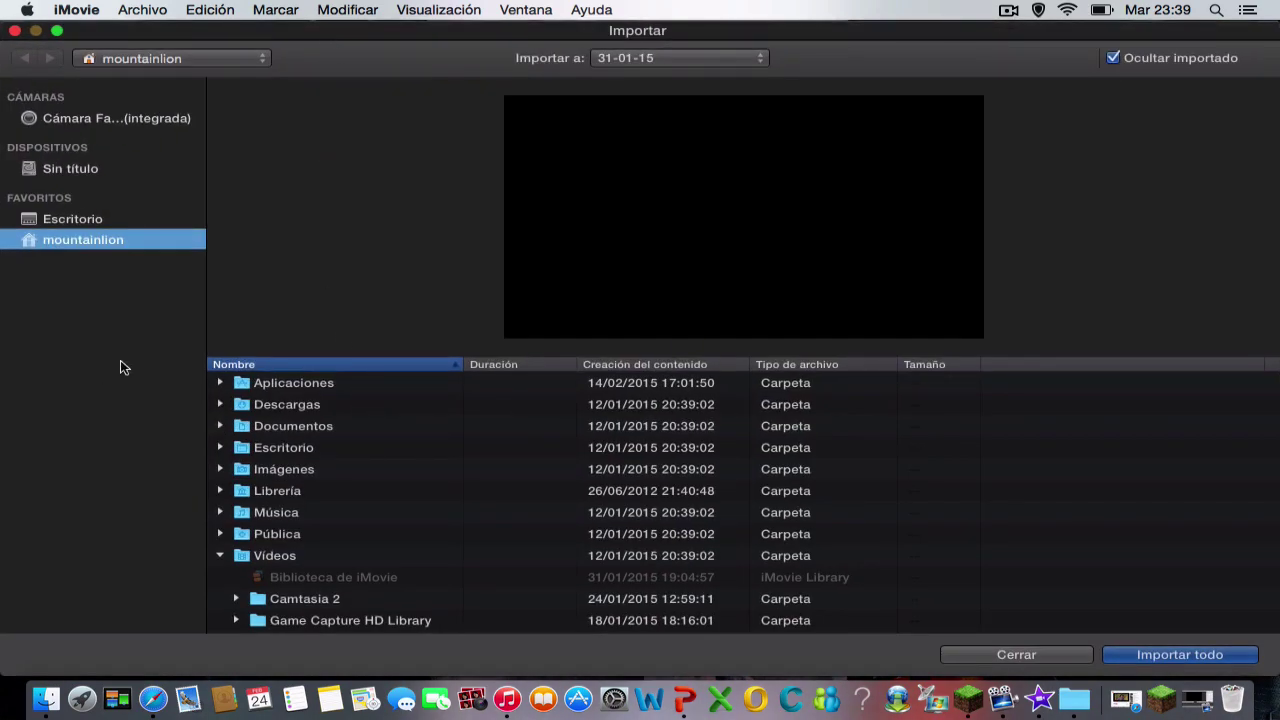
scroll(390, 485, down, 3)
scroll(390, 485, up, 3)
scroll(390, 485, down, 5)
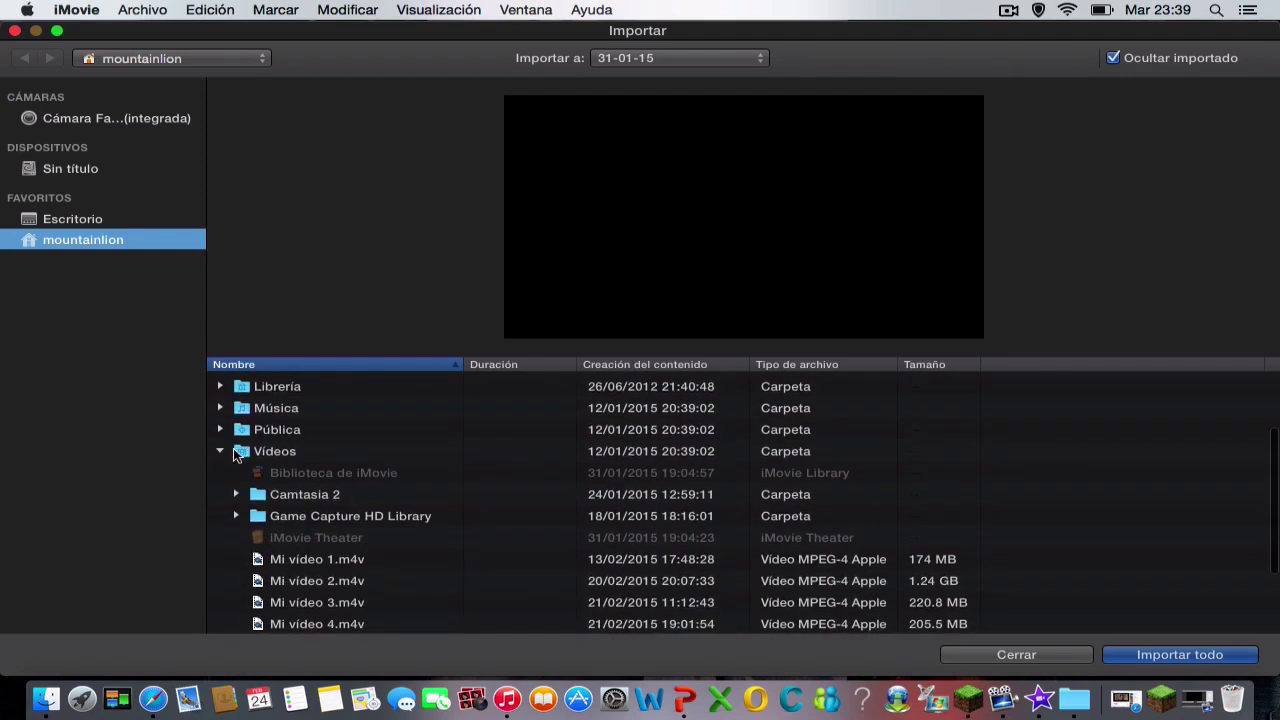
scroll(238, 467, down, 4)
click(284, 492)
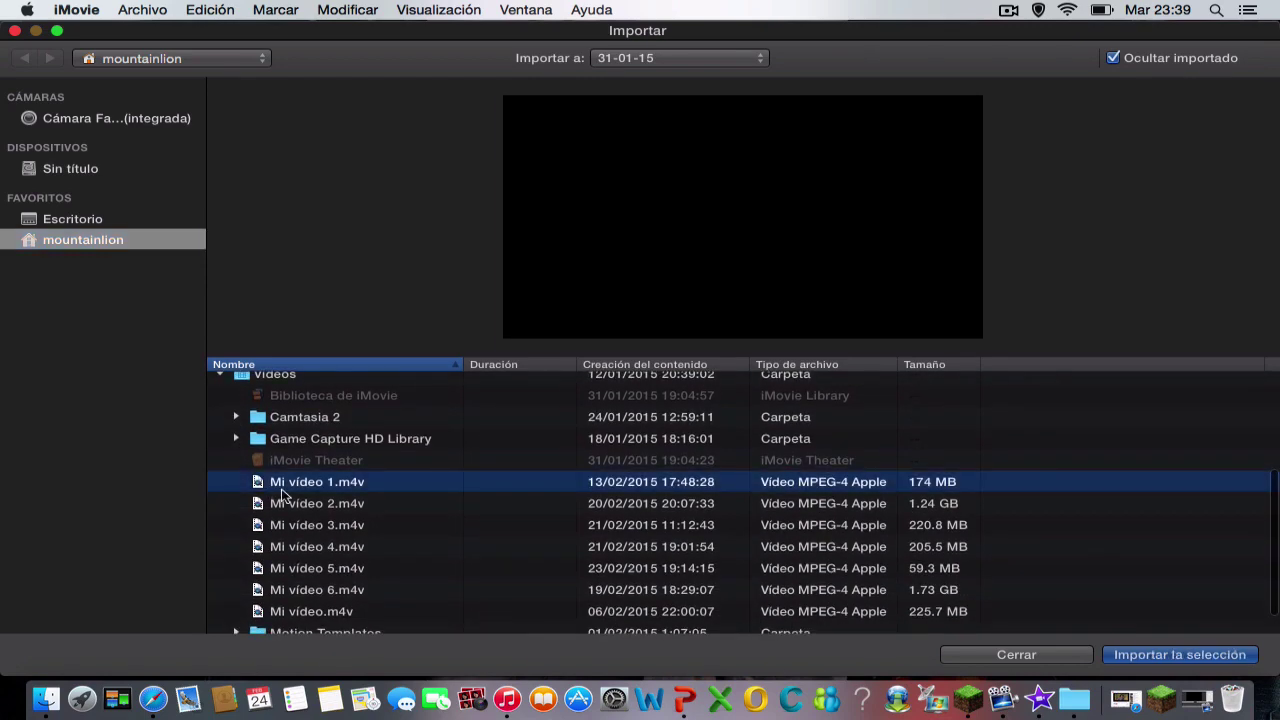
click(302, 507)
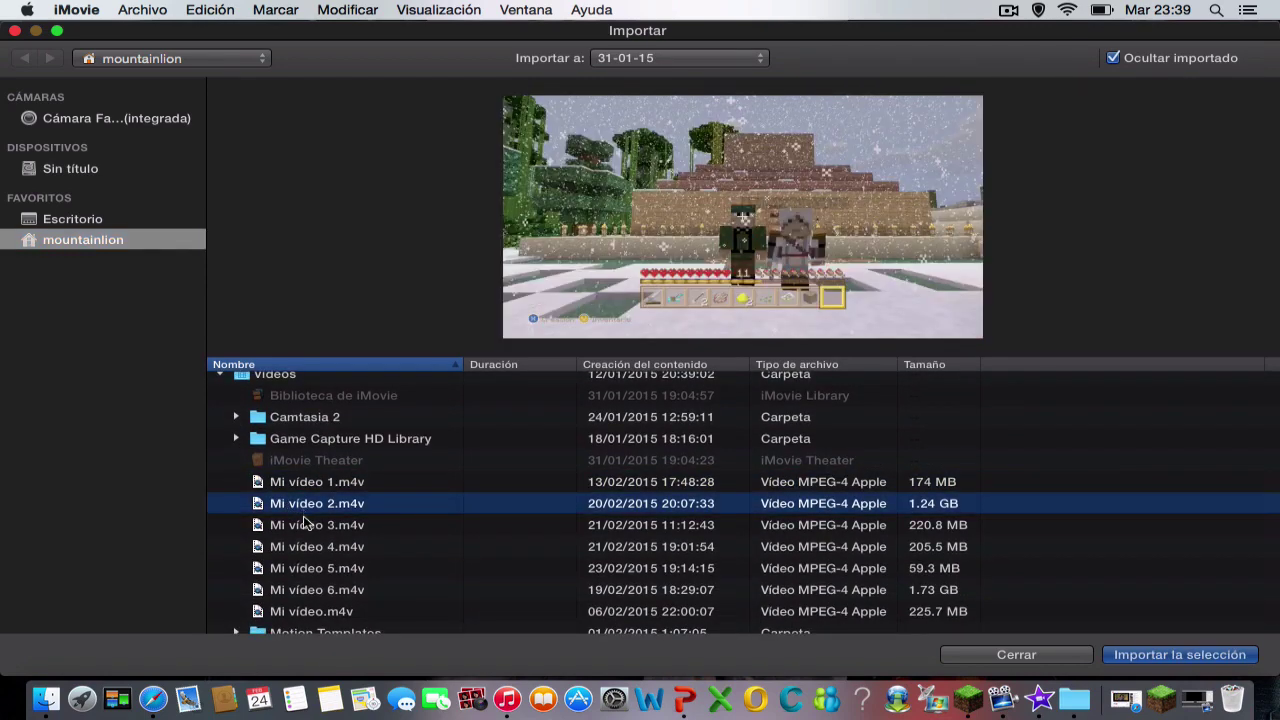
click(307, 525)
mouse_move(729, 313)
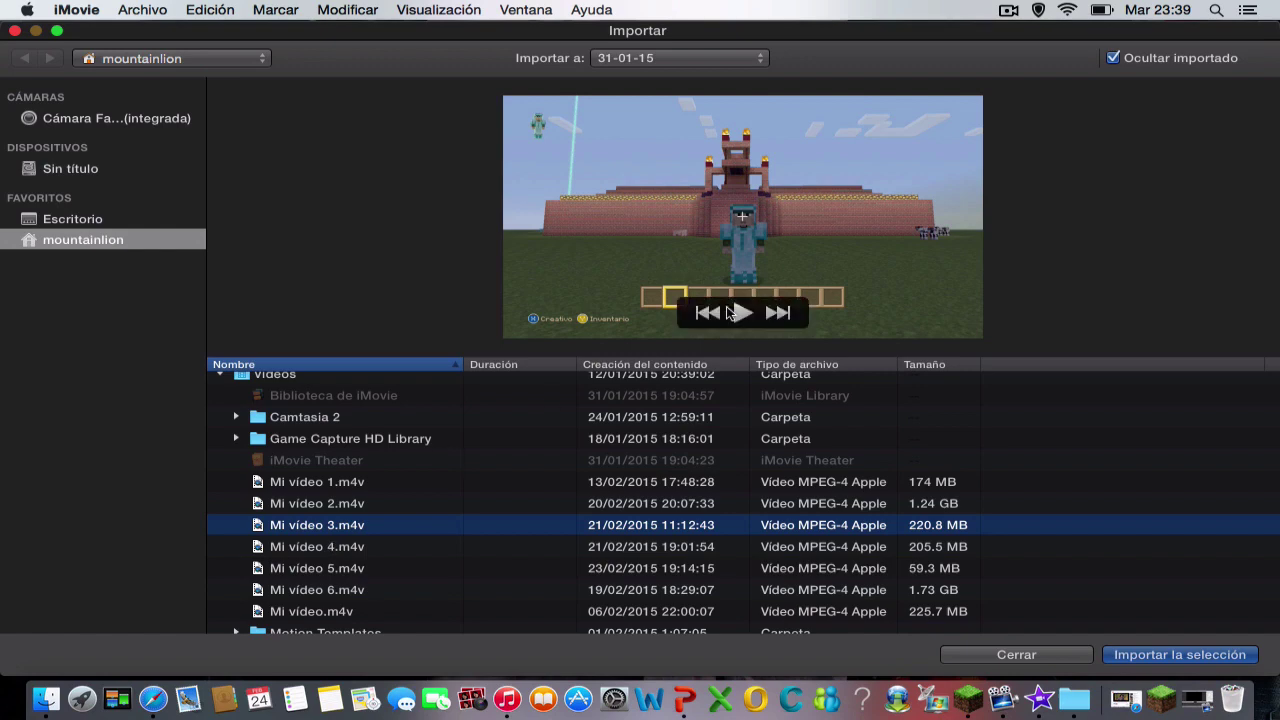
click(1190, 658)
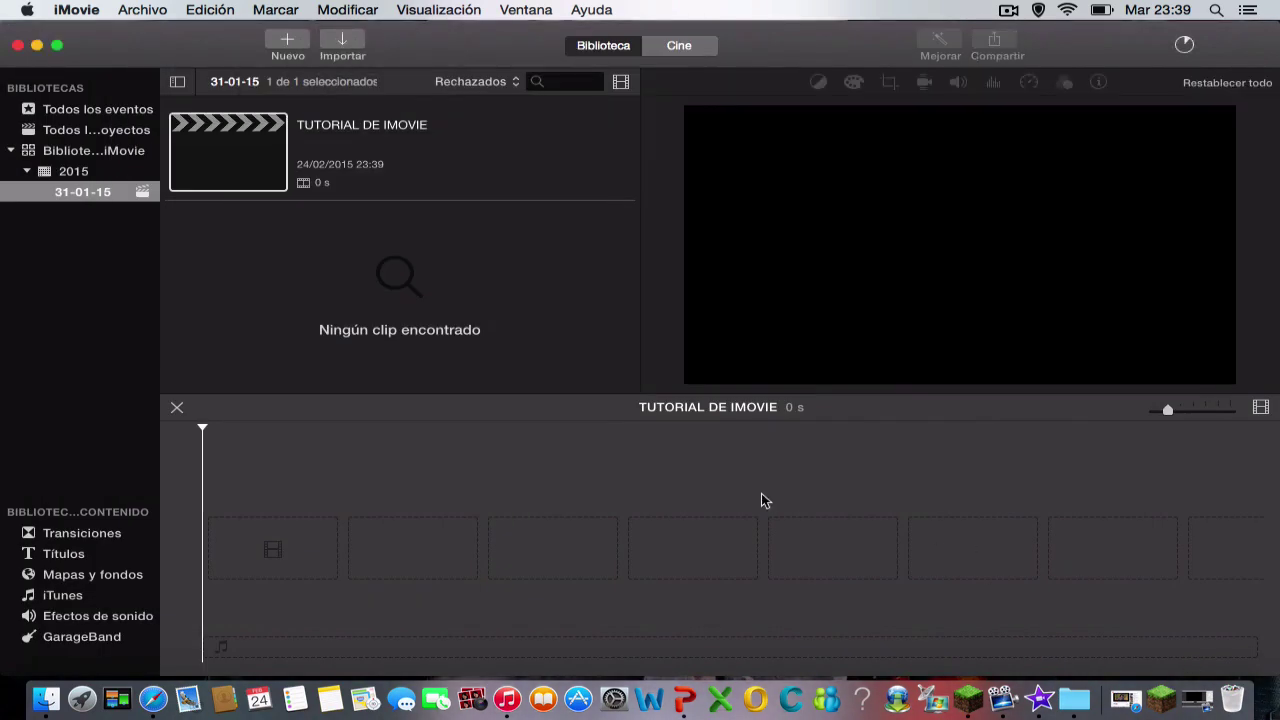
- Add the whole imported Minecraft clip from the 2015 event to the start of the movie's timeline and enlarge the timeline clips
click(74, 172)
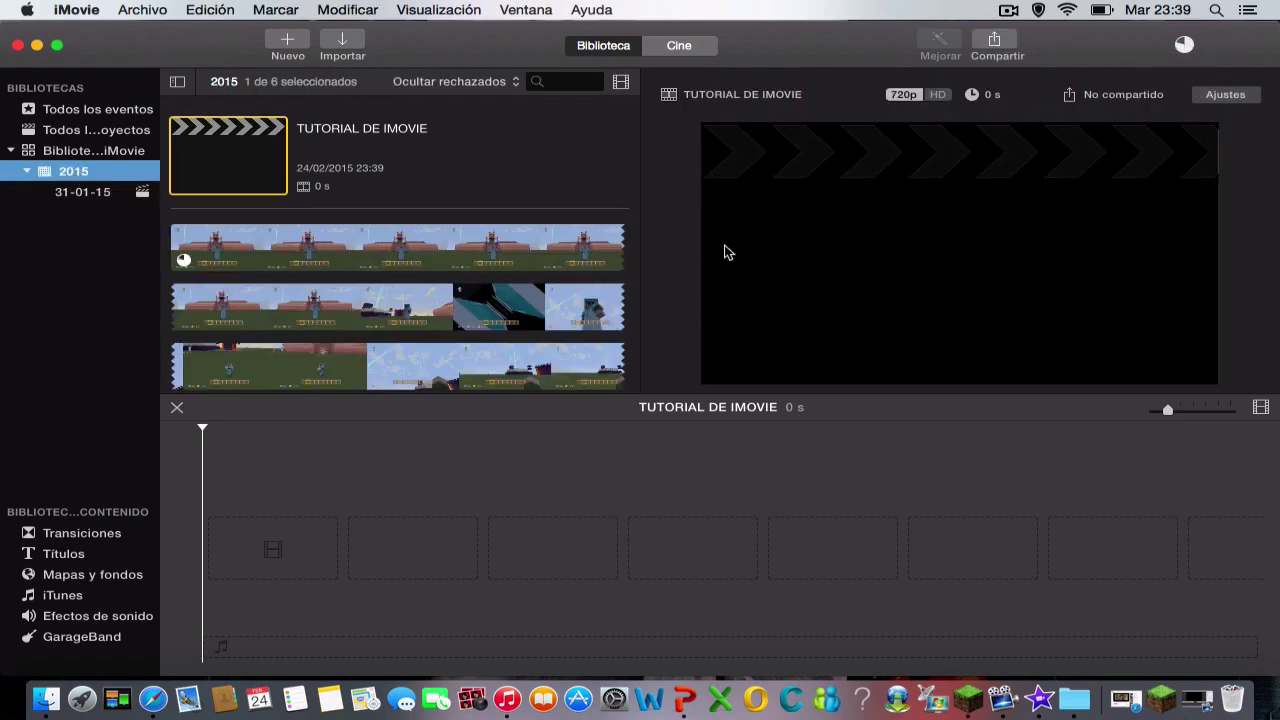
right_click(447, 256)
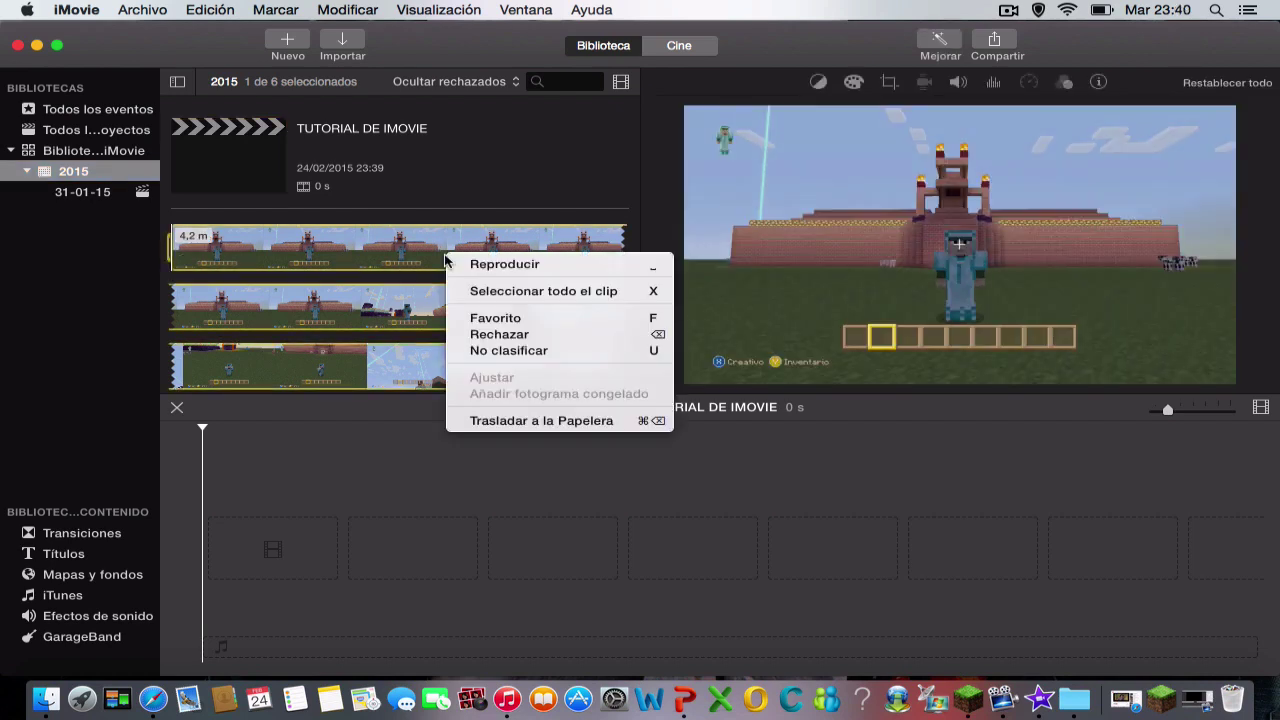
click(506, 252)
drag(496, 250, 240, 540)
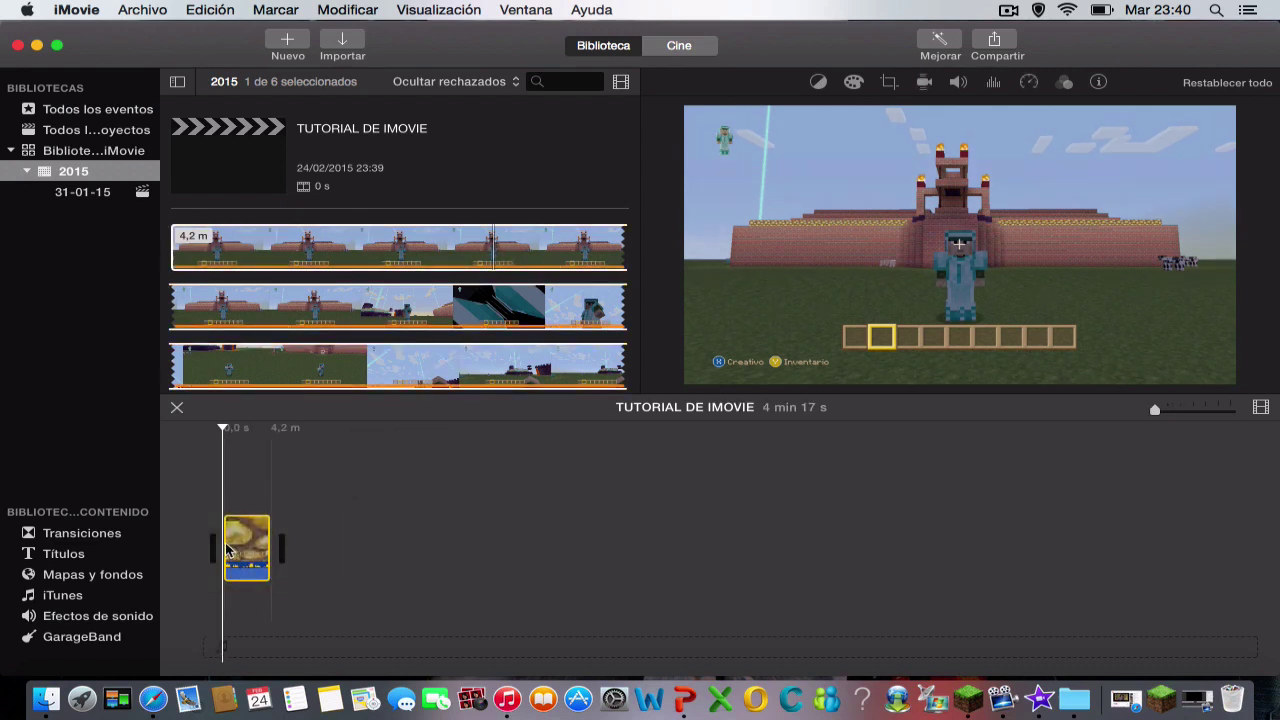
drag(1157, 412, 1238, 412)
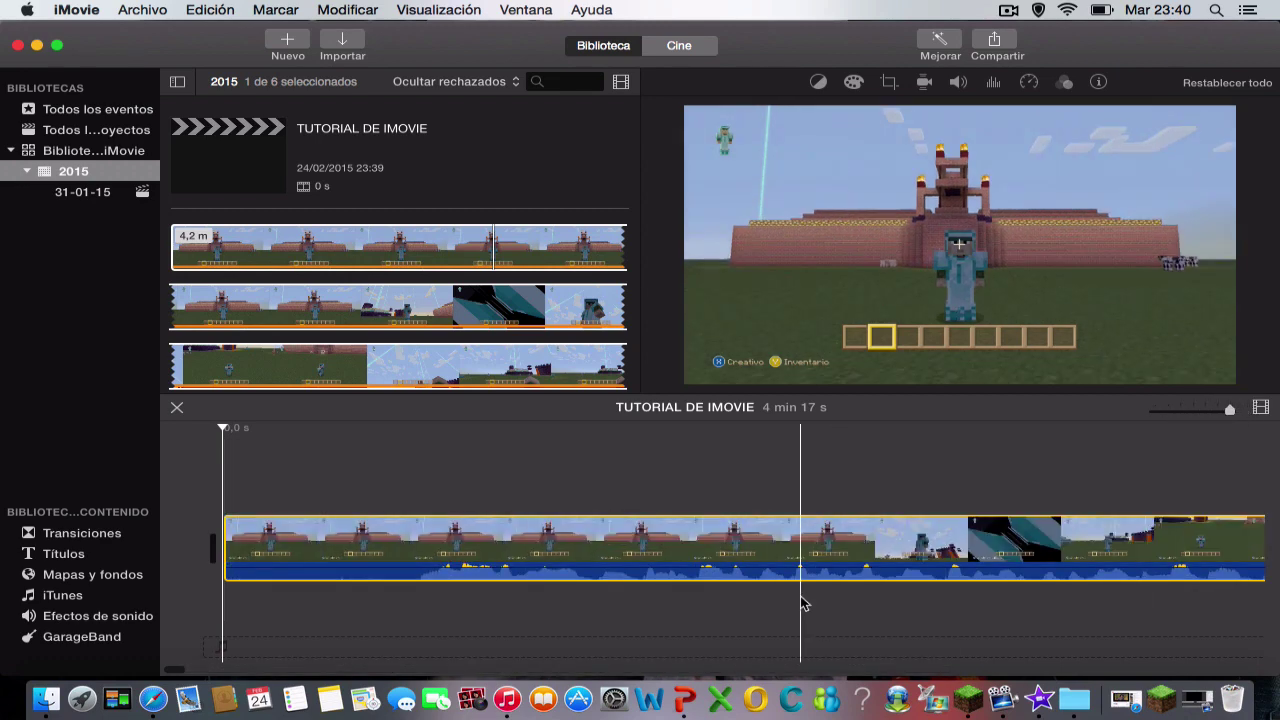
scroll(714, 600, left, 2)
- Move the imported Minecraft clip in the 2015 event to the trash, leaving its timeline copy alone
click(50, 554)
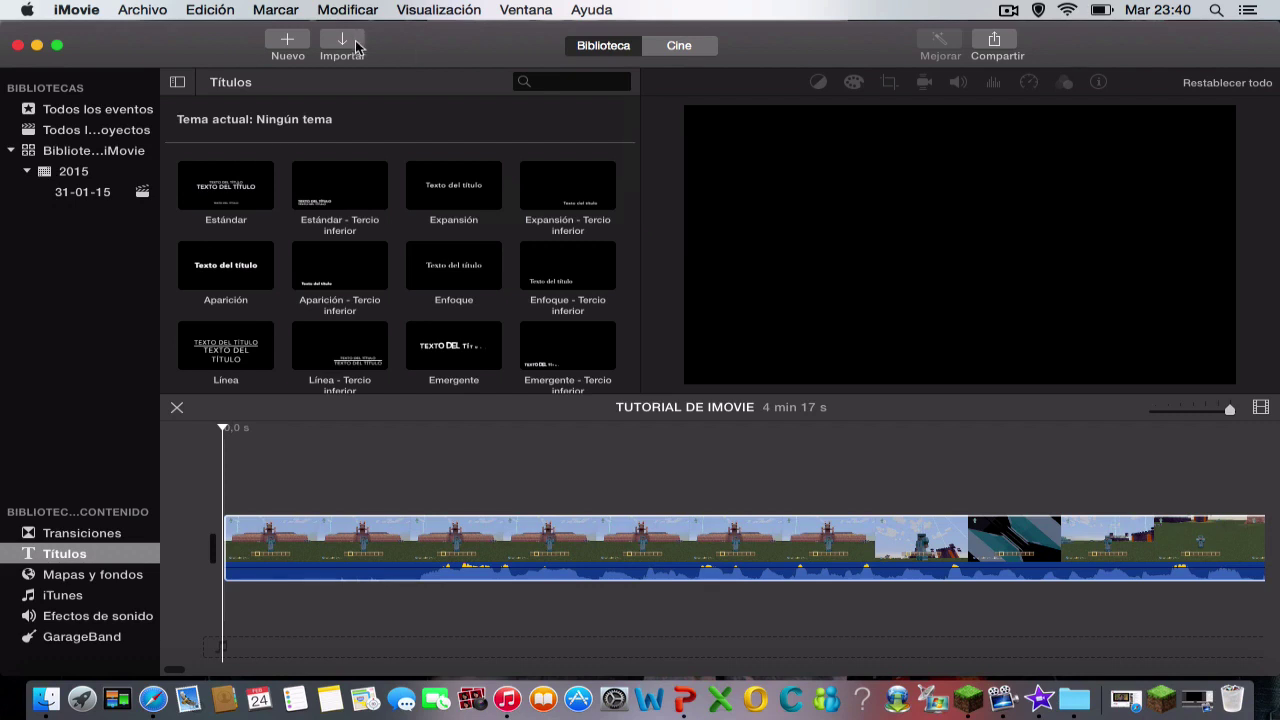
click(127, 175)
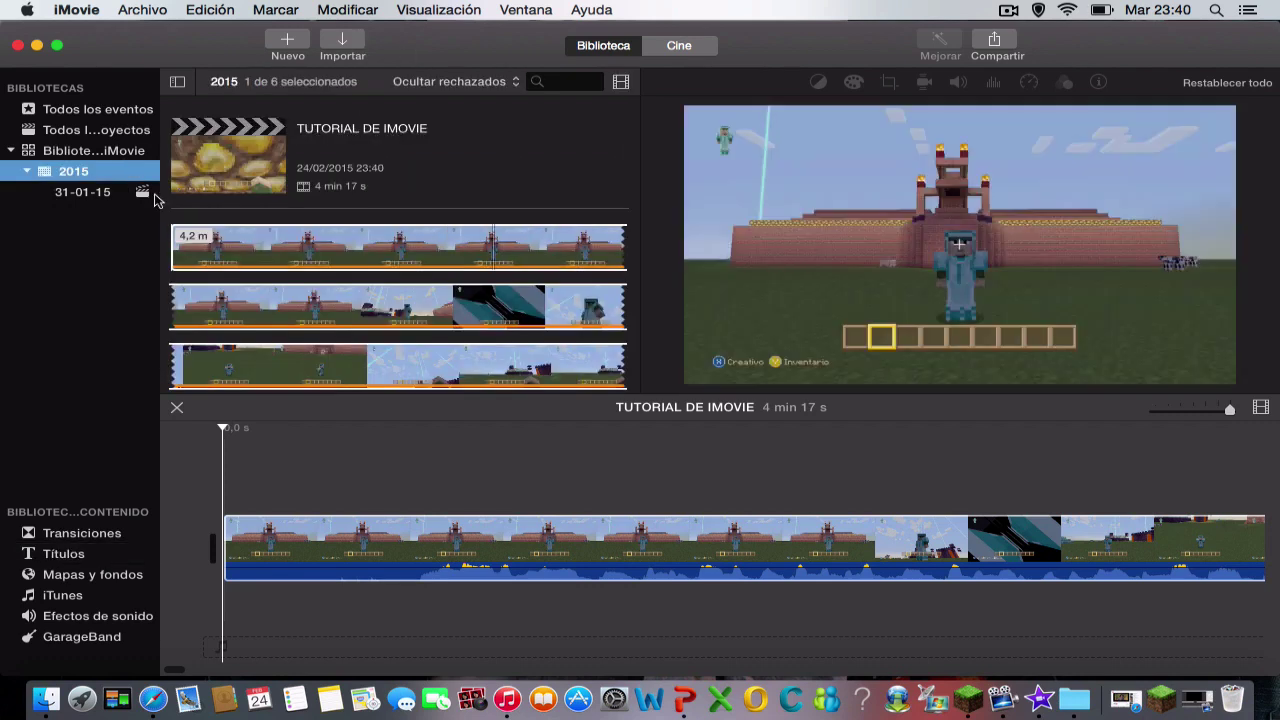
right_click(417, 263)
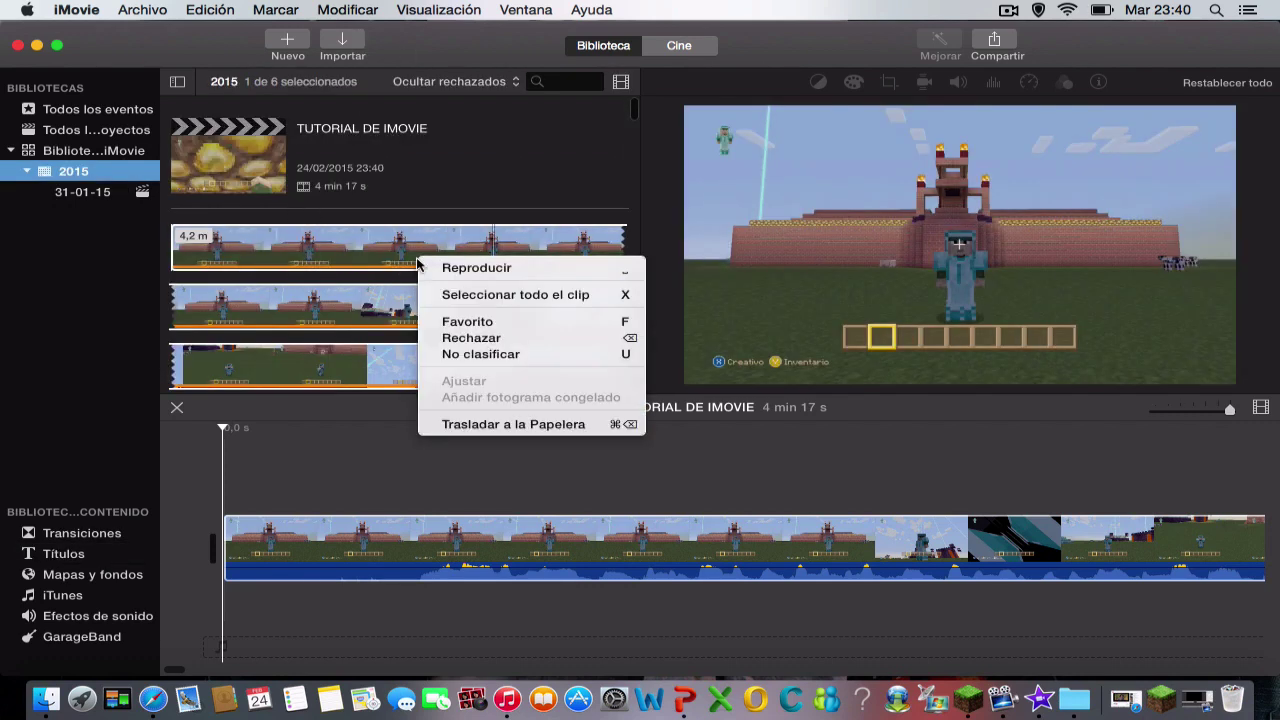
click(527, 427)
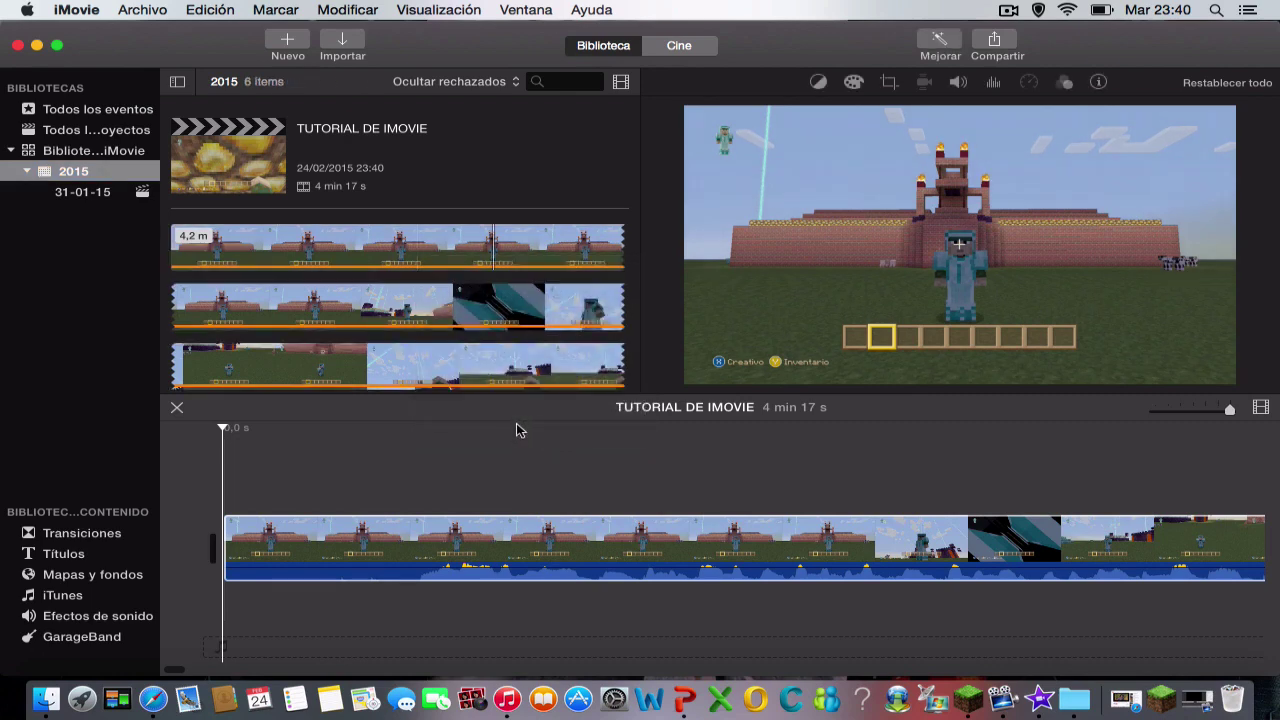
click(110, 187)
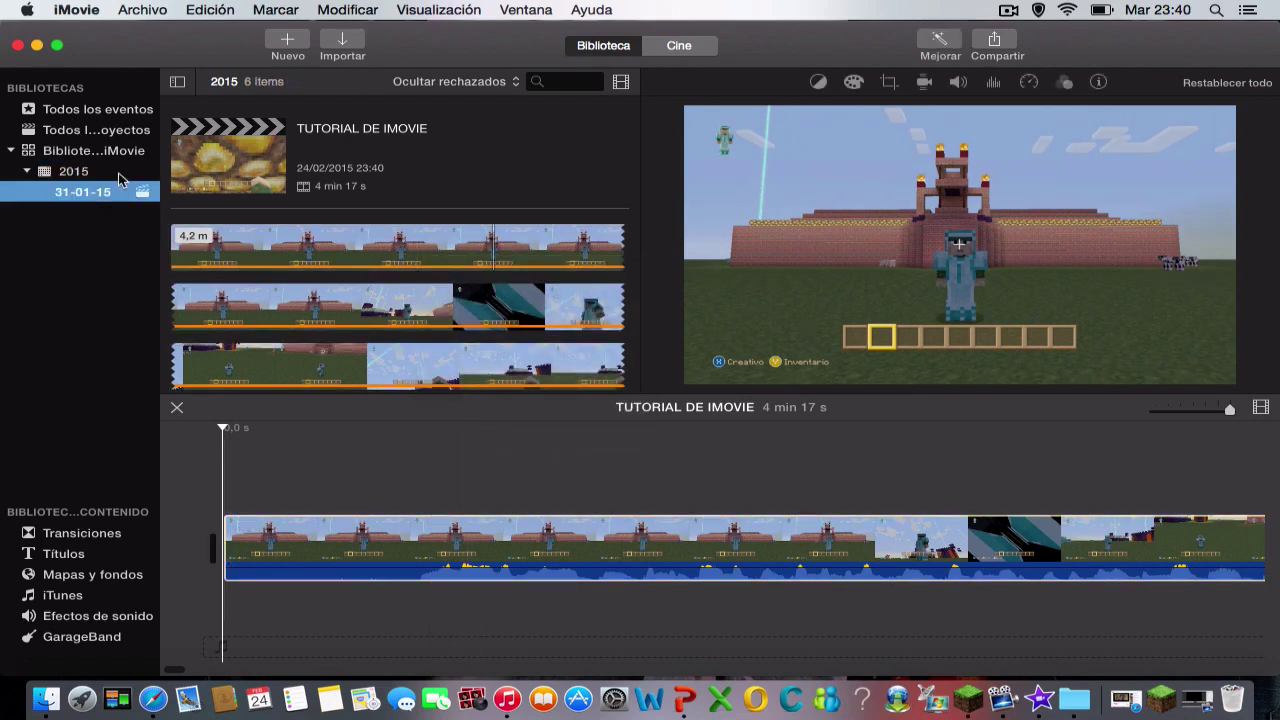
click(126, 174)
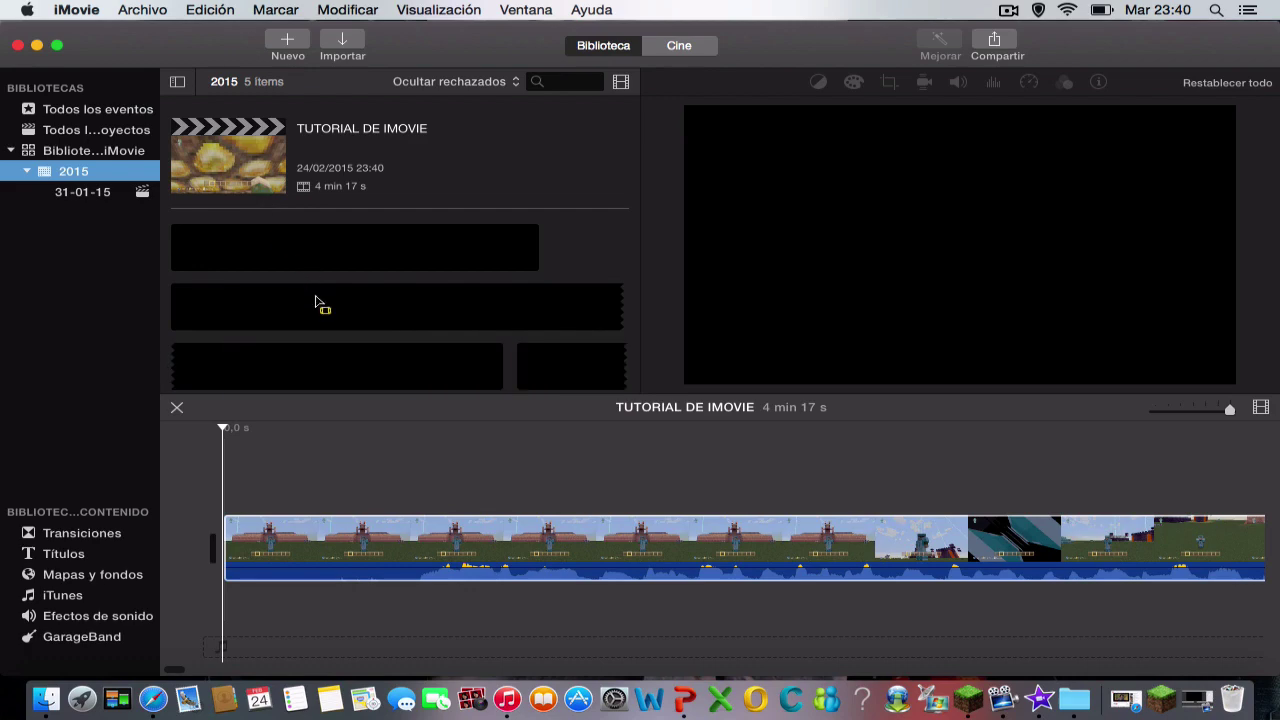
click(142, 193)
click(138, 180)
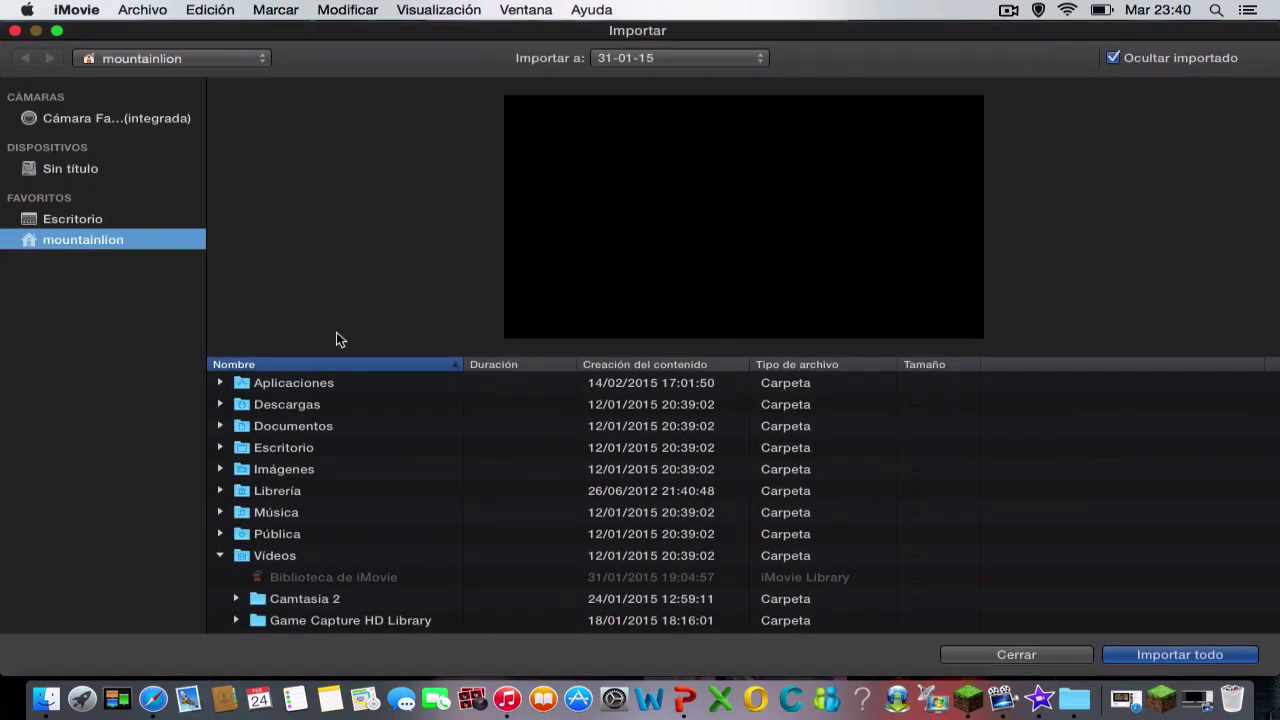
click(15, 32)
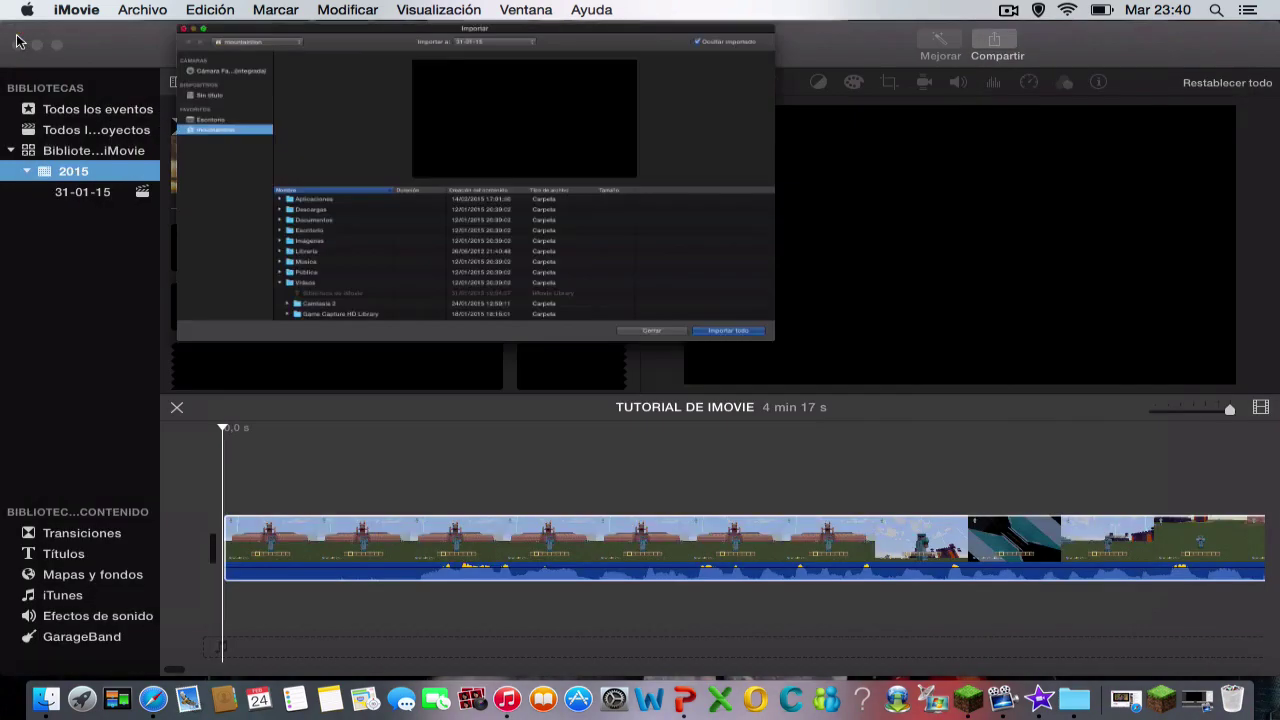
- Add the Emergente title above the start of the Minecraft clip in the timeline
click(70, 553)
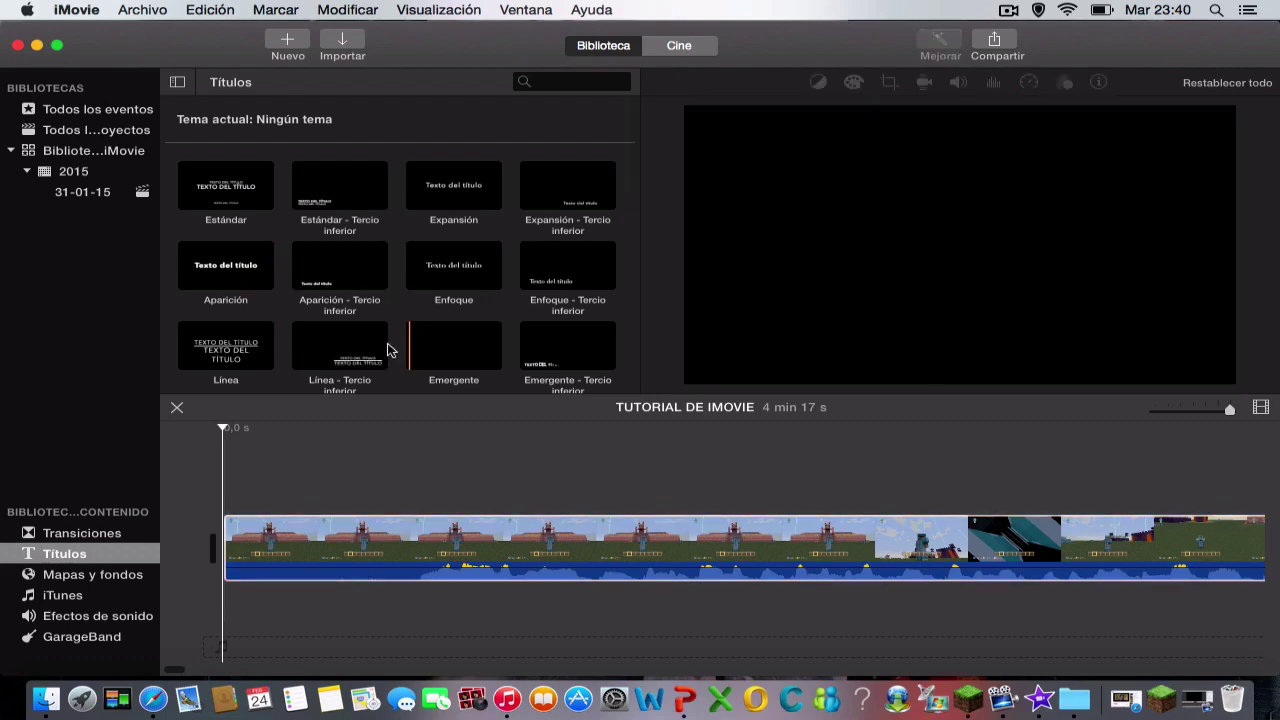
drag(421, 352, 236, 492)
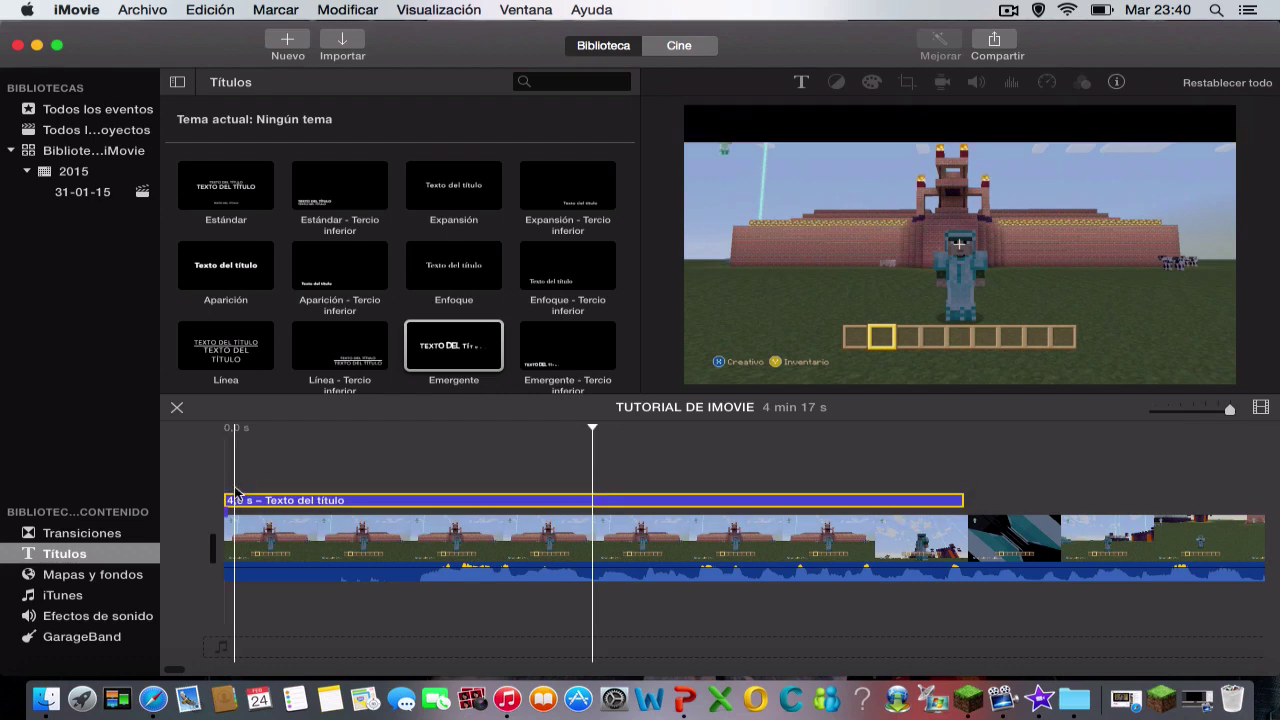
key(BackSpace)
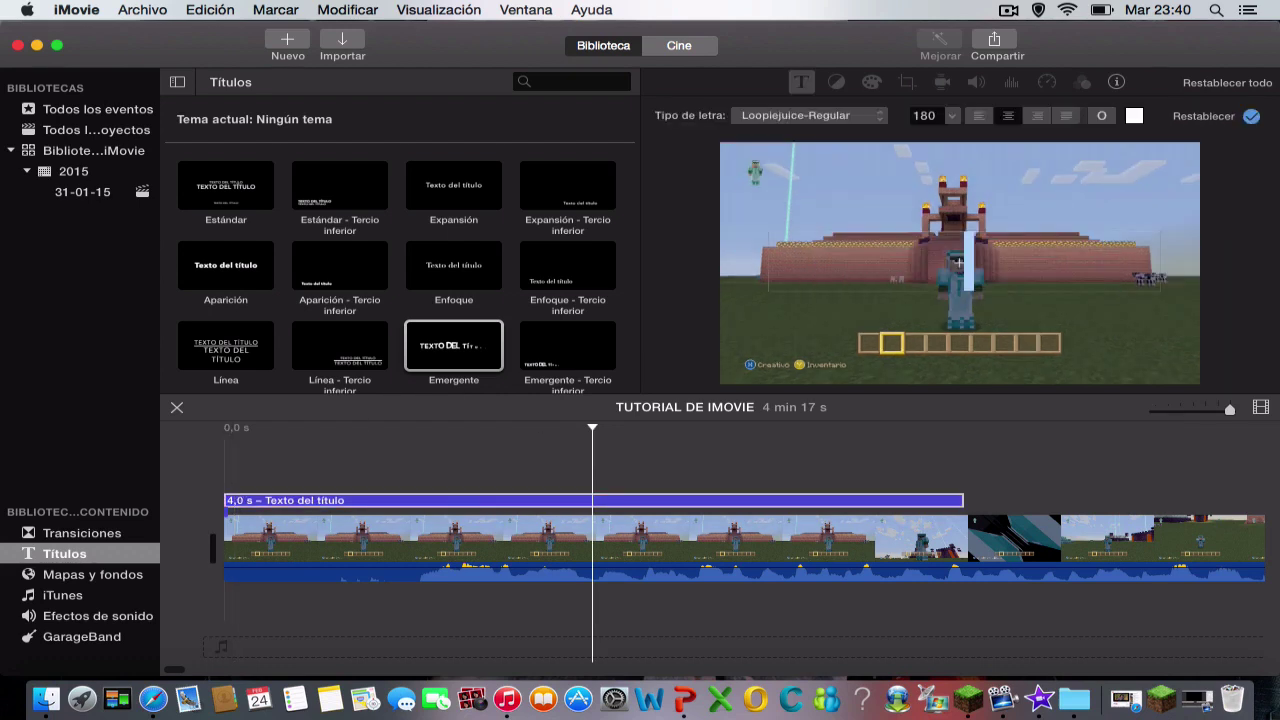
text(AQUI)
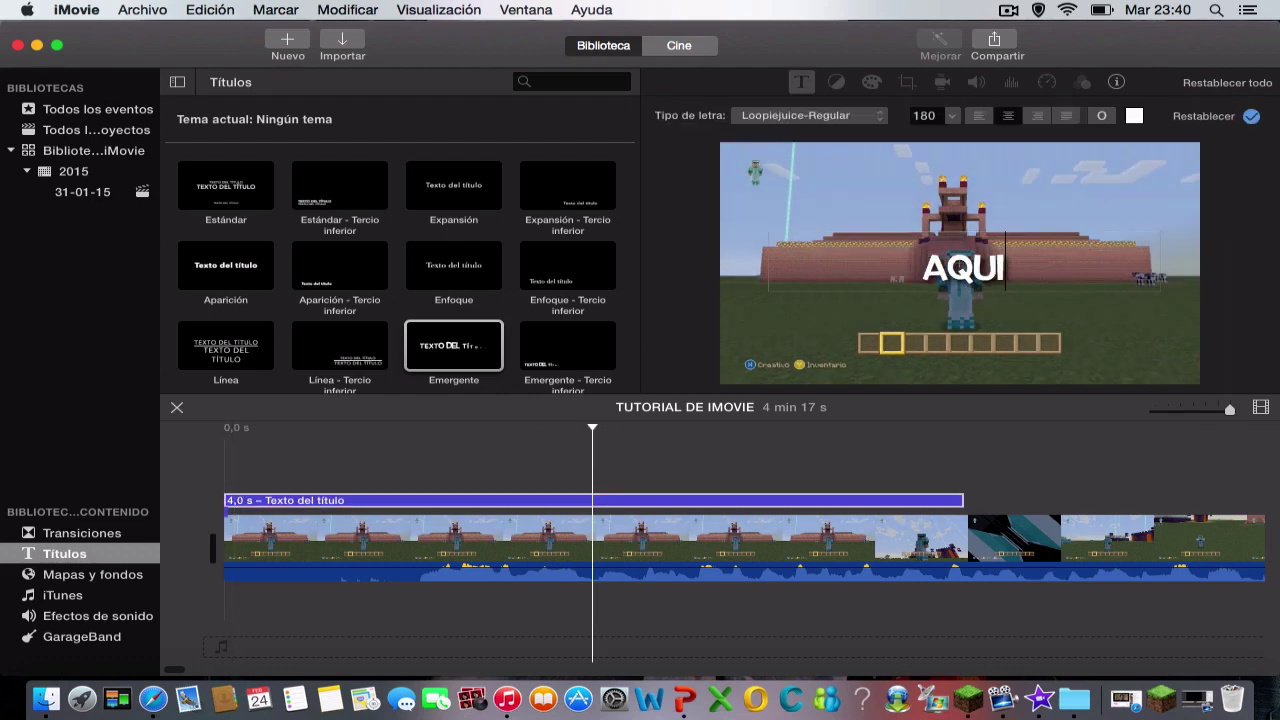
text( PRESEN)
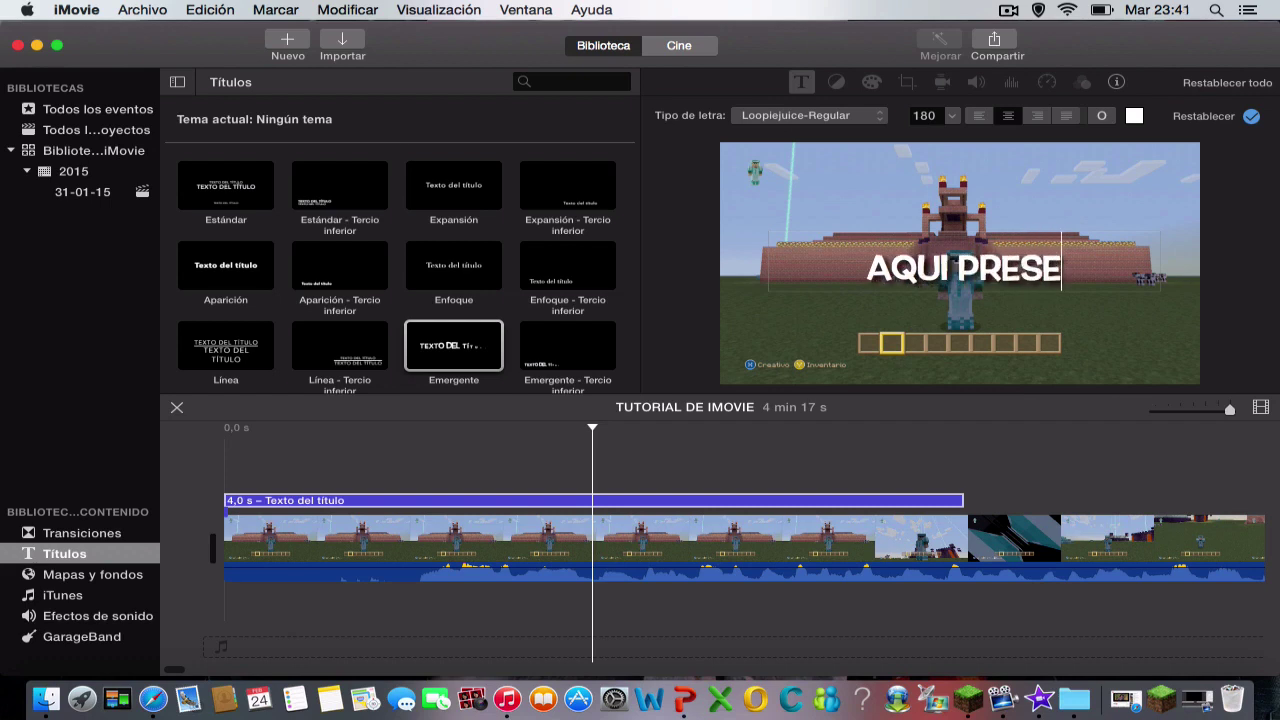
key(BackSpace)
key(BackSpace)
key(BackSpace)
key(BackSpace)
key(BackSpace)
key(BackSpace)
key(BackSpace)
key(BackSpace)
key(BackSpace)
key(BackSpace)
key(BackSpace)
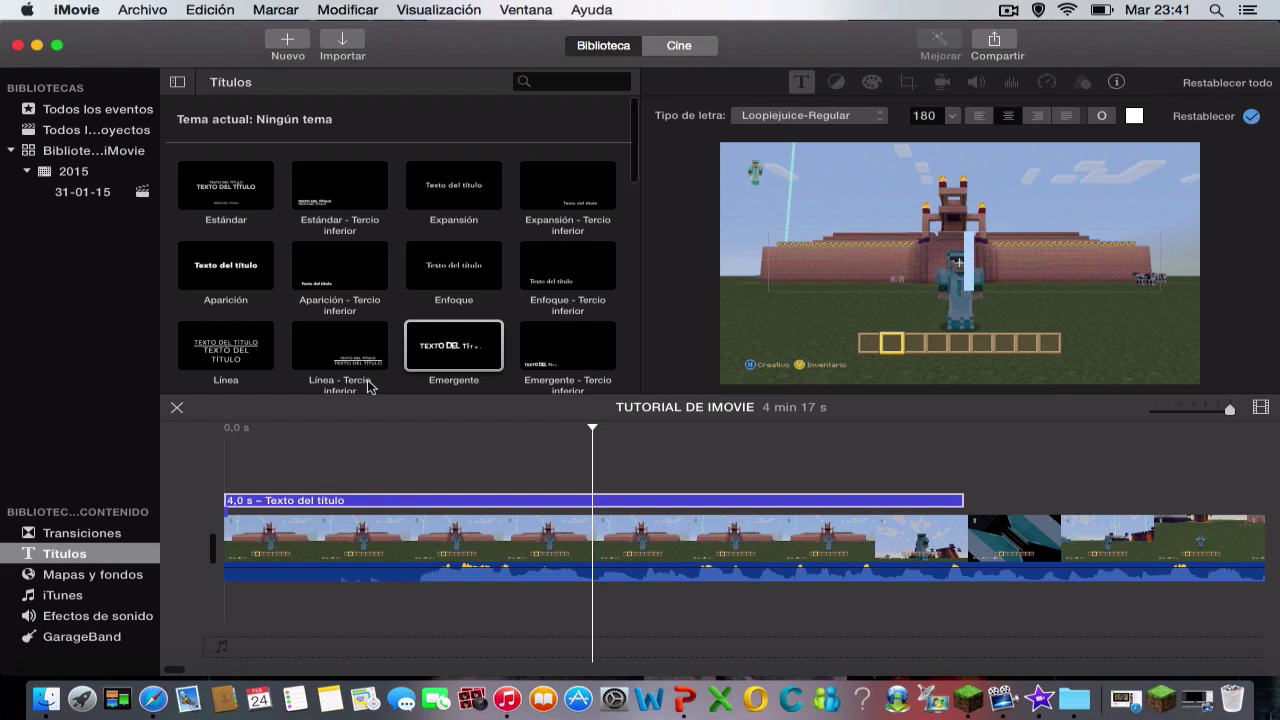
- Place the Emergente title in front of the Minecraft clip as a standalone segment and shorten it to 1.7 s
click(393, 503)
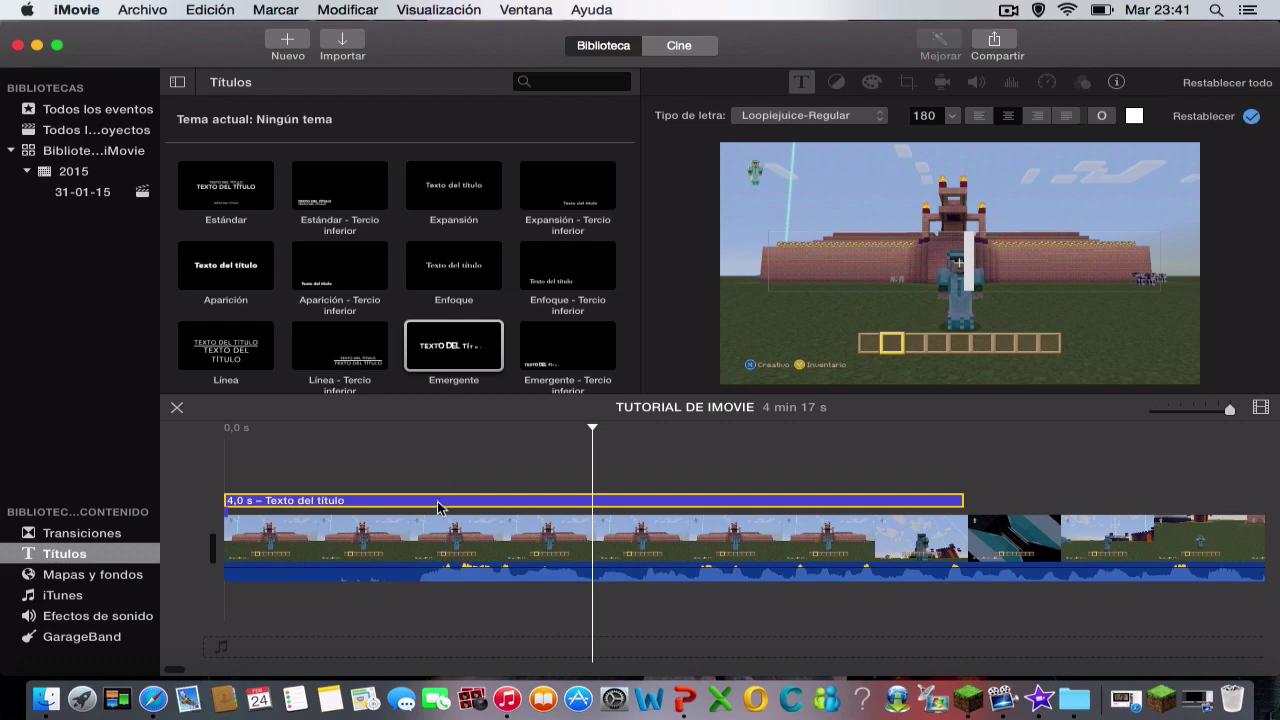
drag(422, 507, 431, 571)
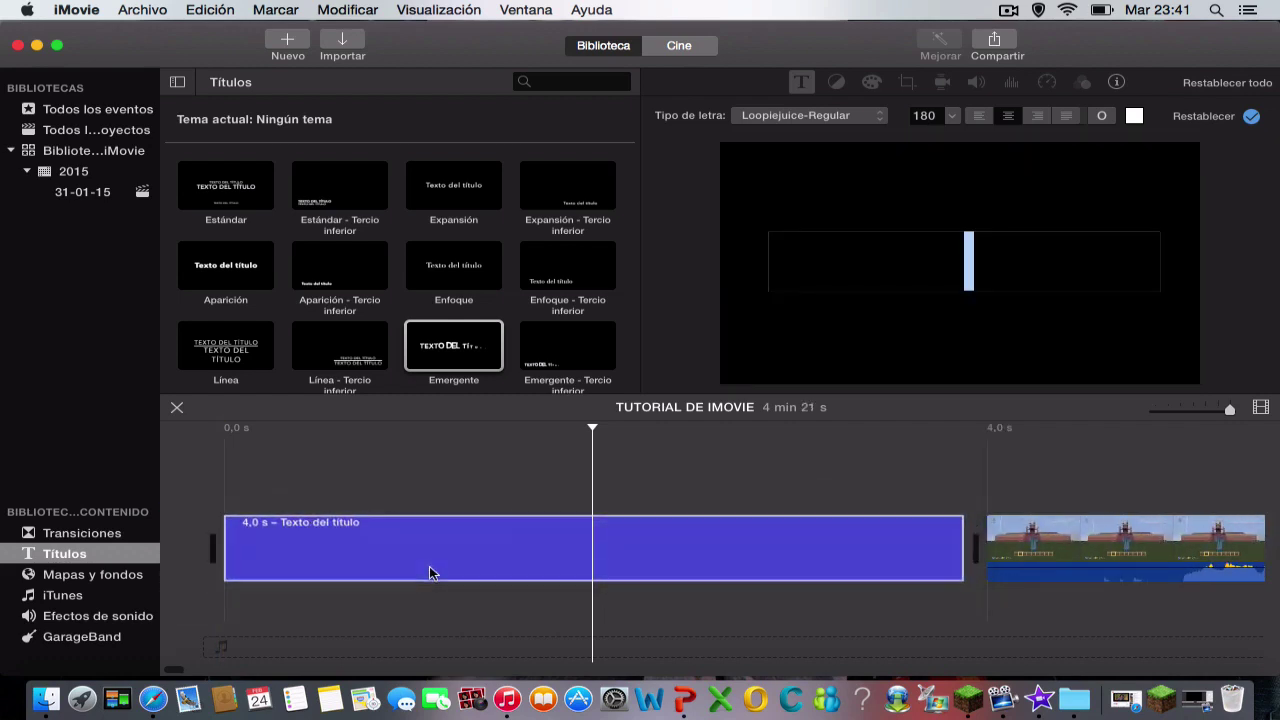
click(955, 542)
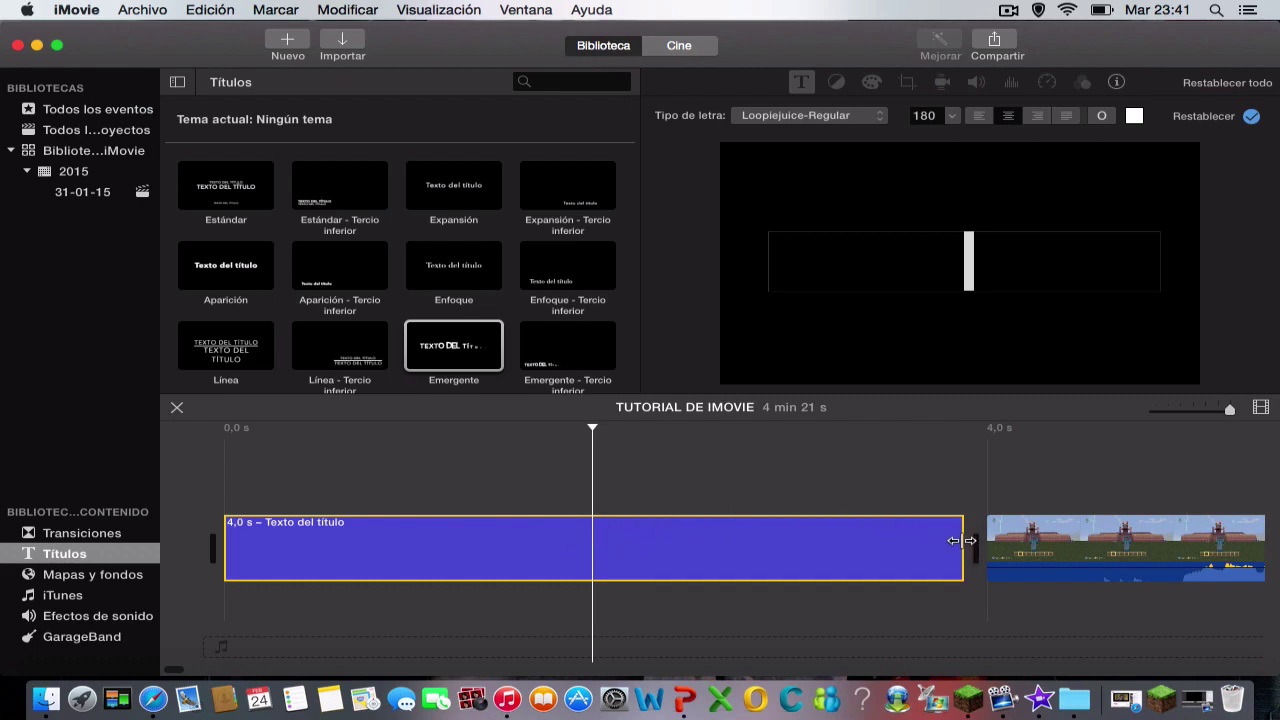
drag(960, 543, 519, 549)
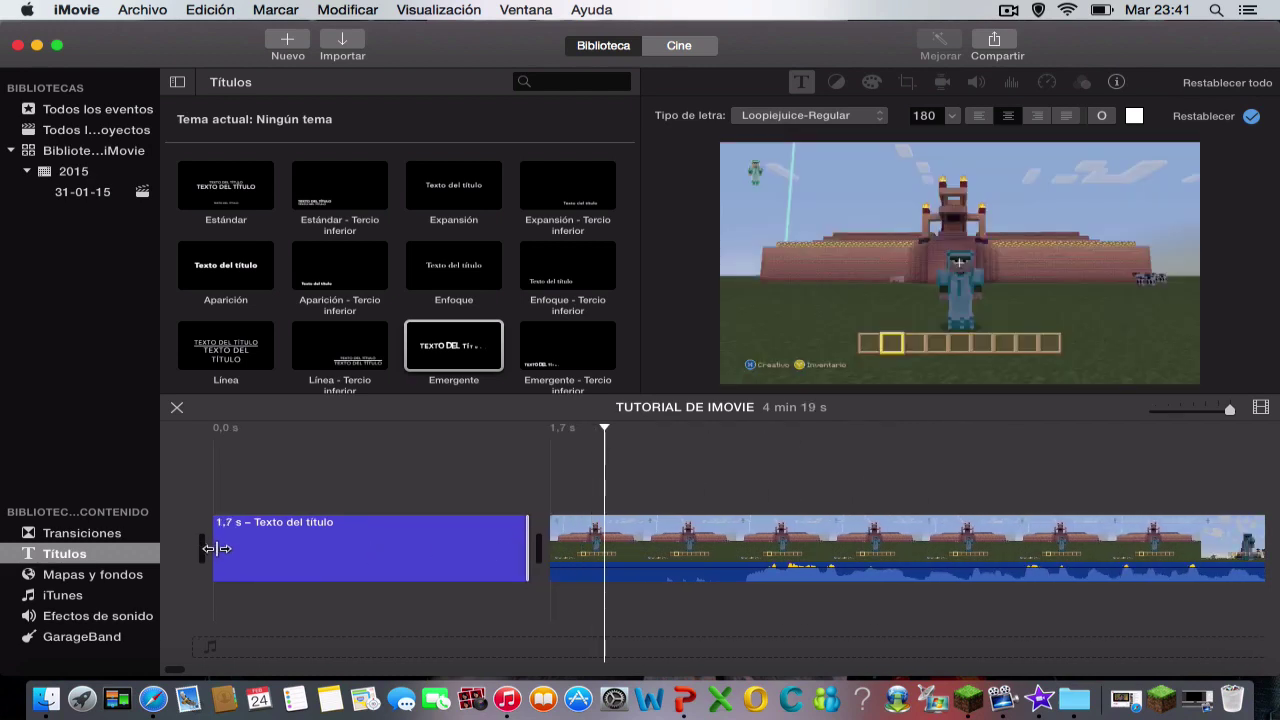
mouse_move(215, 547)
mouse_down()
mouse_move(237, 546)
mouse_move(205, 546)
mouse_up()
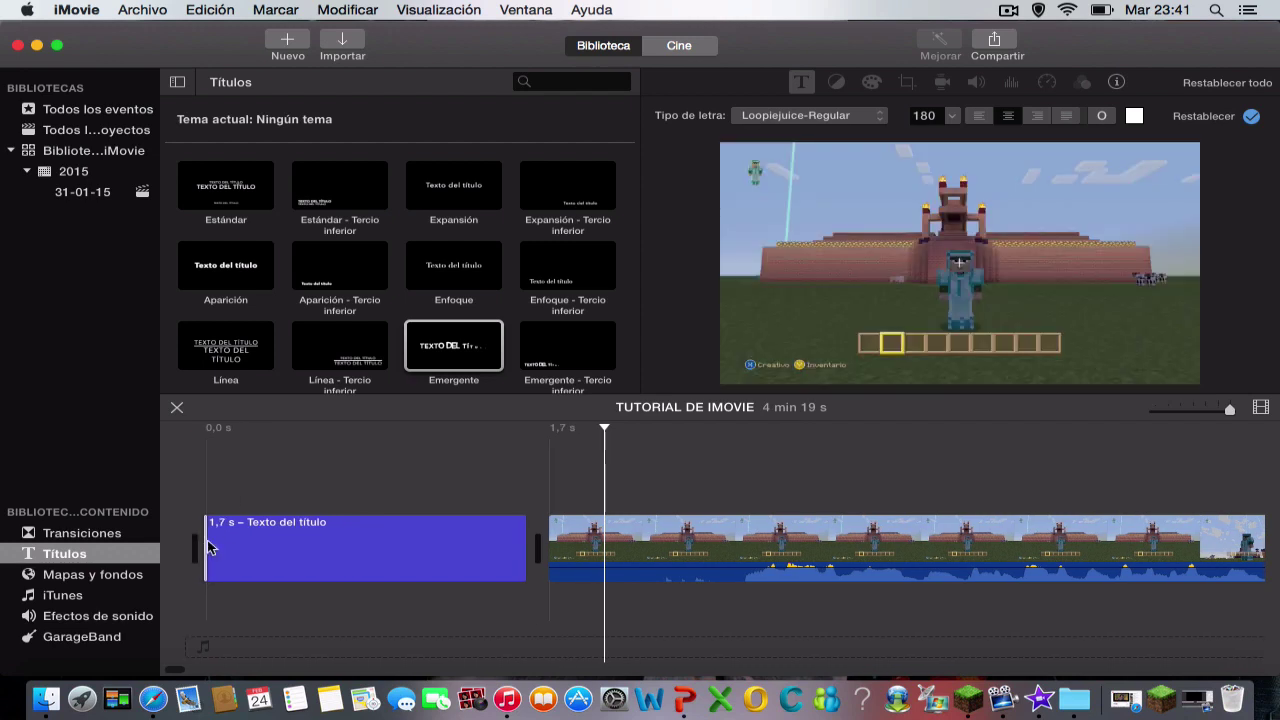
mouse_move(520, 550)
mouse_down()
mouse_move(482, 543)
mouse_move(521, 534)
mouse_up()
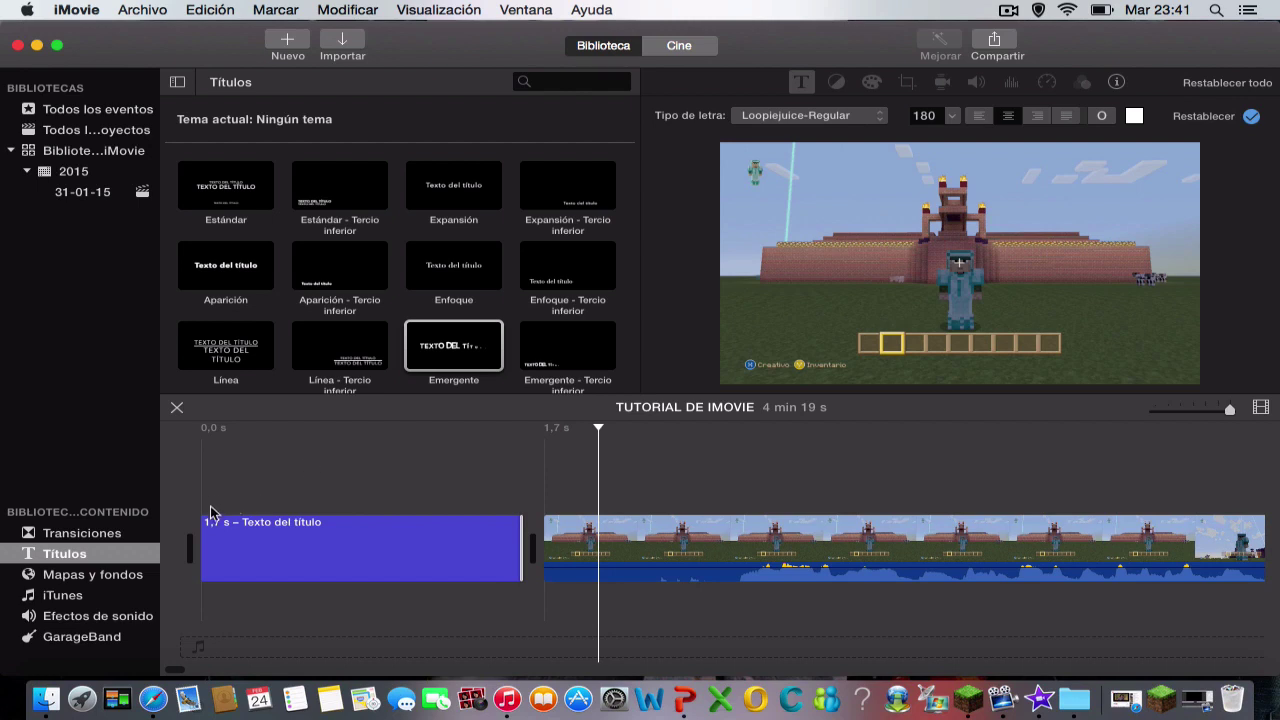
- Replace the placeholder text of the opening title with TUTORIAL DE IMOVIE
click(274, 529)
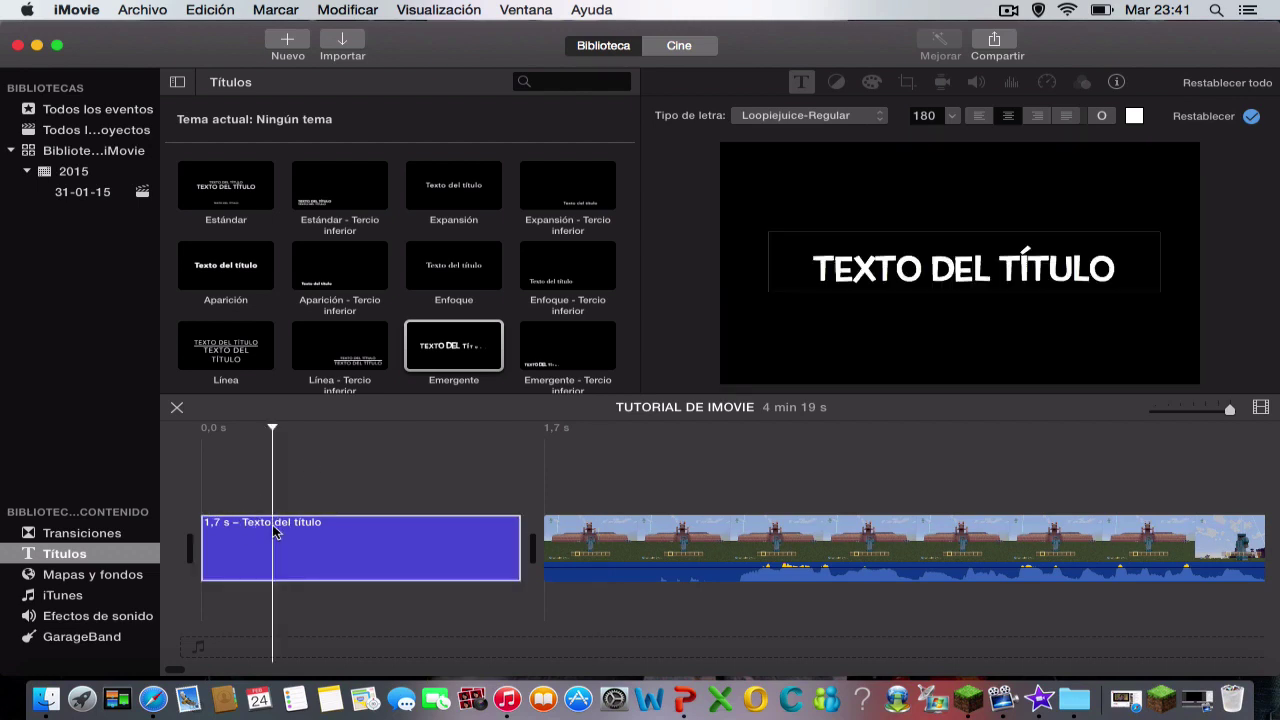
click(802, 84)
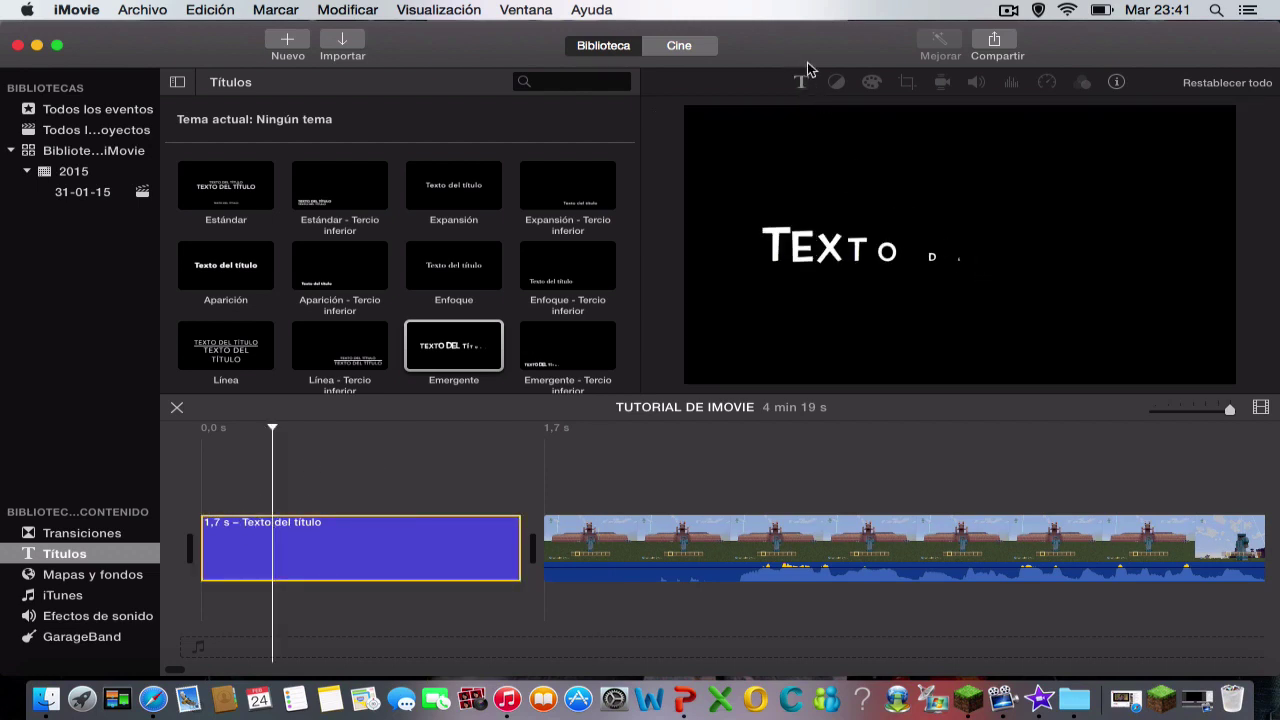
click(802, 84)
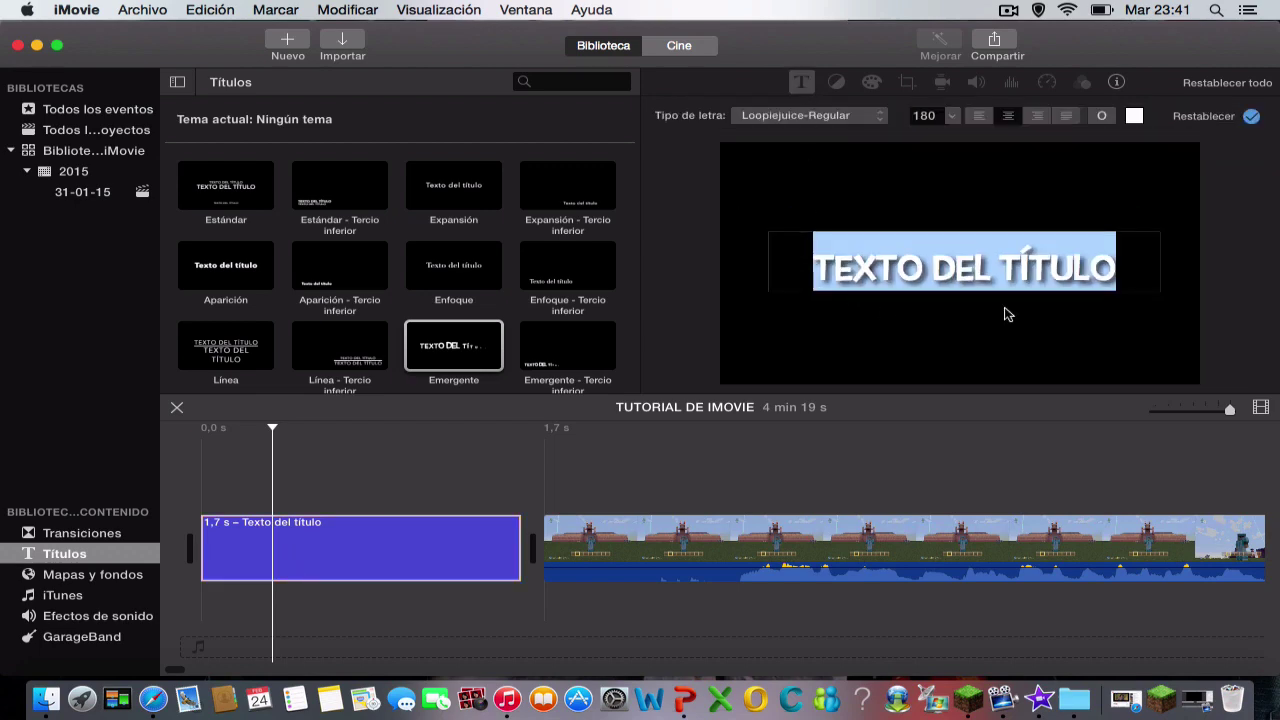
key(BackSpace)
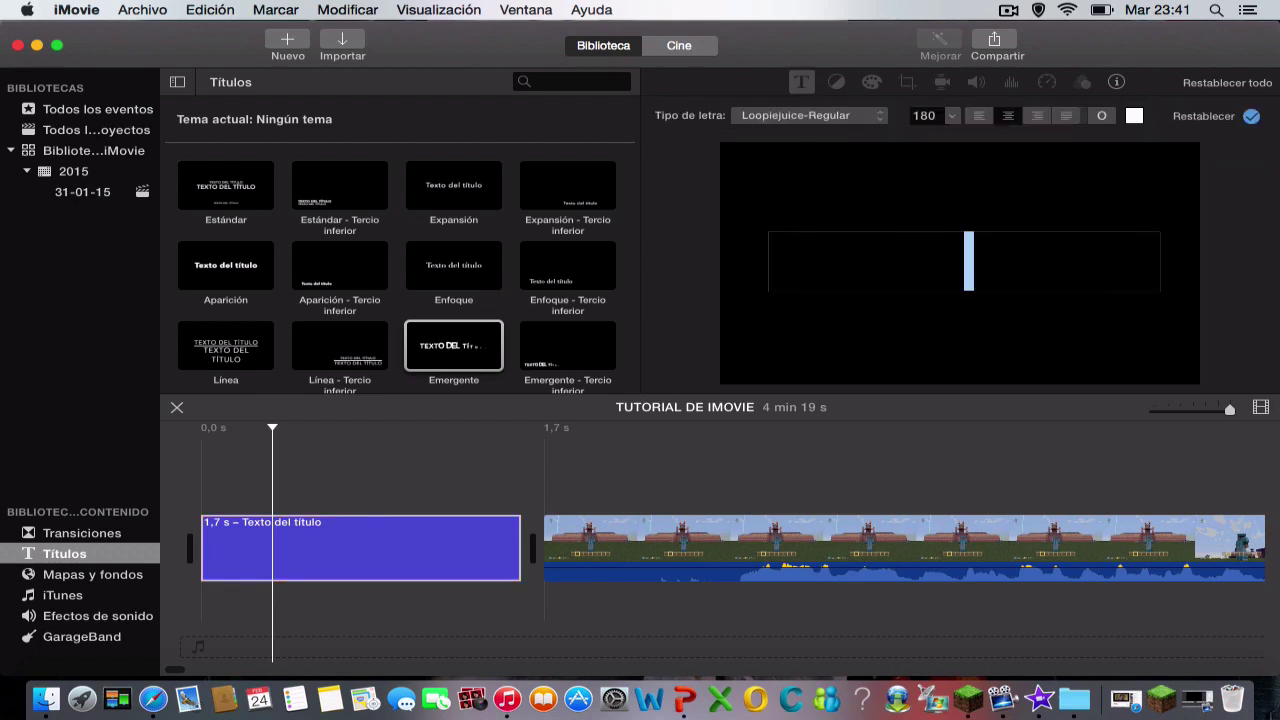
text(TUTORIAL DE IMOVIE)
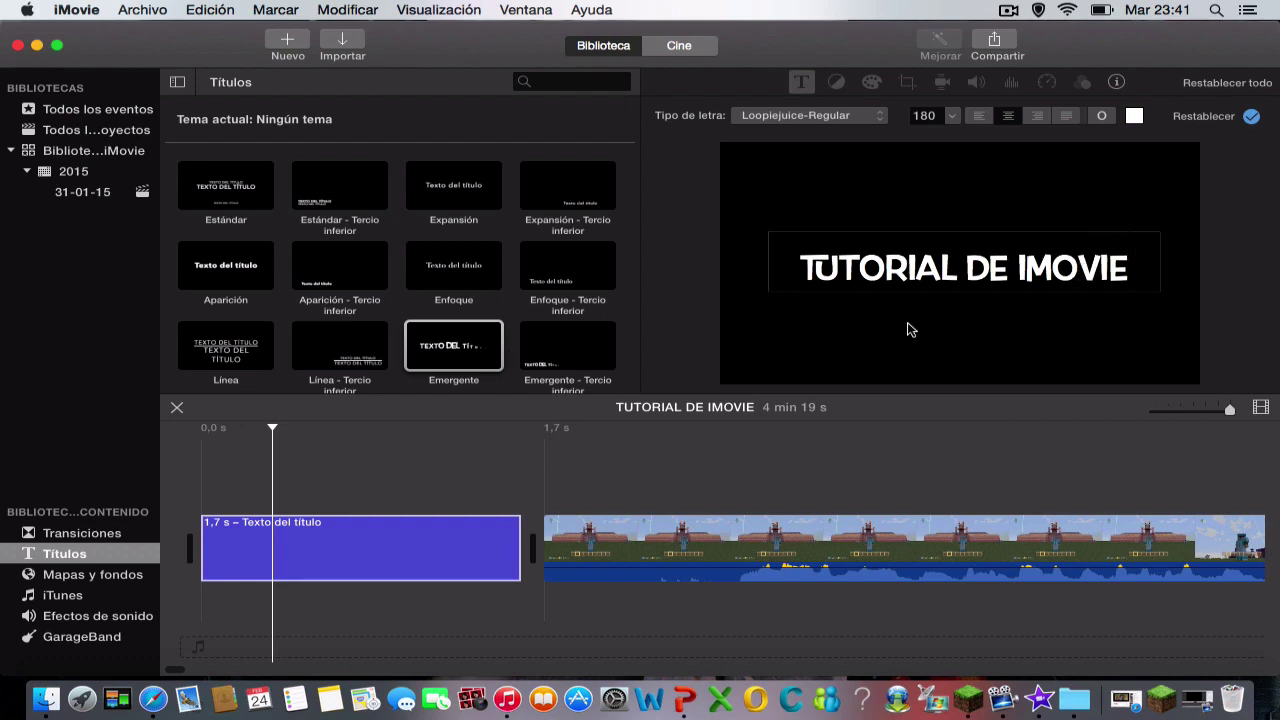
click(862, 120)
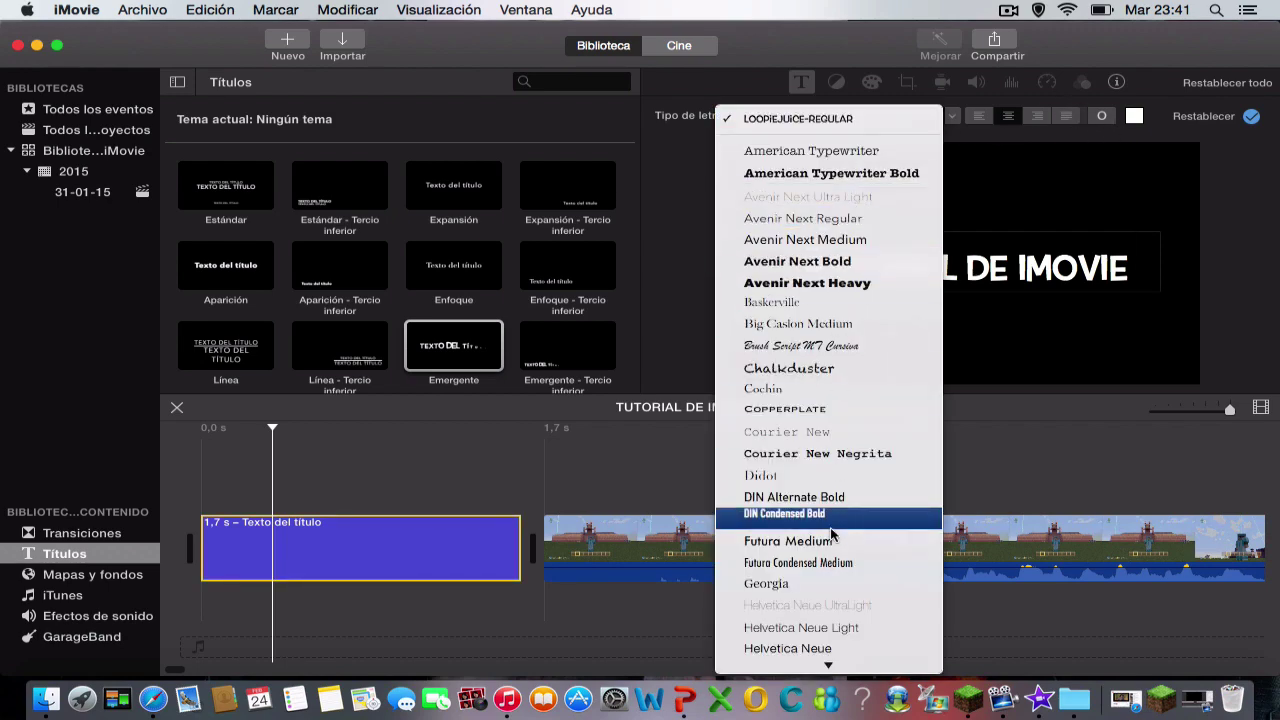
scroll(831, 530, down, 3)
scroll(831, 530, up, 3)
click(1022, 157)
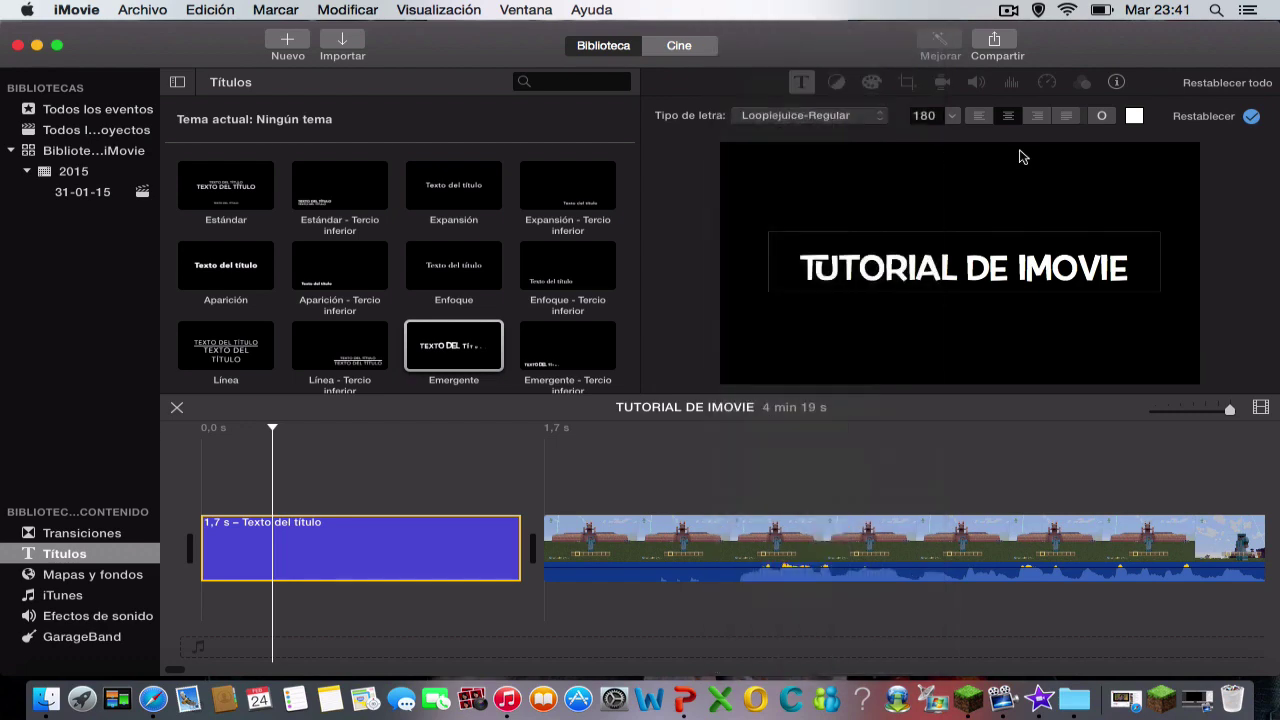
- Try font sizes 300 and 124 on the TUTORIAL DE IMOVIE title
click(952, 116)
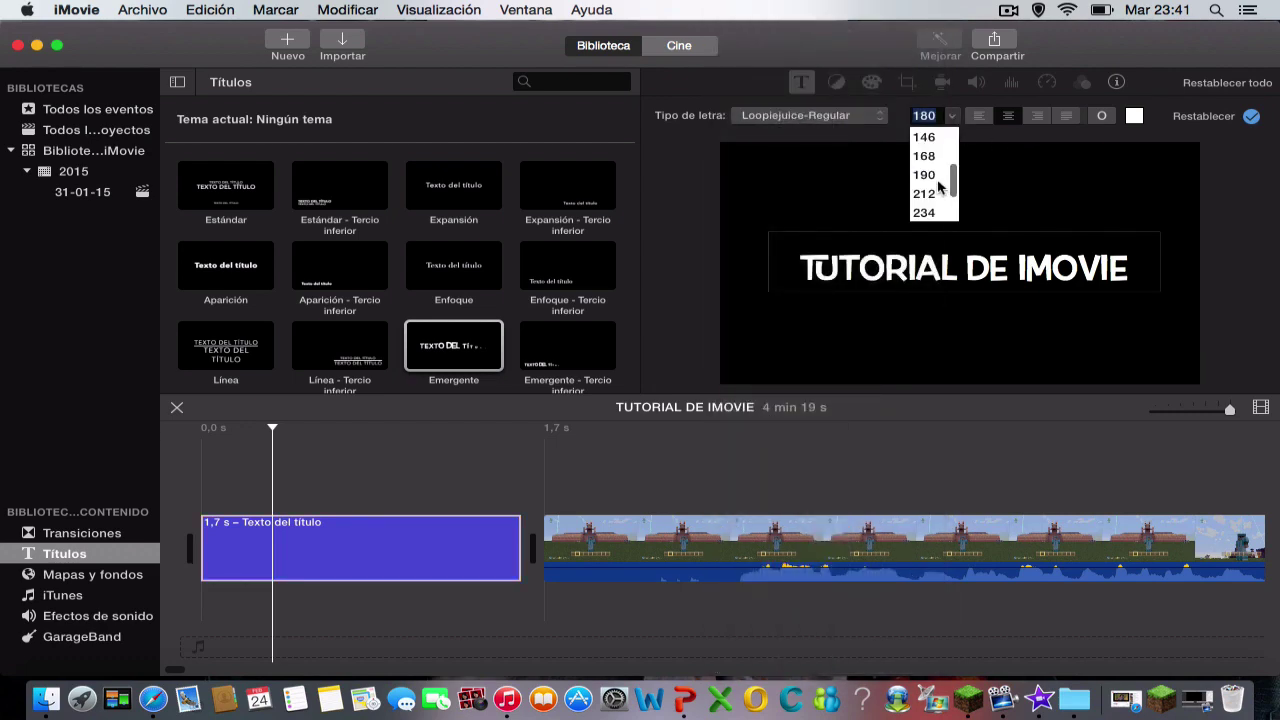
click(935, 174)
click(954, 118)
scroll(943, 188, down, 1)
click(924, 211)
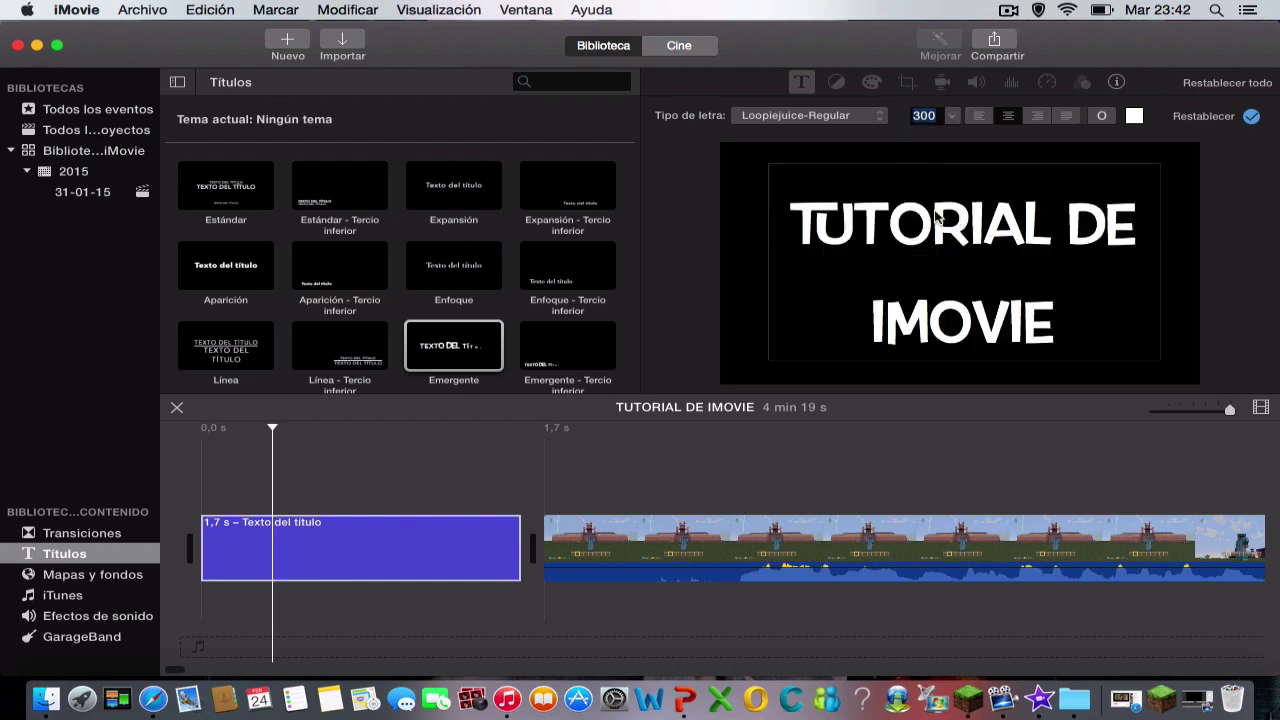
click(954, 118)
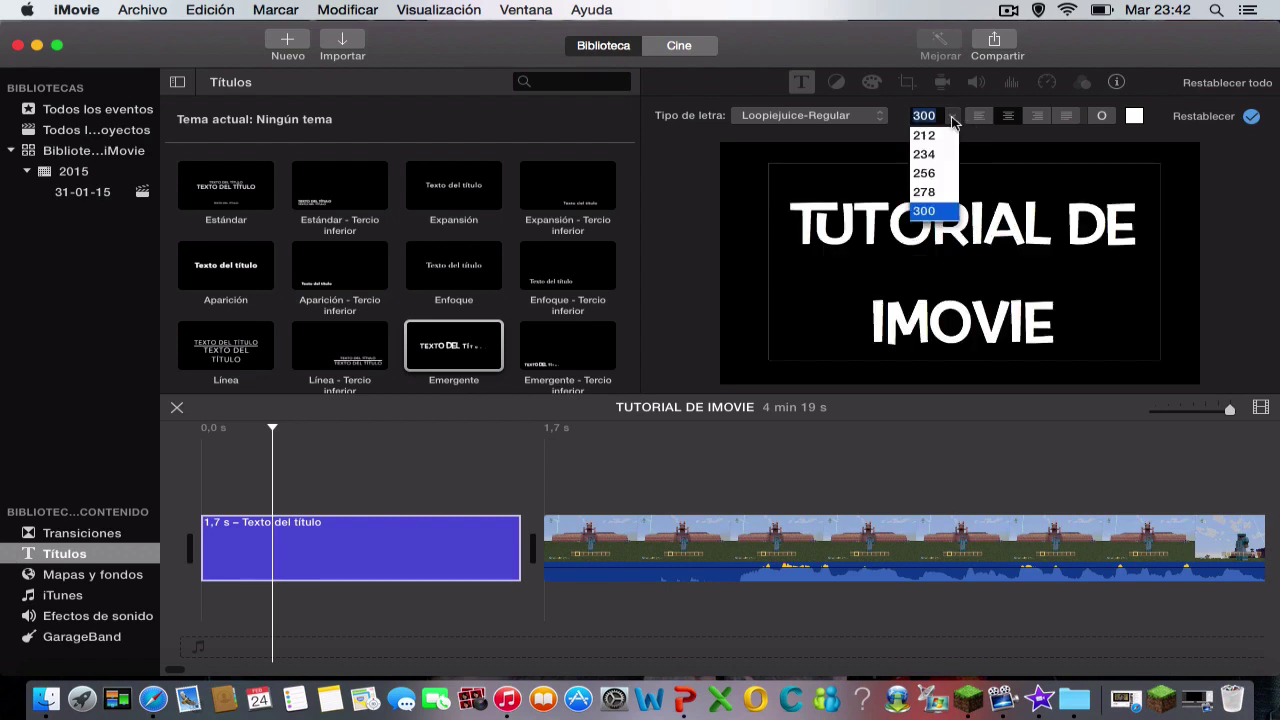
scroll(928, 150, up, 6)
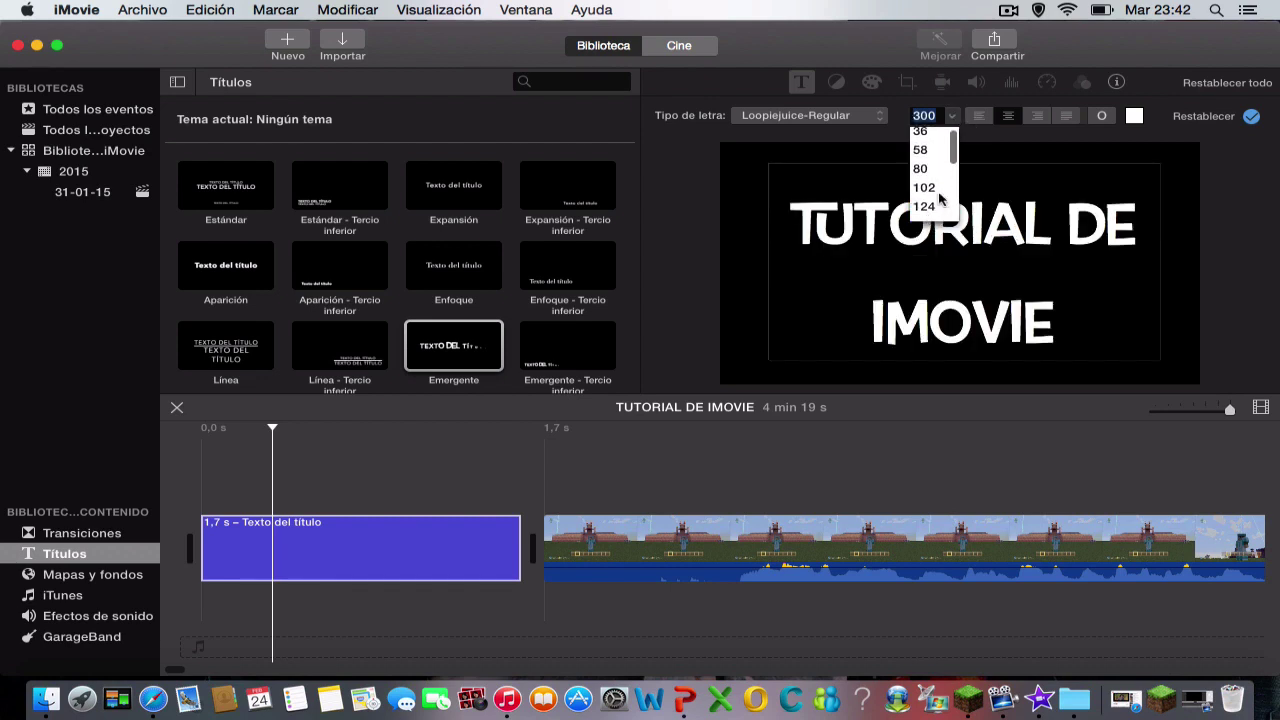
scroll(941, 198, down, 1)
click(940, 158)
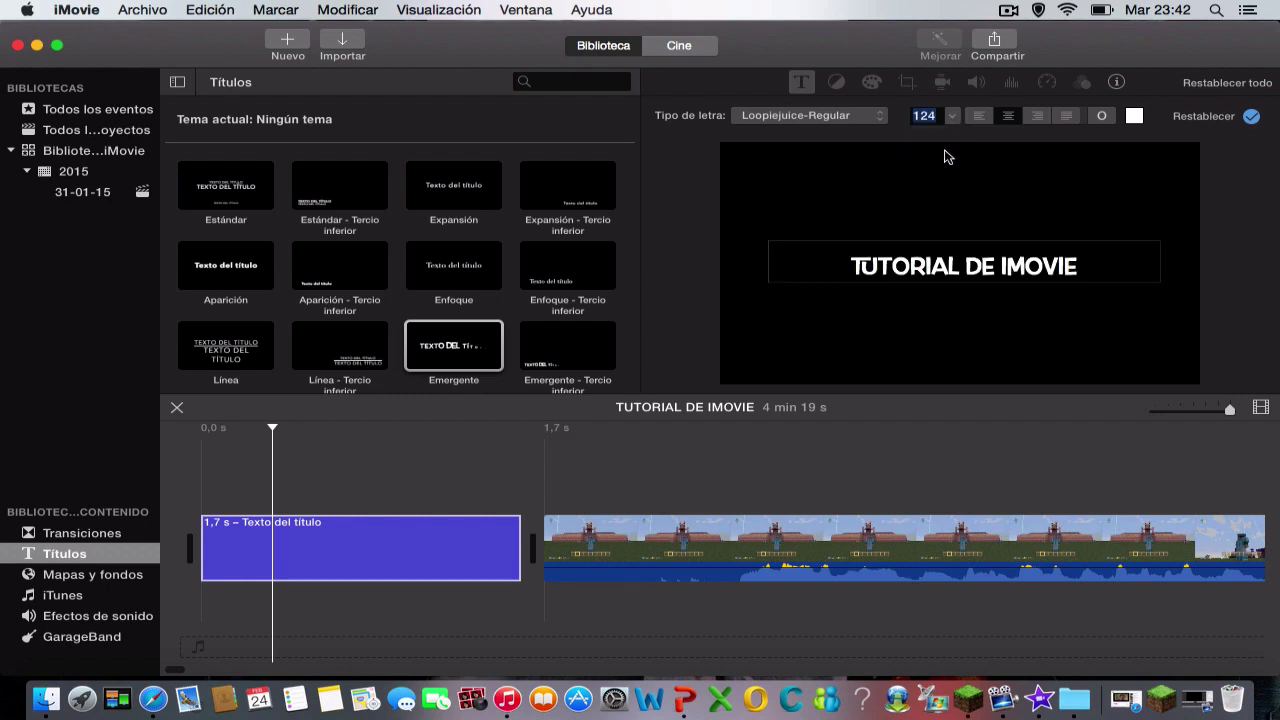
- Set the font size of the TUTORIAL DE IMOVIE title to 212
click(952, 118)
scroll(923, 211, down, 1)
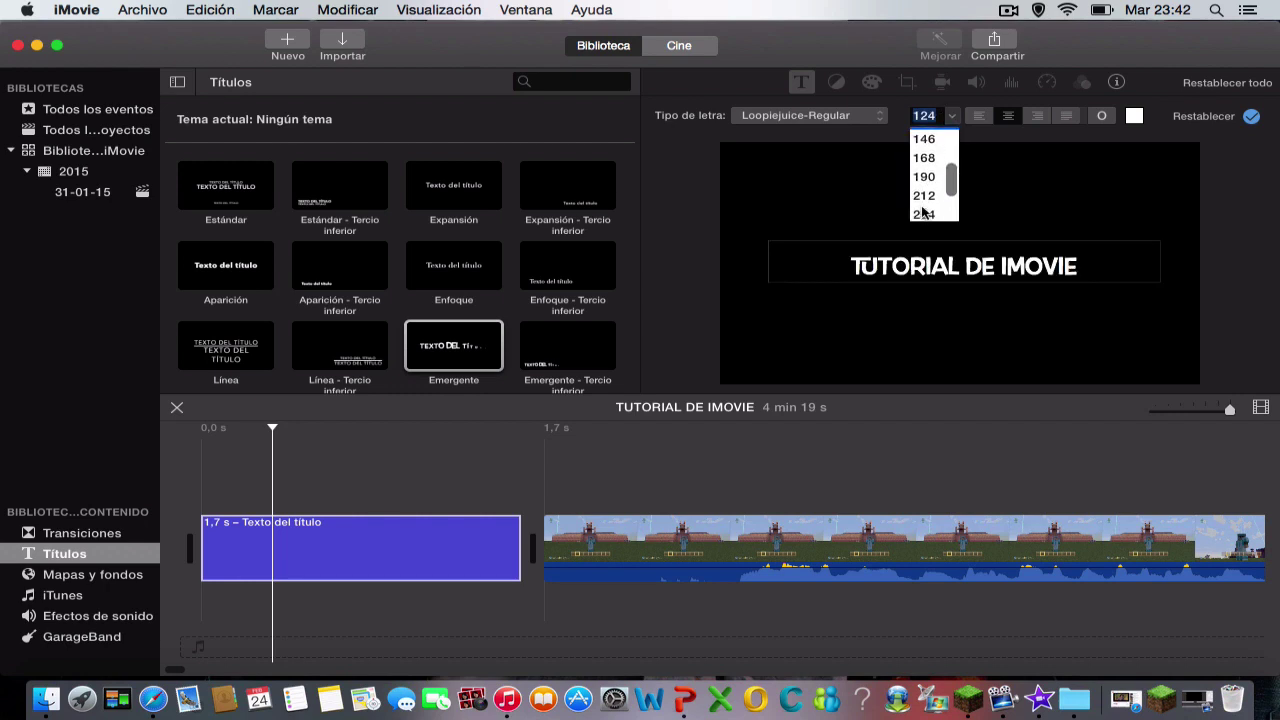
click(924, 196)
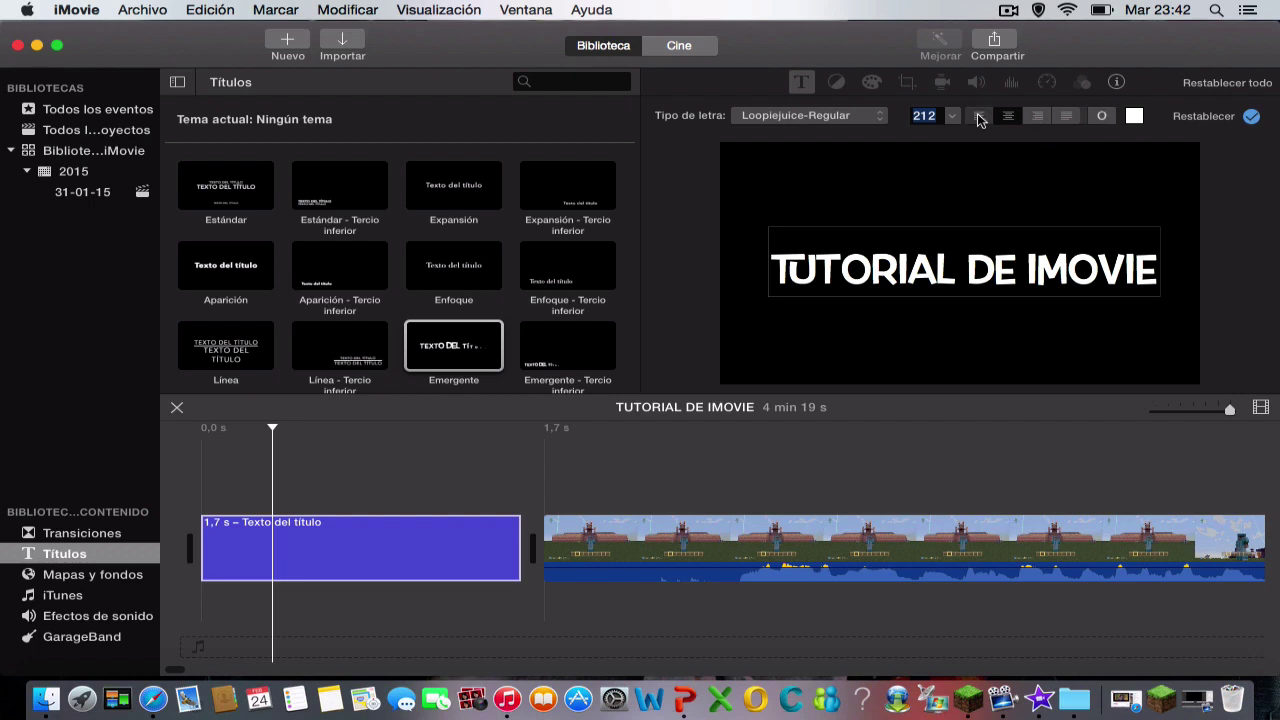
- Try the left, right and justified alignments on the title text and return it to centred
click(979, 117)
click(1008, 117)
click(1037, 117)
click(1066, 117)
click(1008, 117)
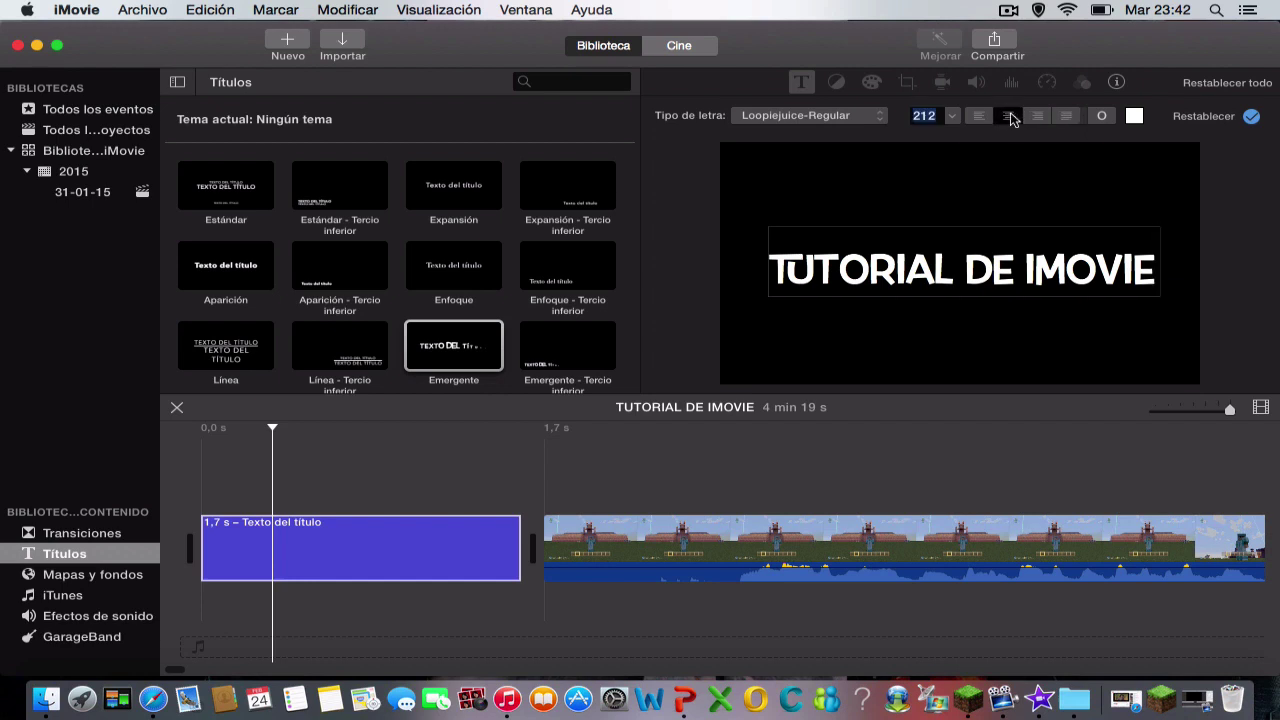
- Set the title's text colour to green on the colour wheel and darken it to a deep green
click(1134, 117)
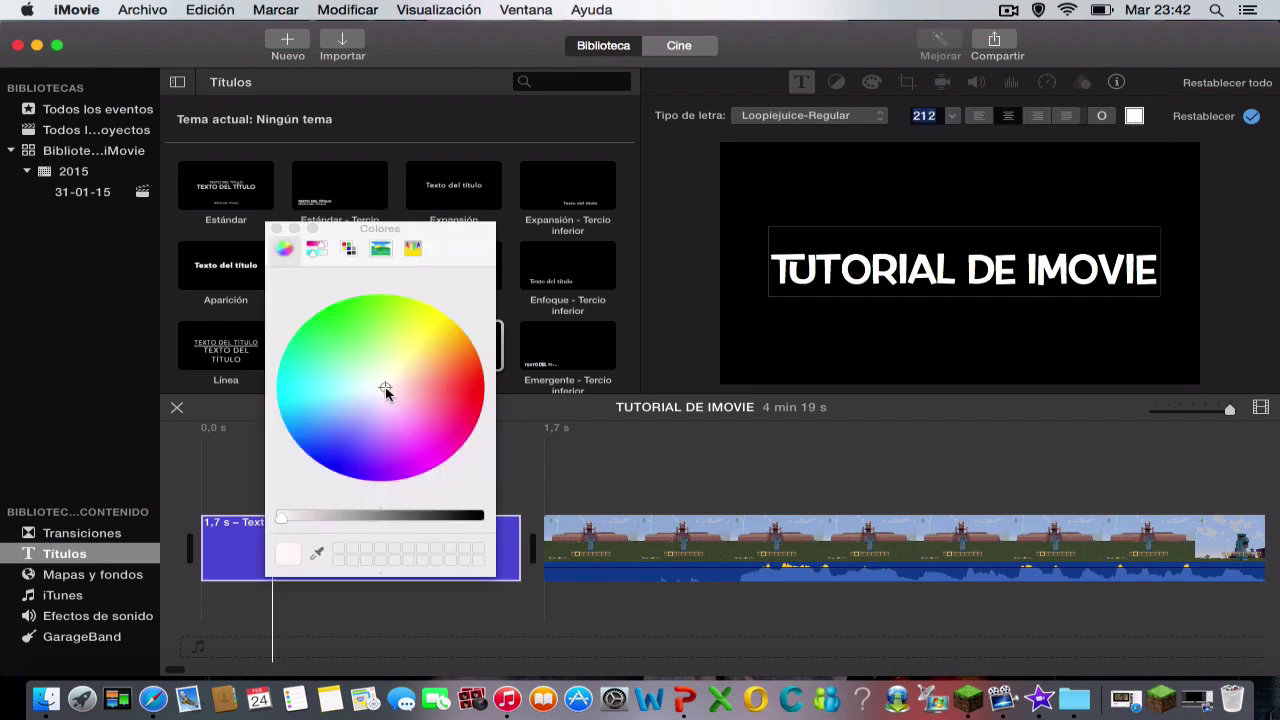
click(480, 389)
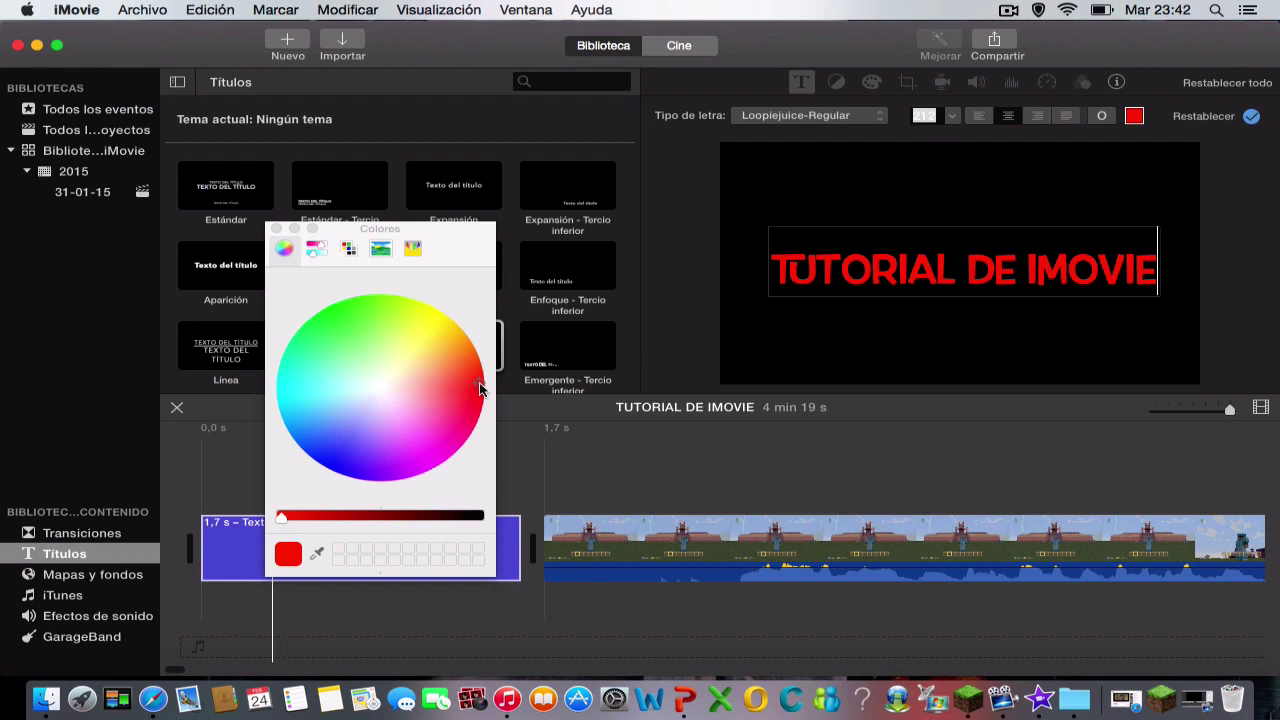
drag(469, 389, 334, 313)
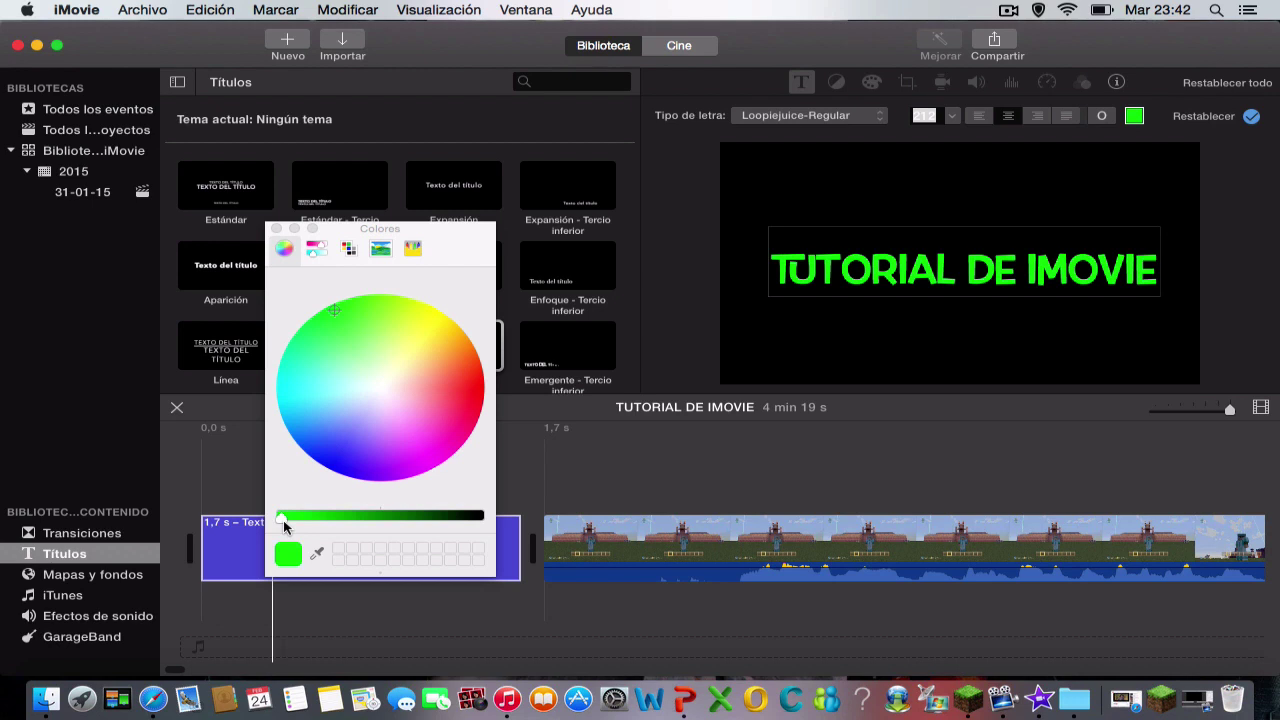
drag(283, 520, 427, 517)
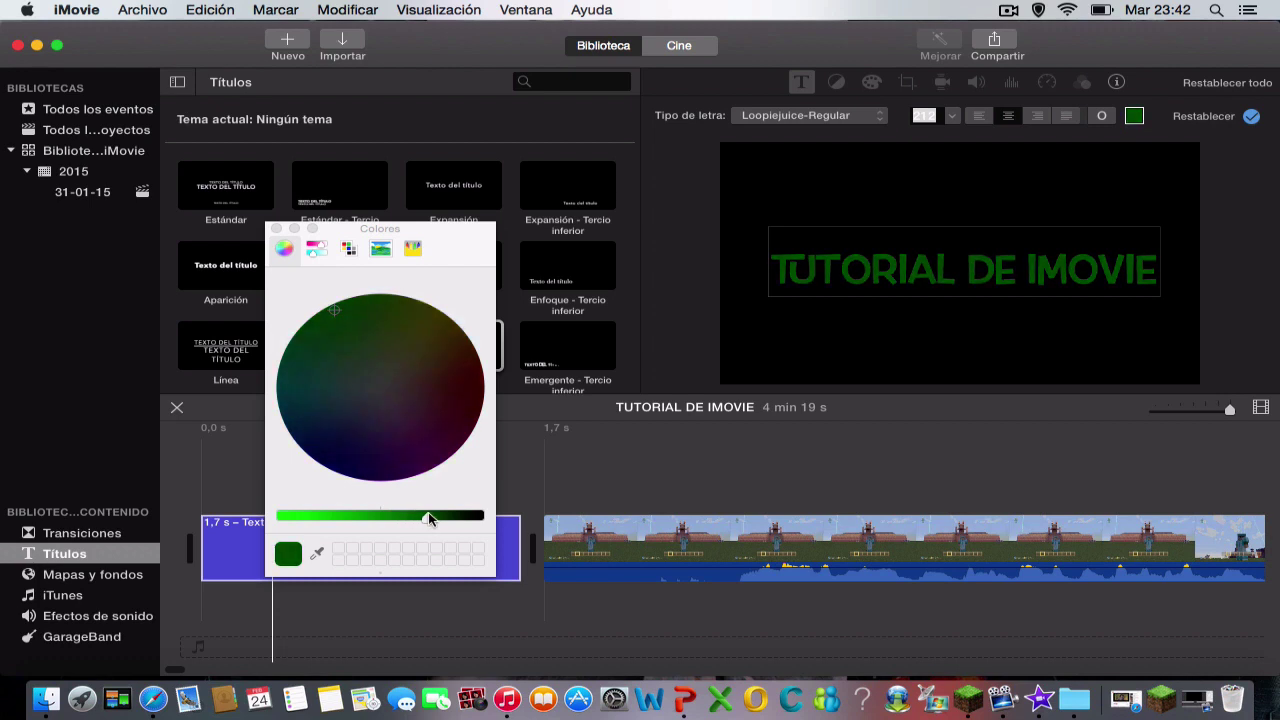
- Brighten the title's text colour to a vivid green on the colour wheel, trying the greyscale slider in between, and close the colour picker
drag(428, 512, 256, 516)
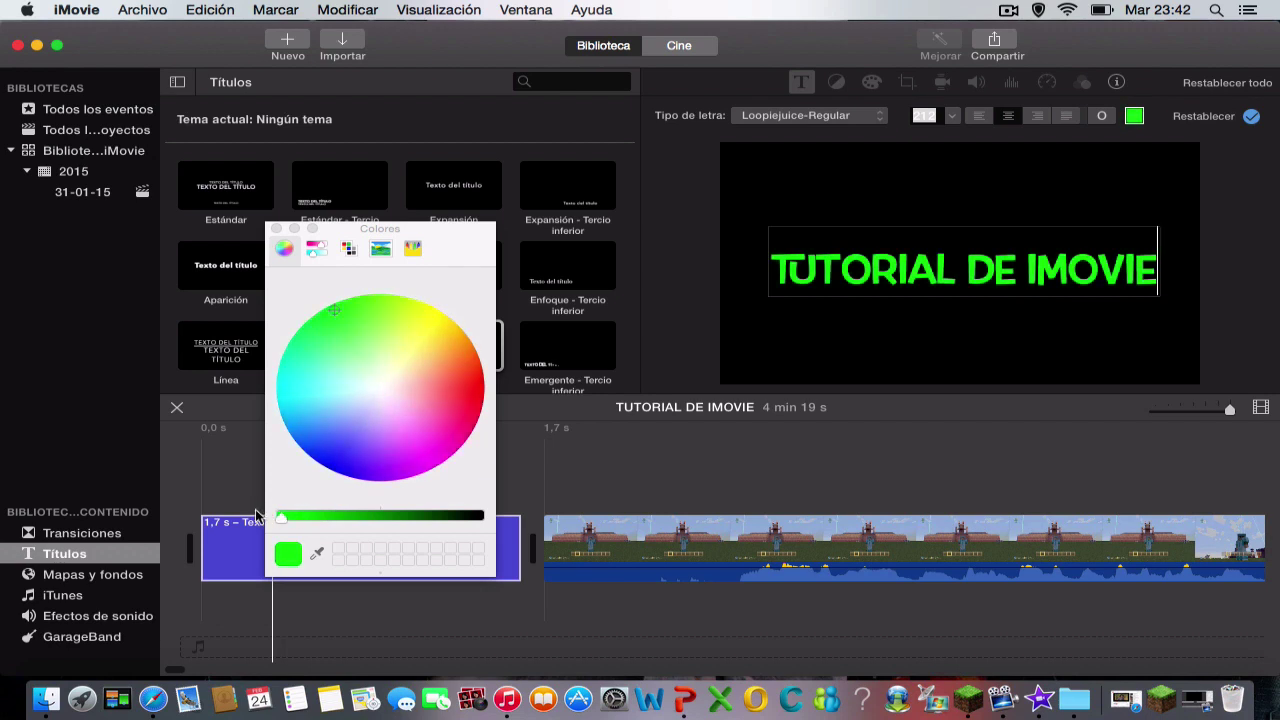
click(316, 249)
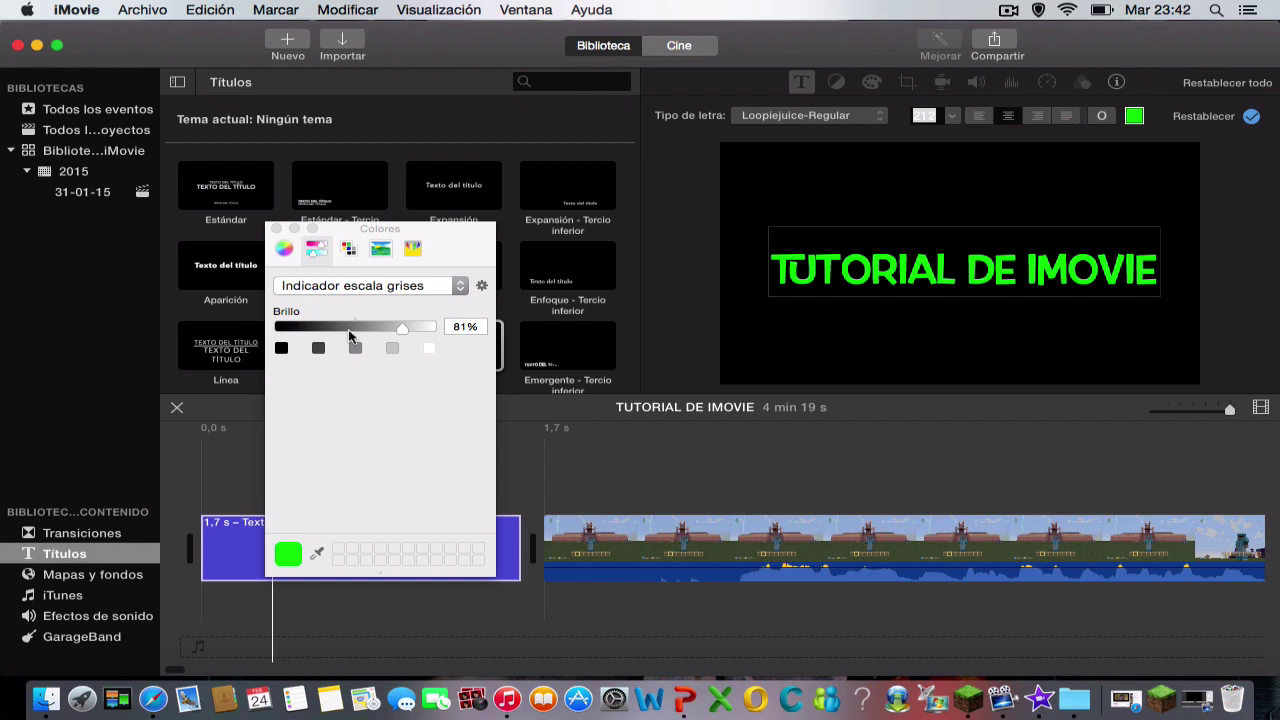
drag(402, 335, 430, 321)
click(285, 250)
drag(405, 393, 334, 315)
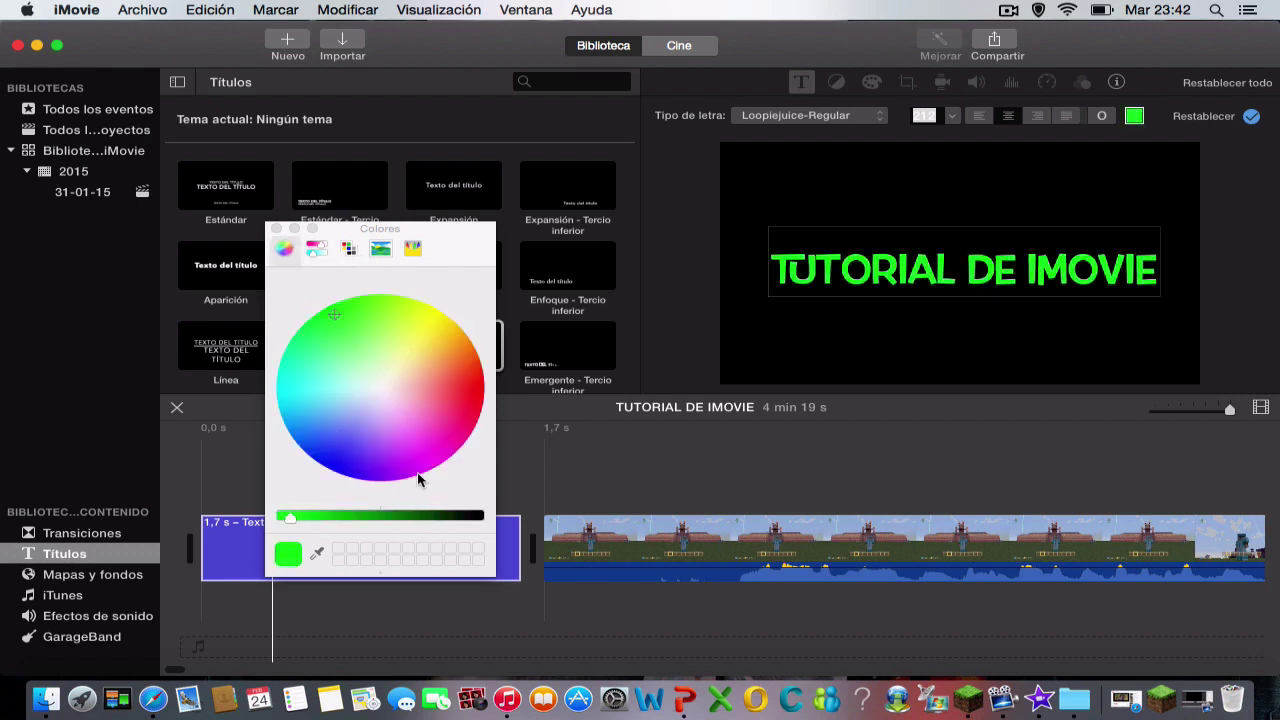
click(276, 228)
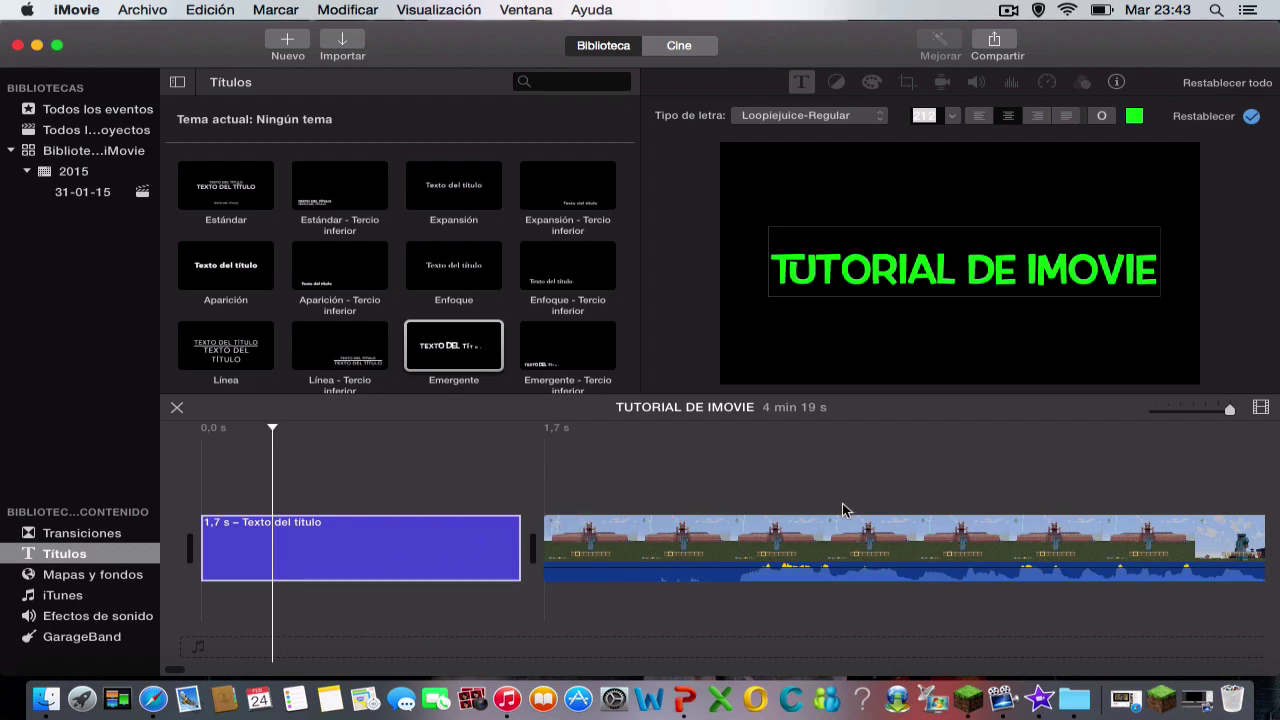
- Add the song Vicetone & Tony Igy - Astronomia 2014 from the iTunes library to the timeline, beneath the start of the video clip
click(75, 604)
click(75, 604)
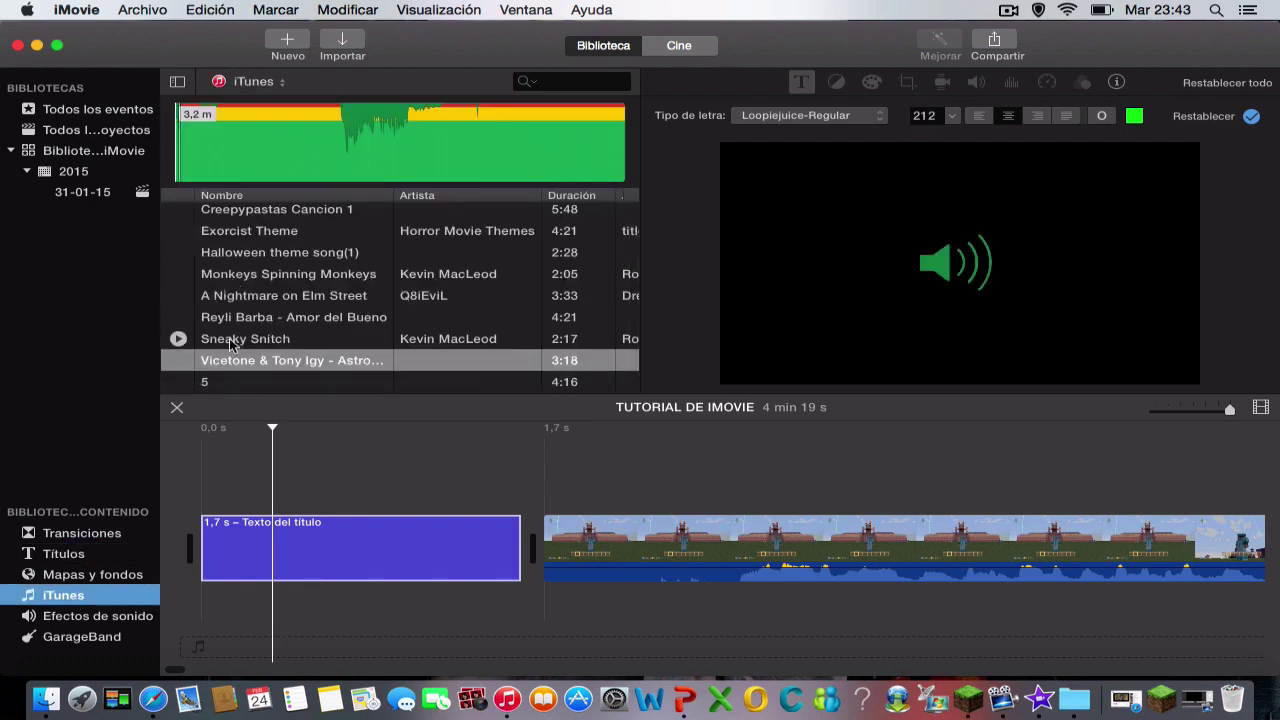
drag(200, 360, 536, 655)
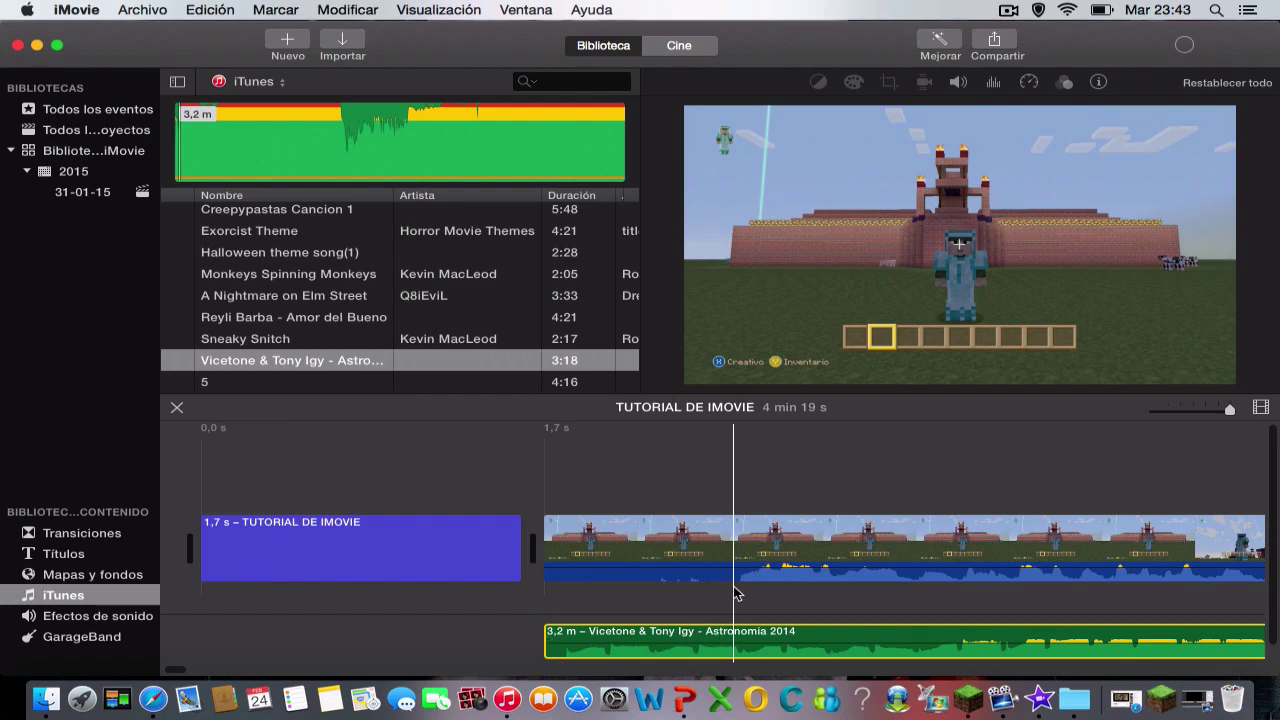
- Play the movie from the start of the video clip to hear the added song, and stop the playback
click(540, 472)
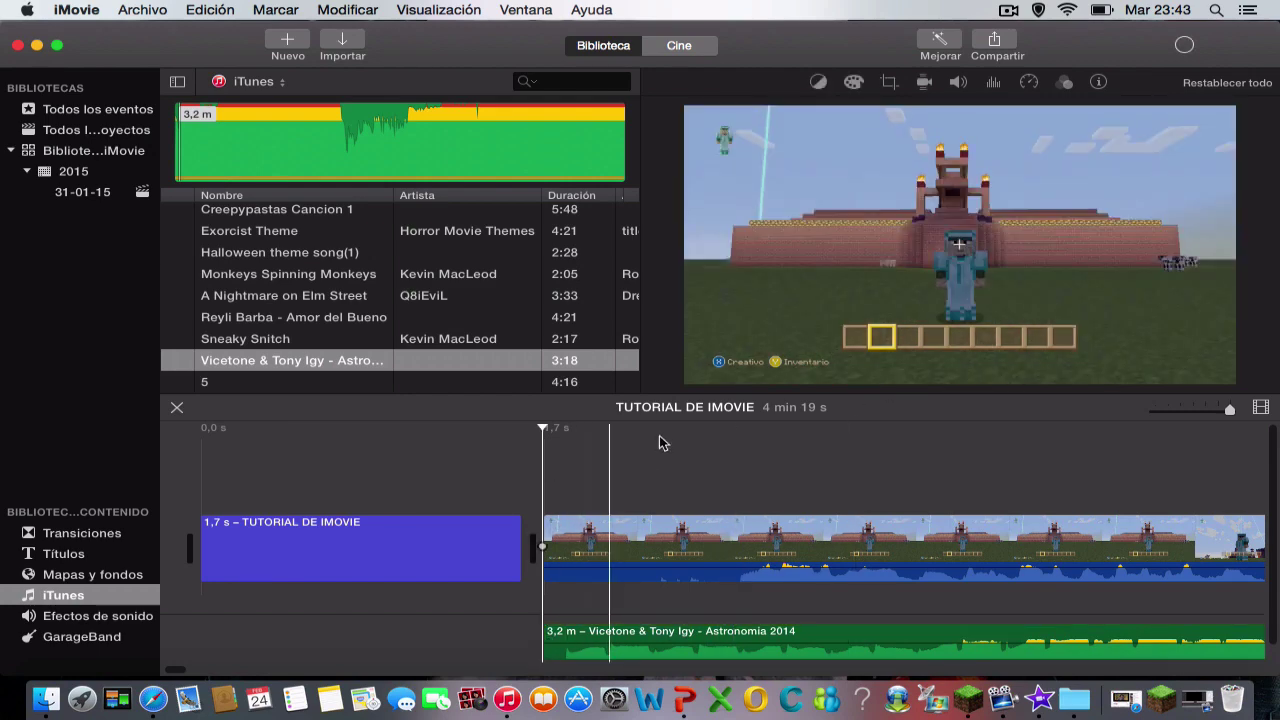
mouse_move(960, 358)
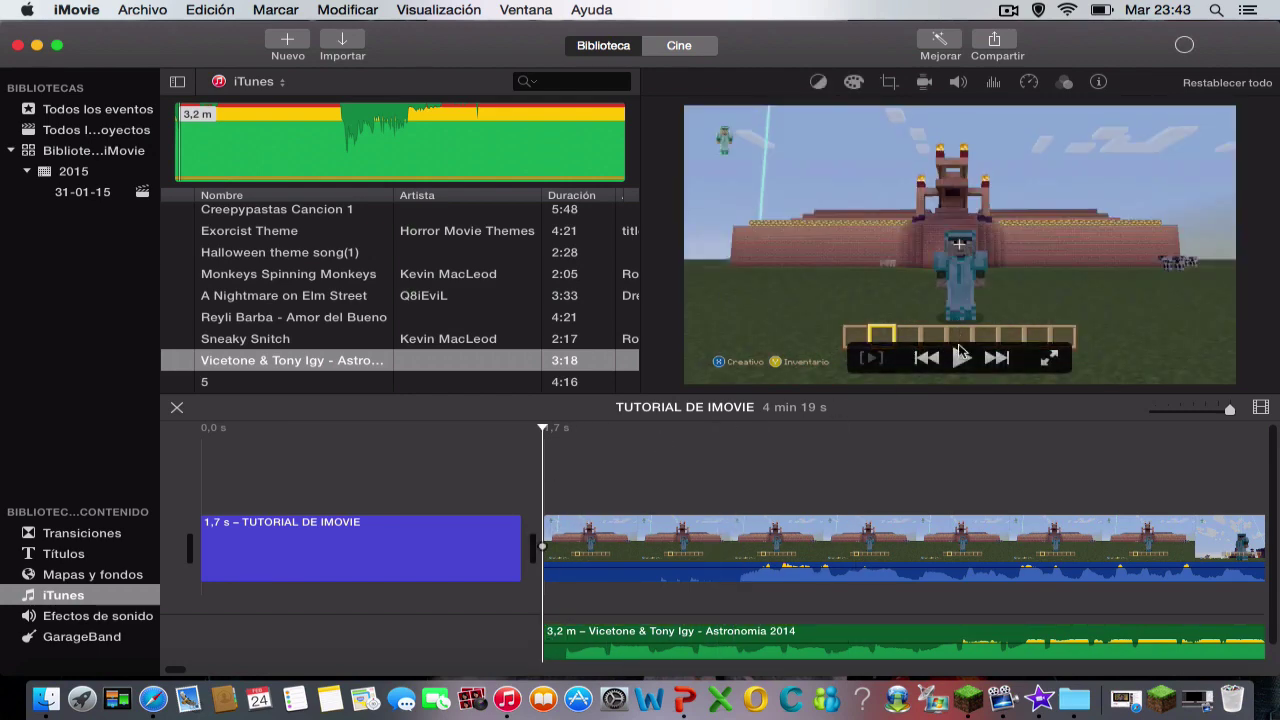
key(space)
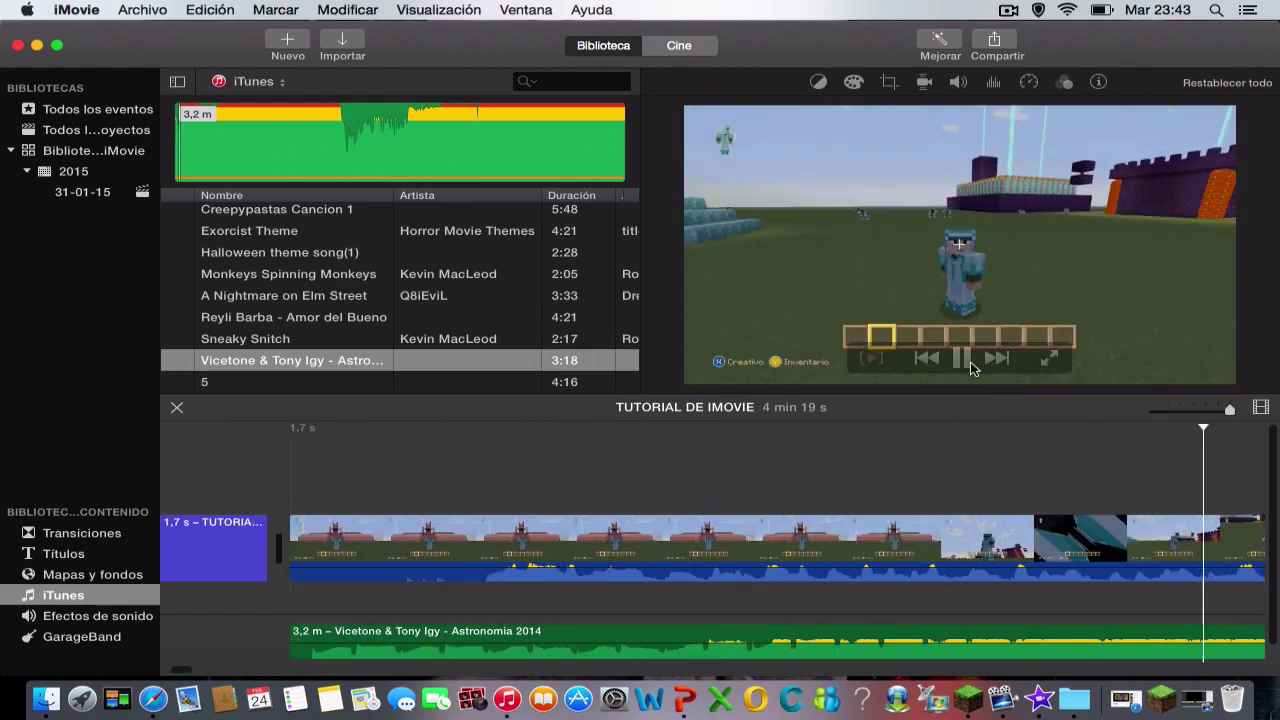
click(962, 360)
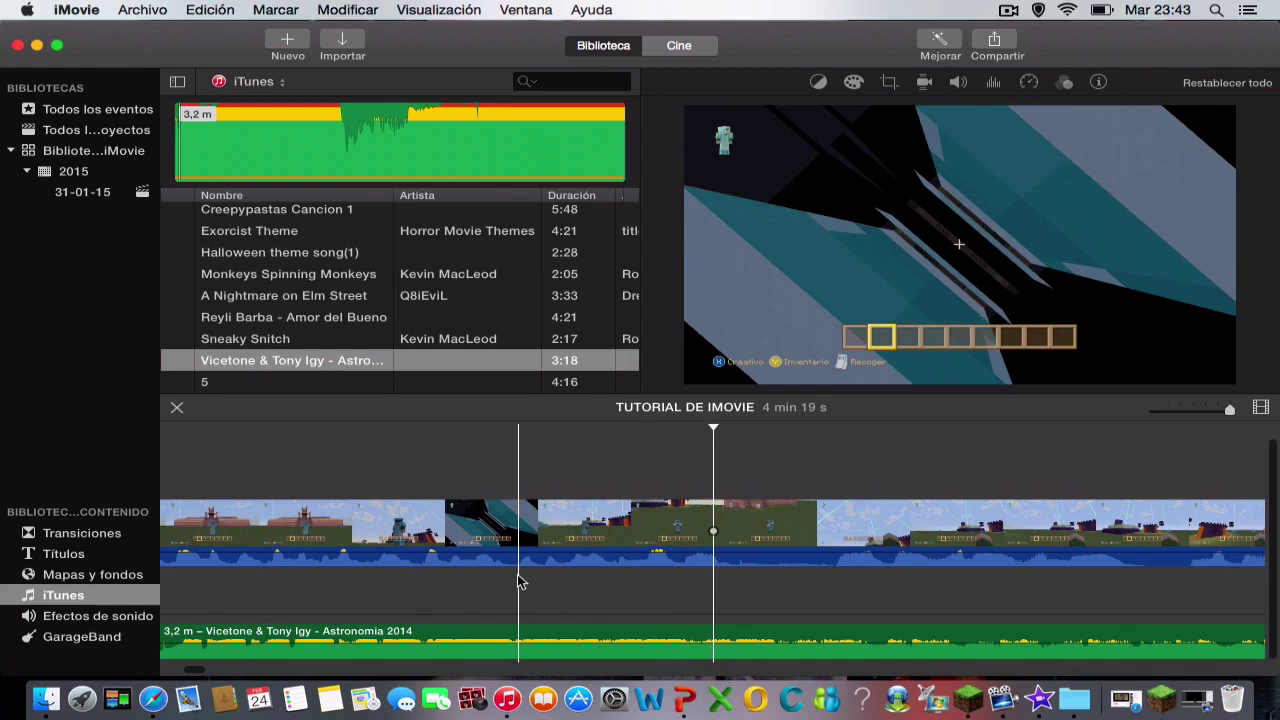
- Lower the volume of the Astronomia 2014 track and play the movie from the early part of the clip to check the sound
scroll(517, 580, left, 10)
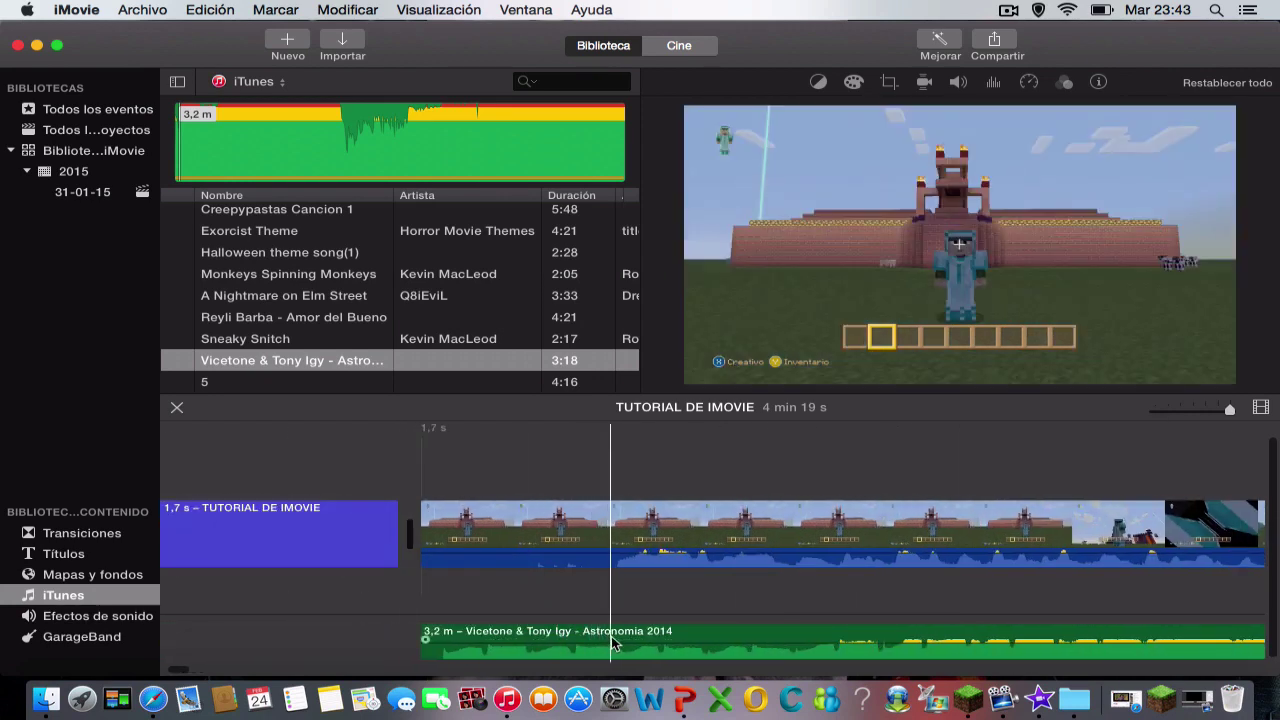
click(618, 648)
mouse_move(618, 649)
mouse_down()
mouse_move(637, 651)
mouse_move(621, 657)
mouse_up()
key(space)
click(646, 436)
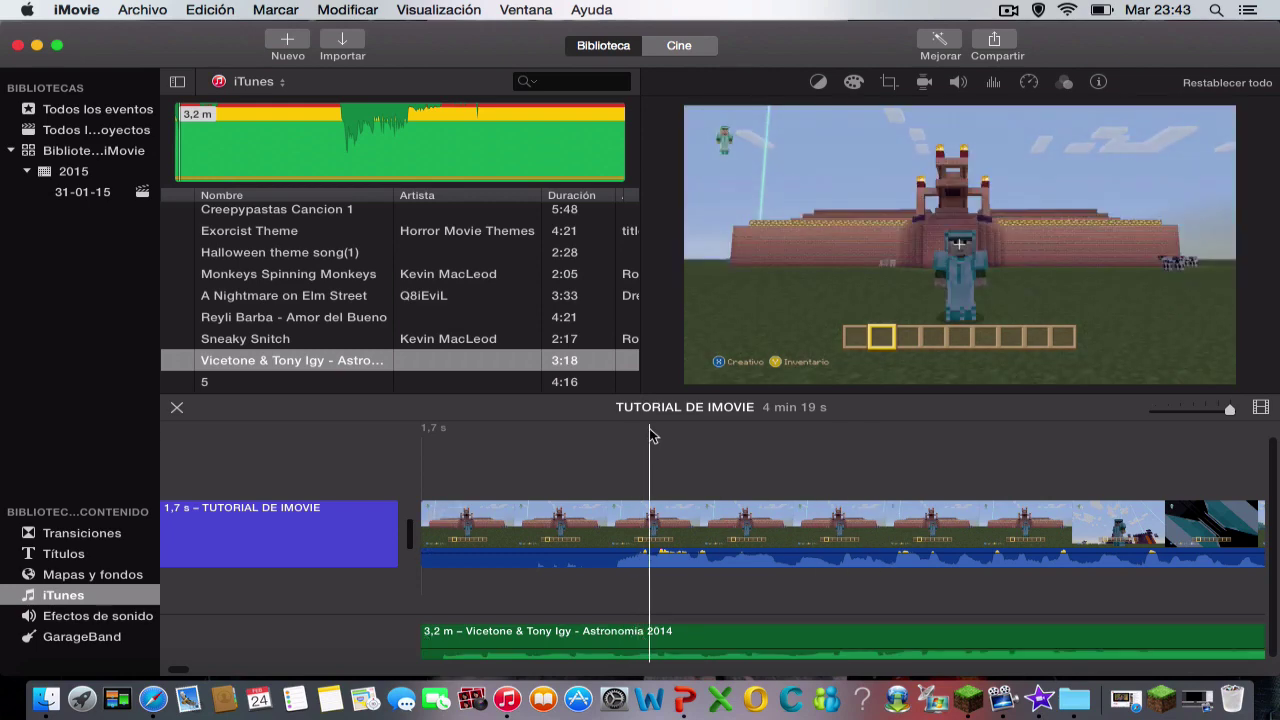
click(962, 366)
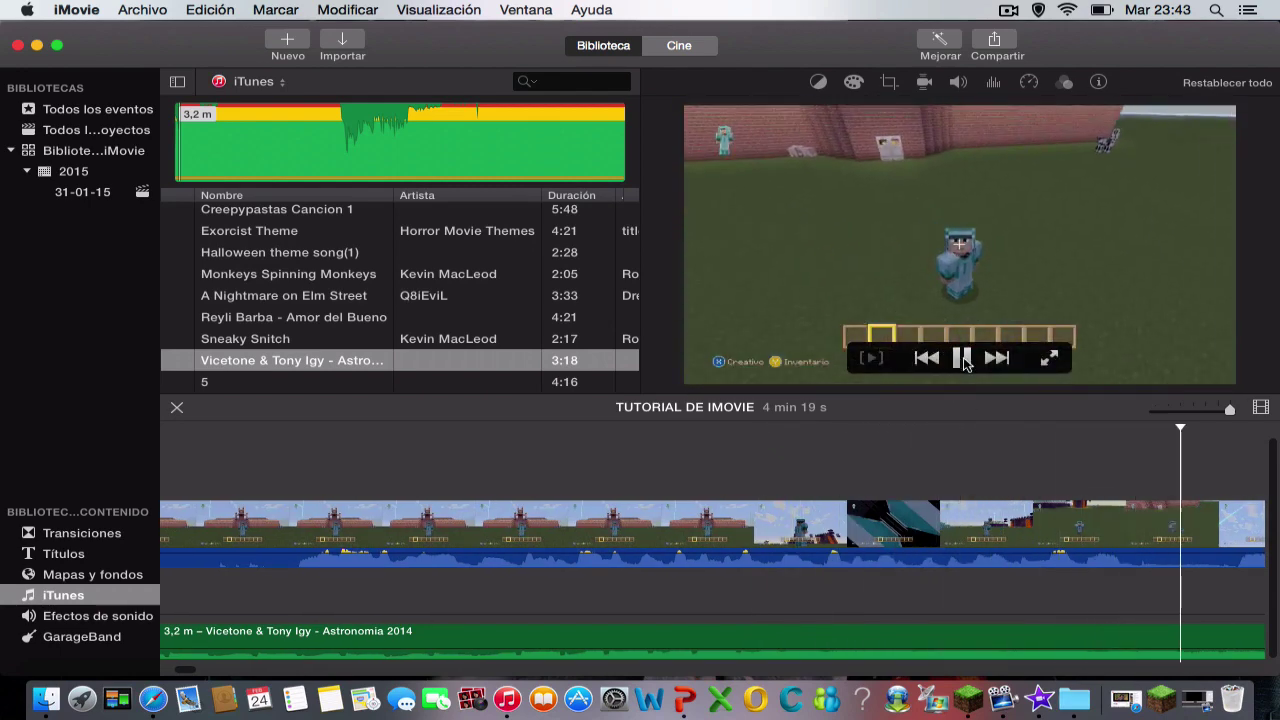
- Mark a short range in the Astronomia 2014 track and lower the track's volume further
drag(618, 640, 662, 640)
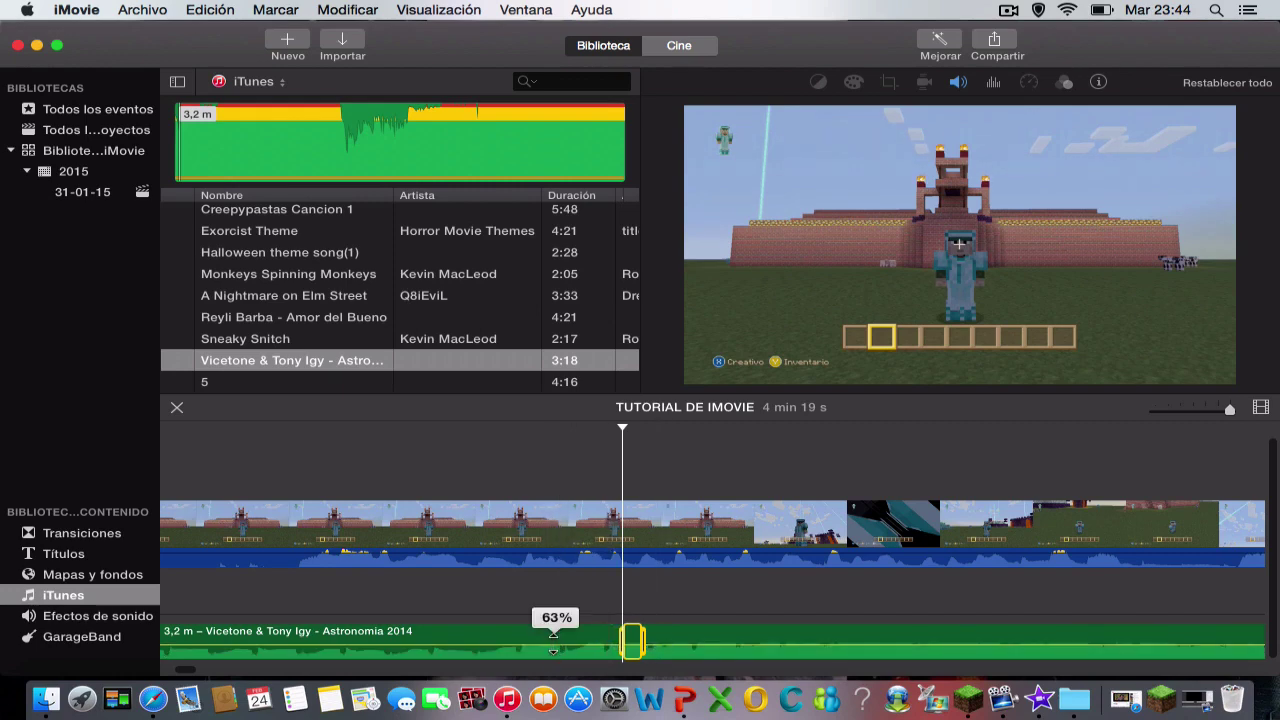
drag(553, 640, 553, 652)
scroll(405, 560, left, 5)
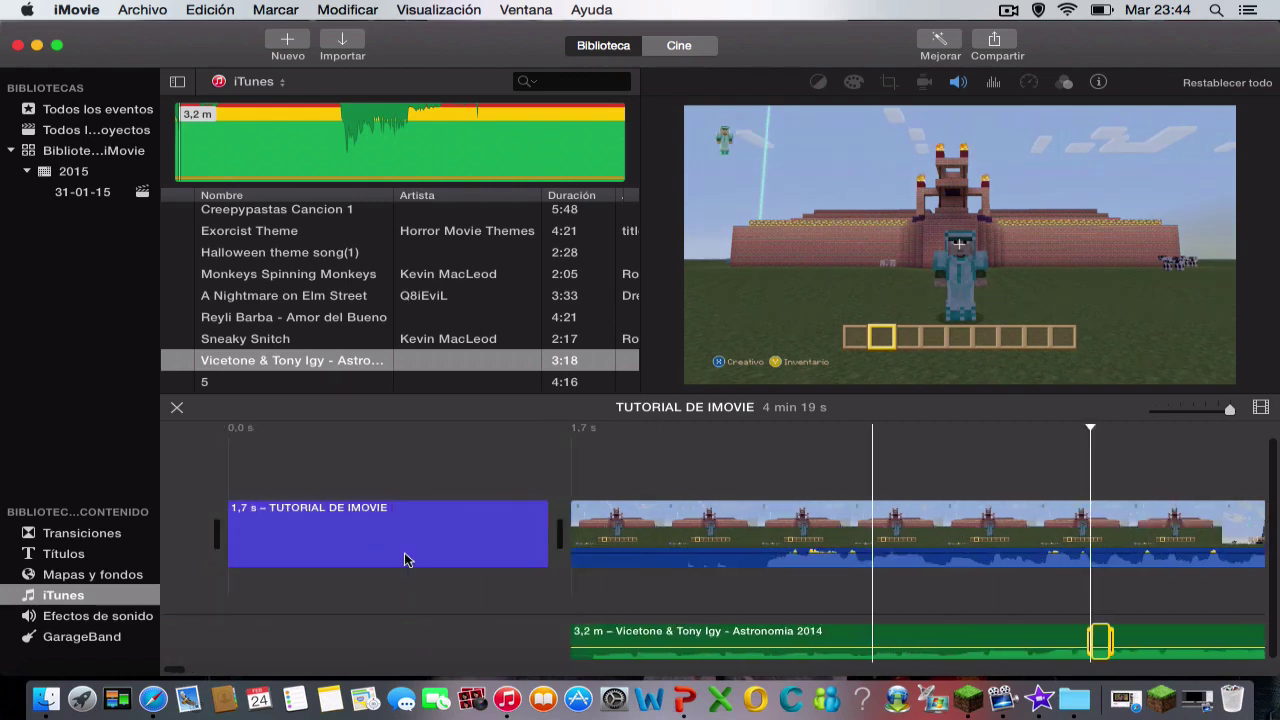
- Preview the sound effects Paso de coche de carreras, Pinball, Universidad, Barrido de ciencia ficción and Theremin de ciencia ficción
click(93, 620)
click(271, 252)
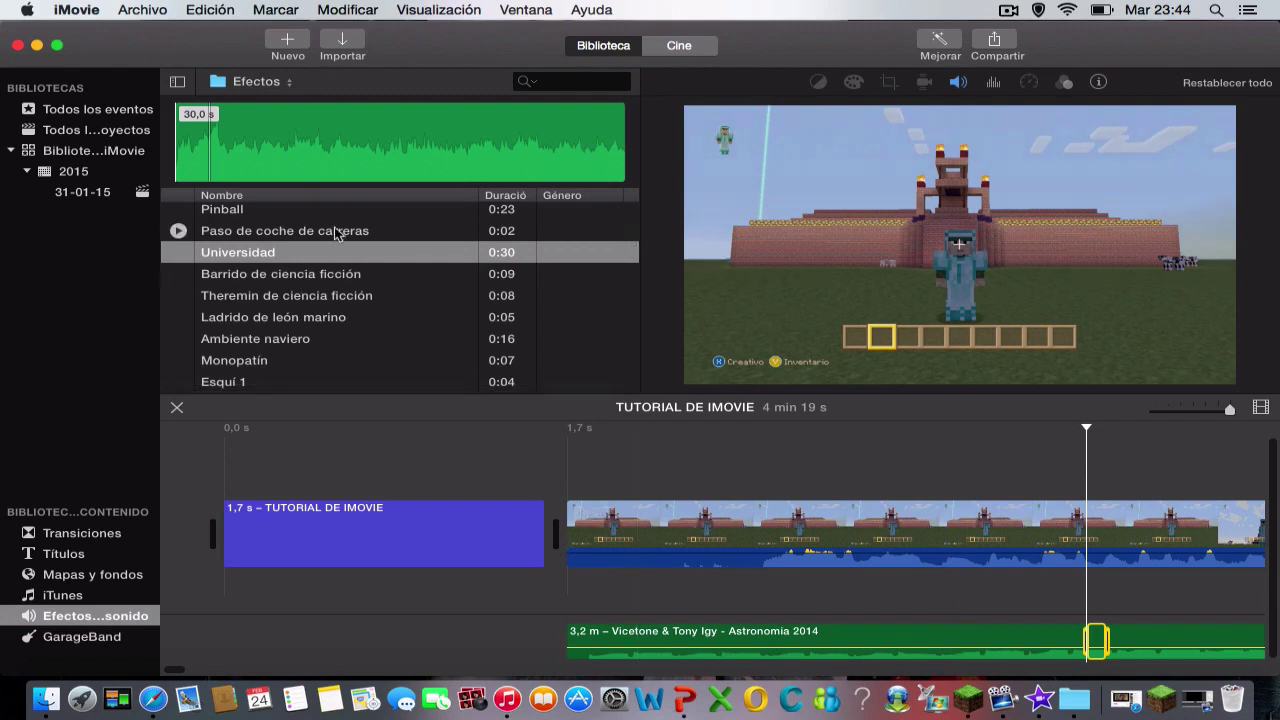
click(178, 231)
click(178, 210)
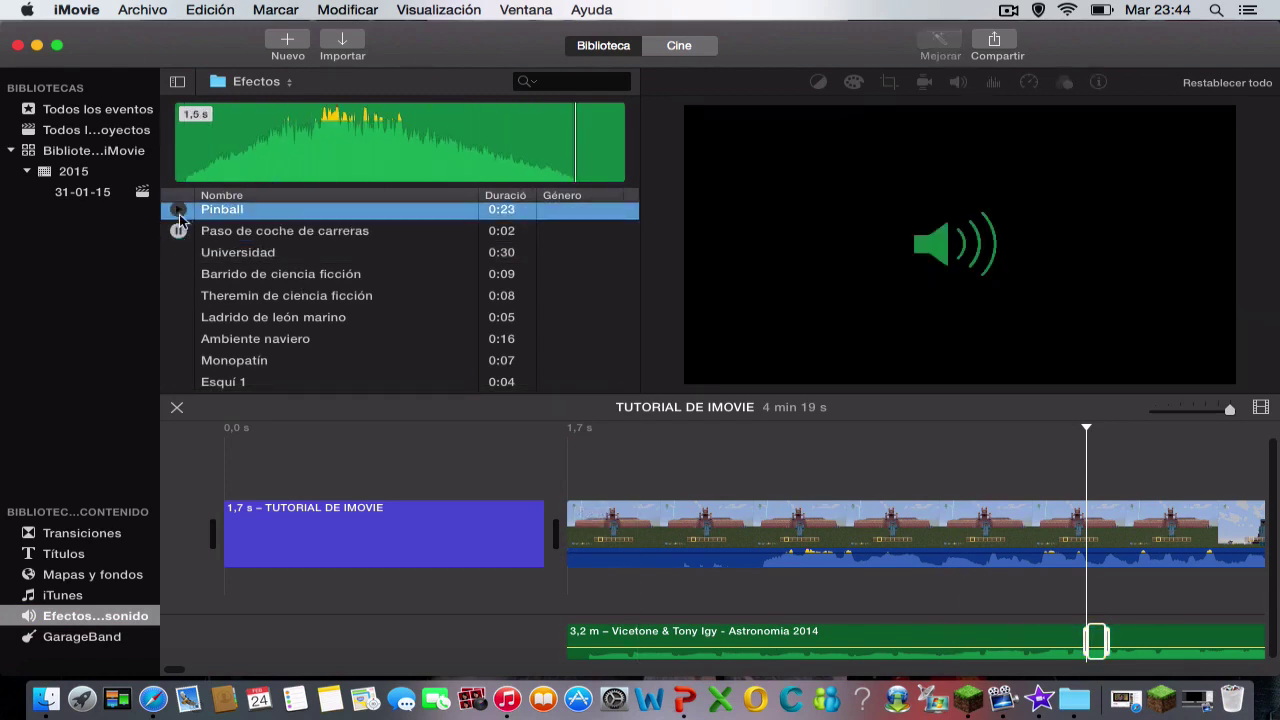
click(178, 256)
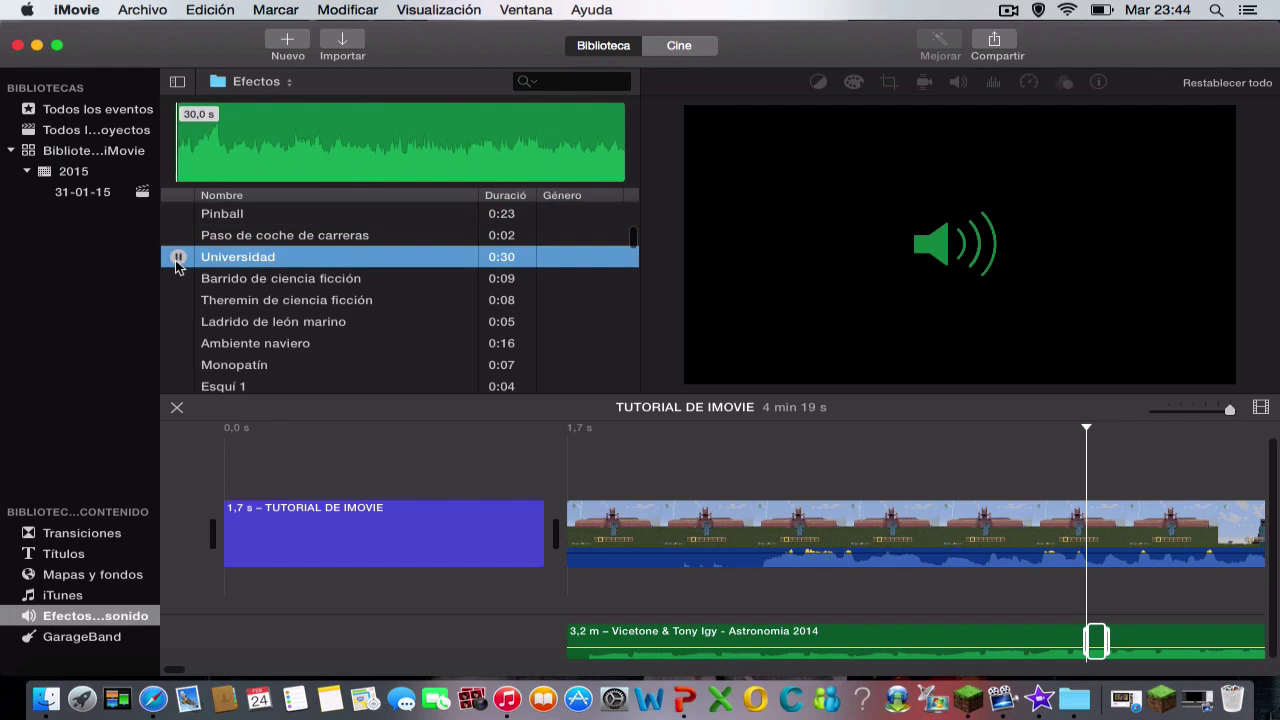
click(178, 279)
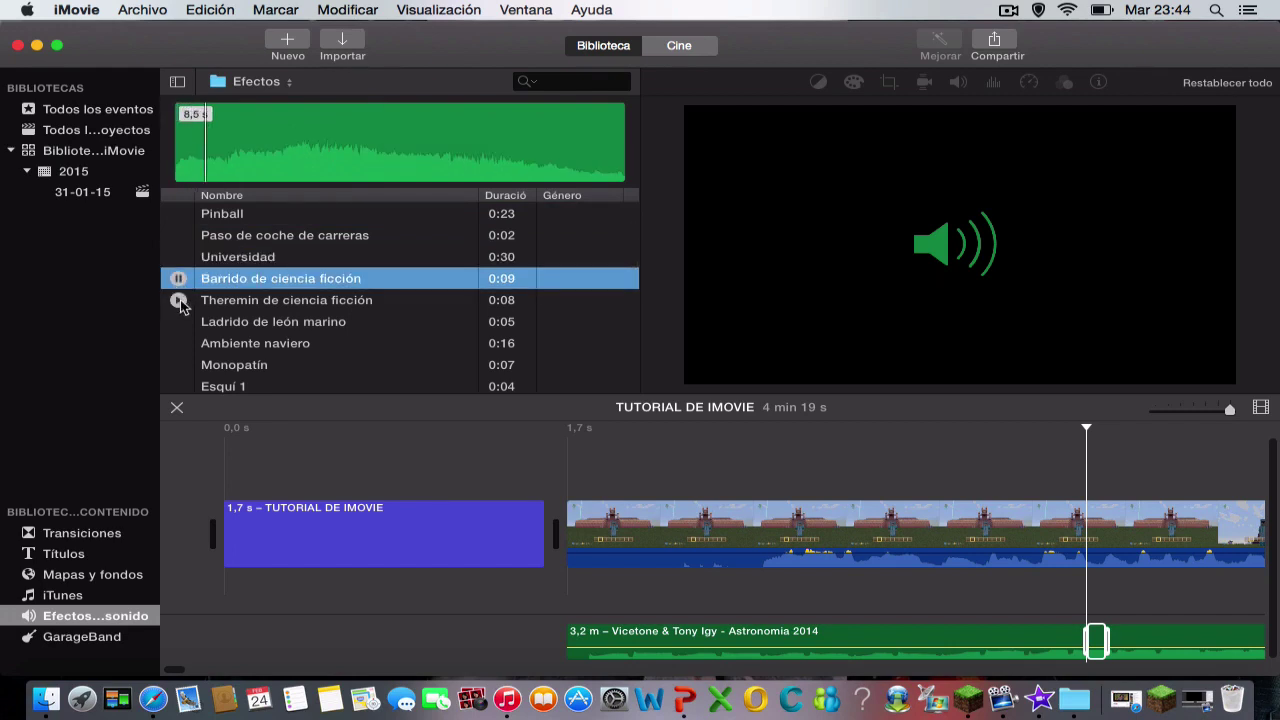
click(178, 297)
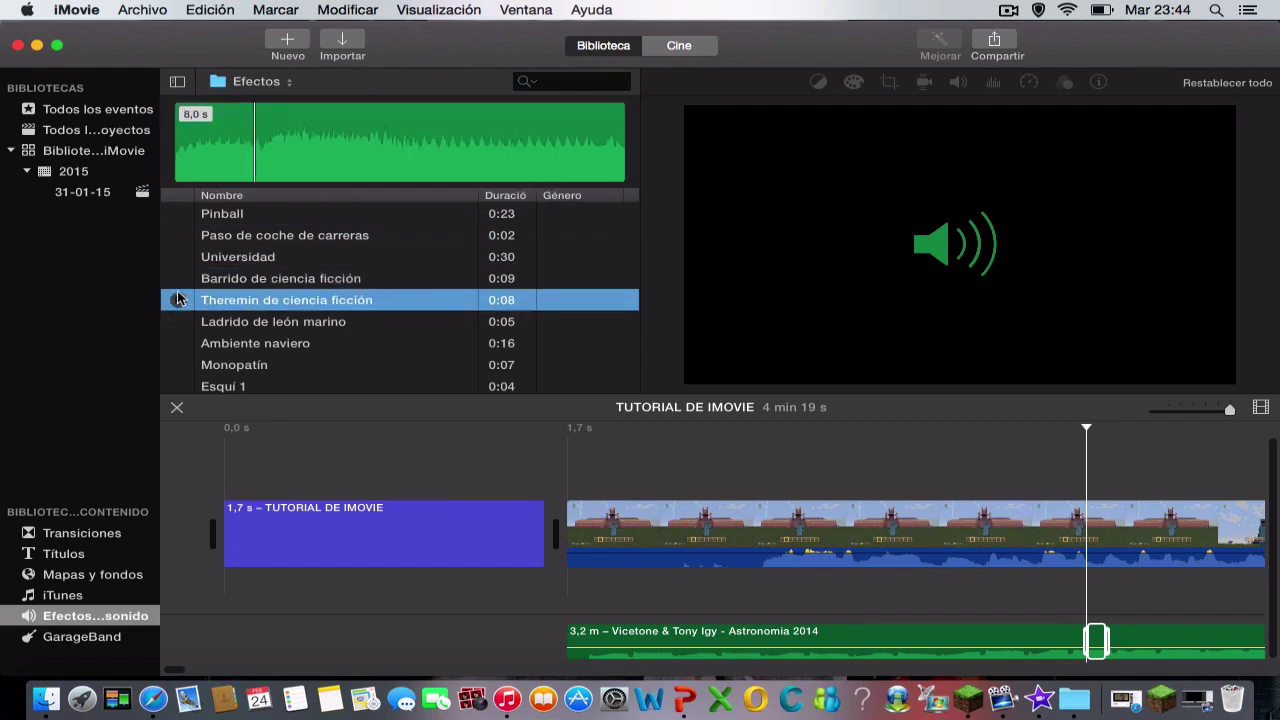
- Examine the GarageBand, titles and transitions collections, looking through the whole range of available transitions
click(60, 640)
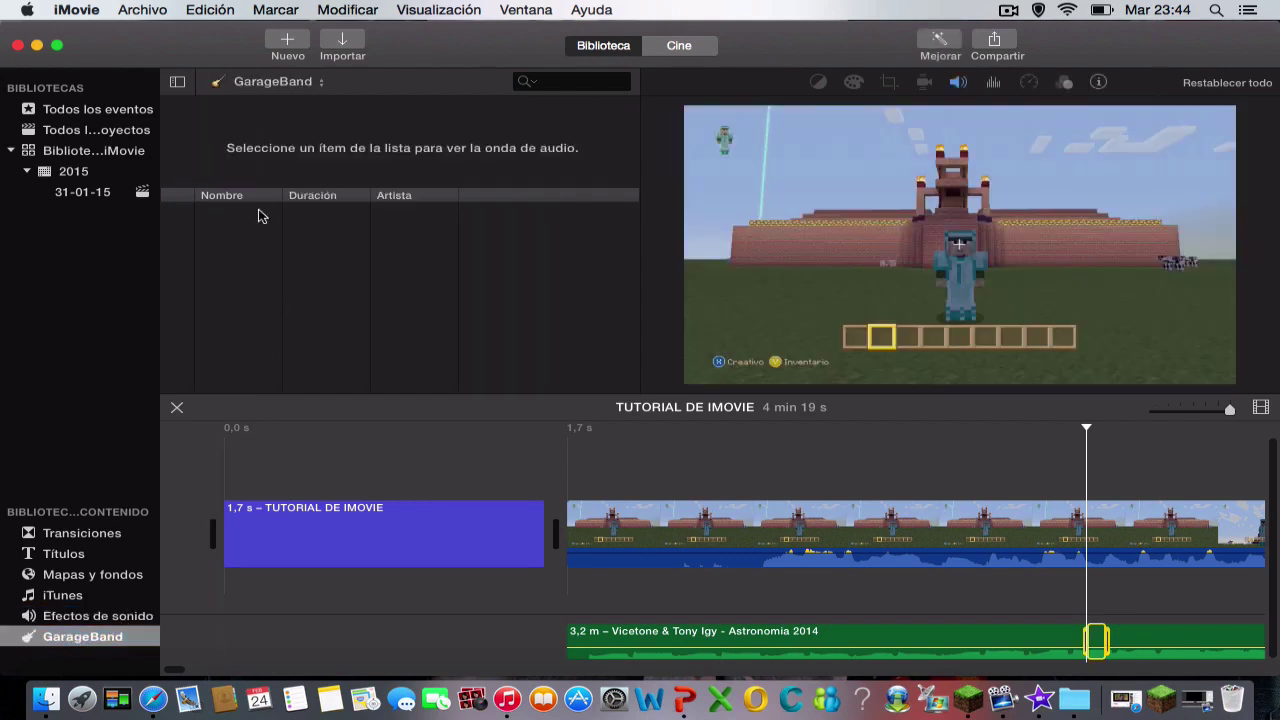
click(107, 538)
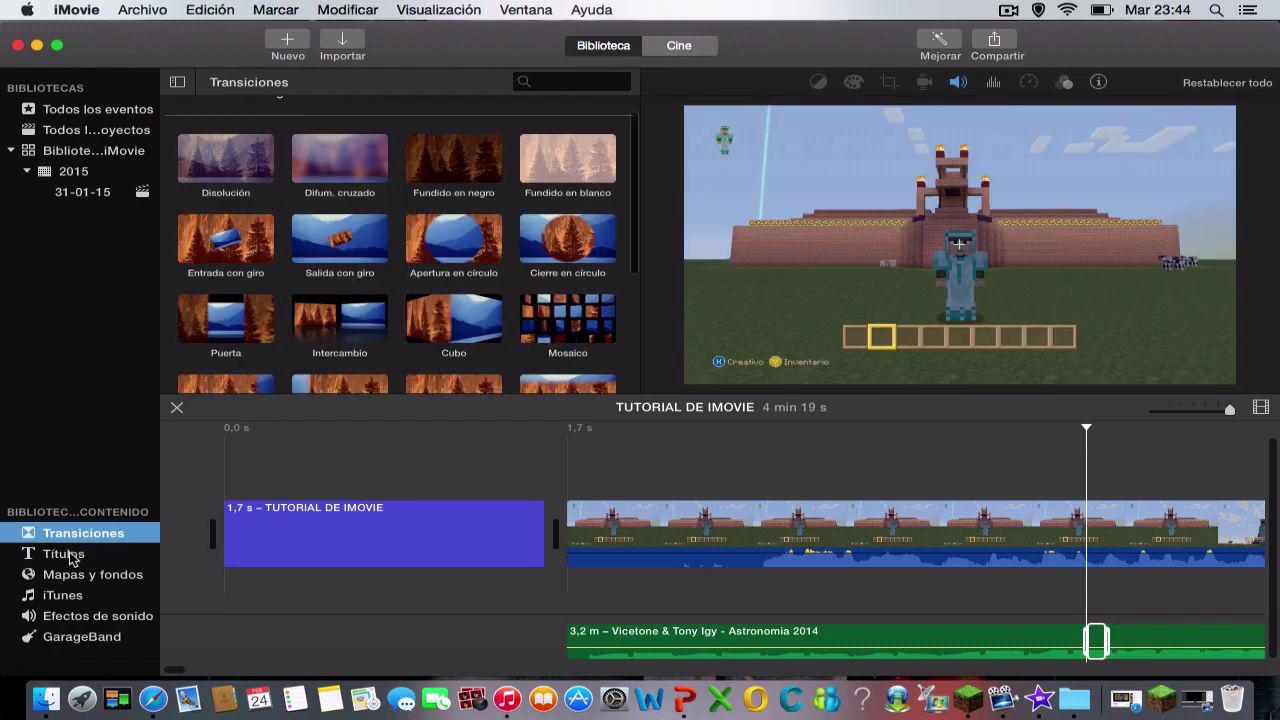
click(76, 555)
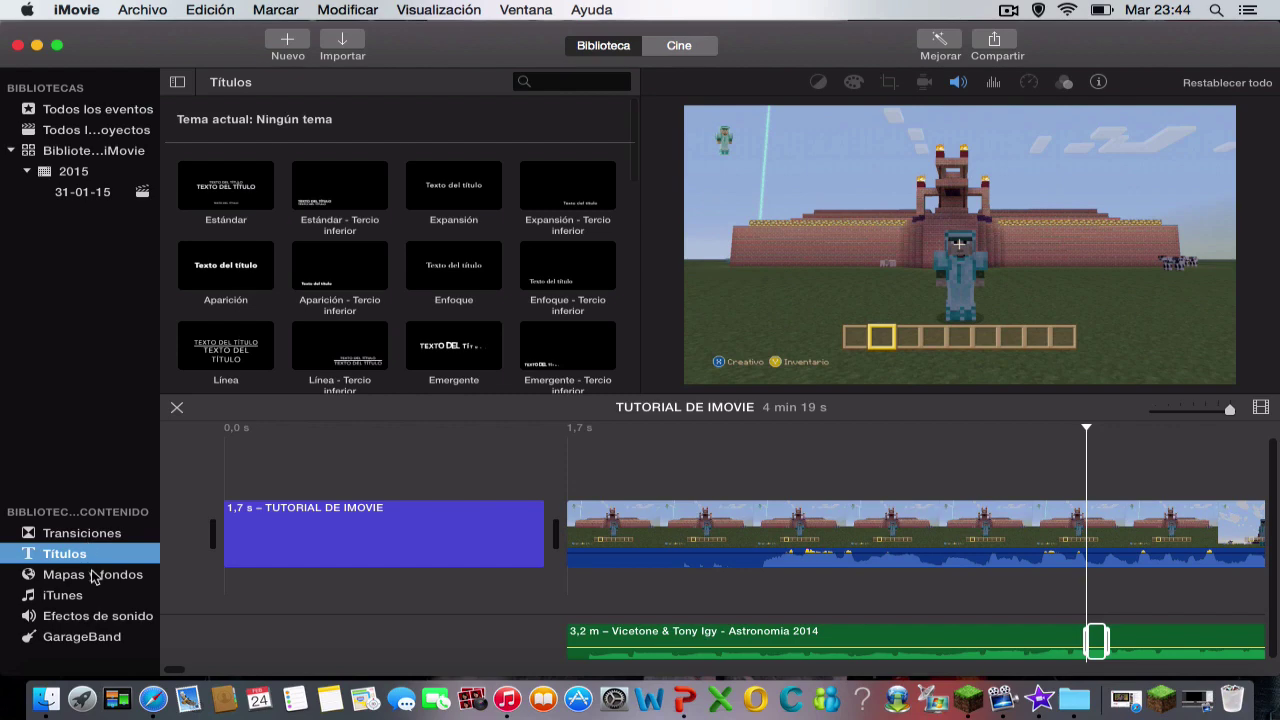
click(77, 535)
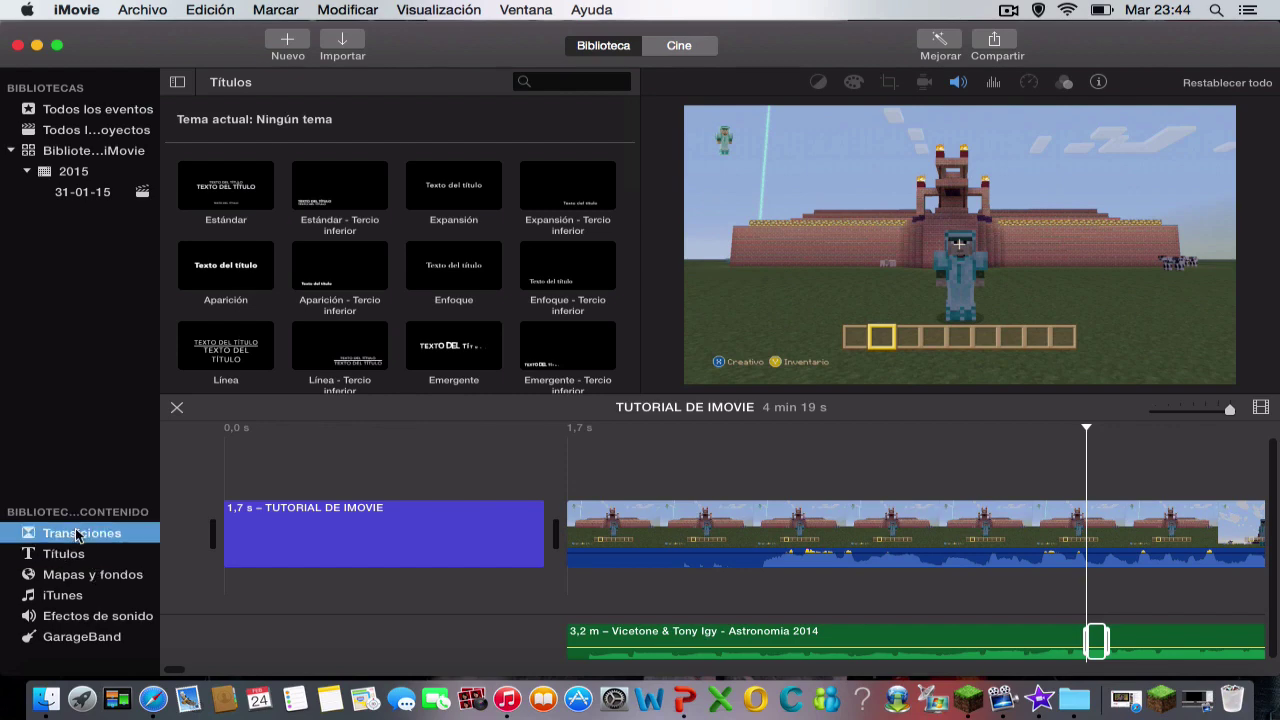
click(430, 238)
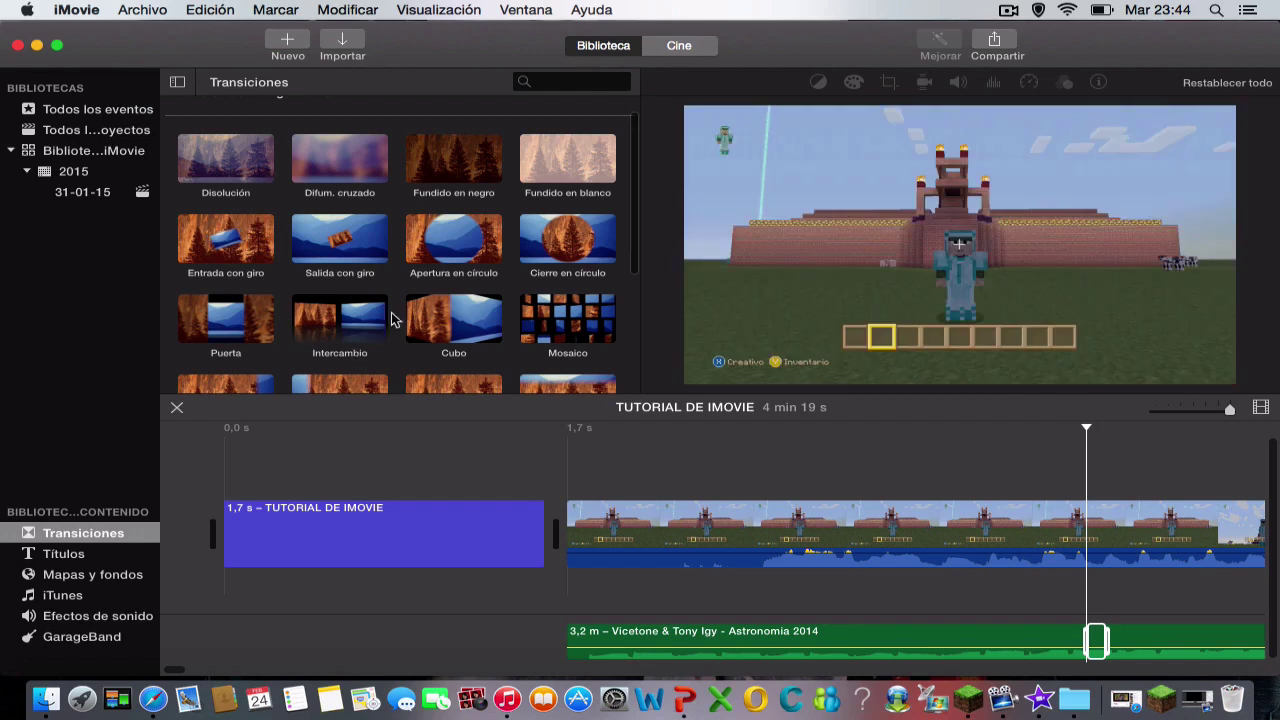
scroll(474, 337, down, 5)
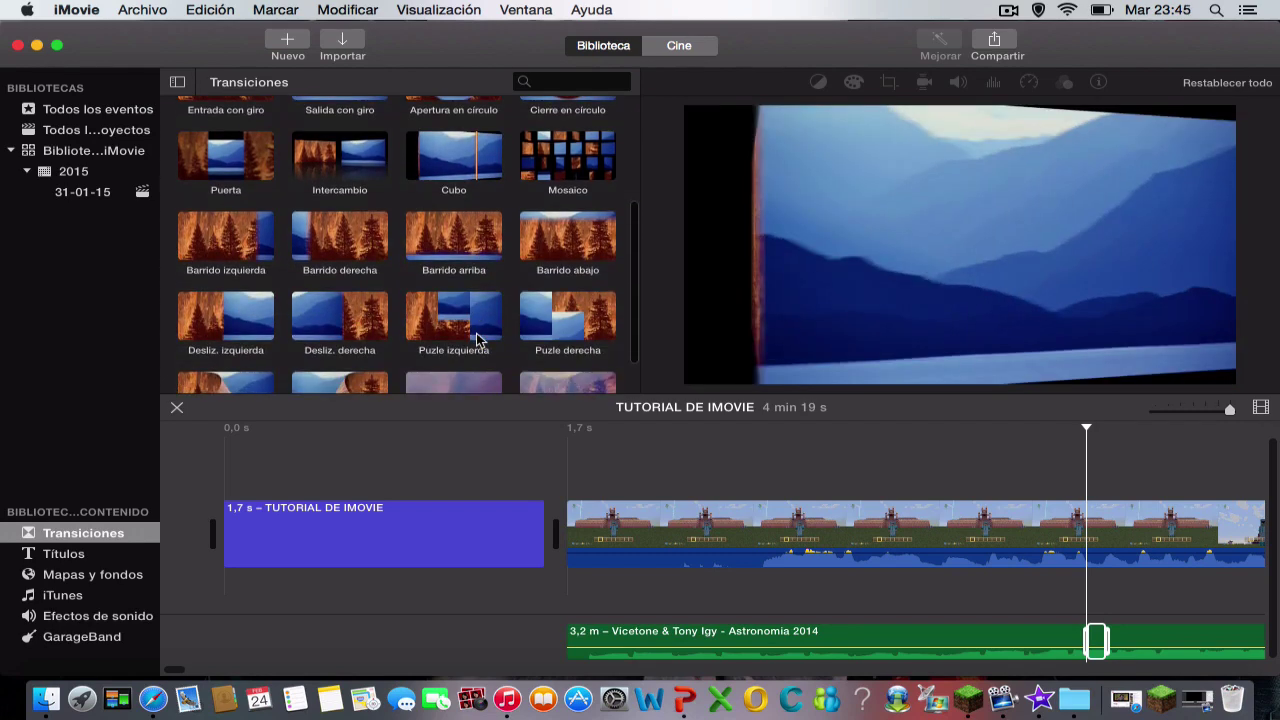
scroll(476, 340, down, 3)
scroll(476, 340, up, 4)
scroll(476, 340, up, 5)
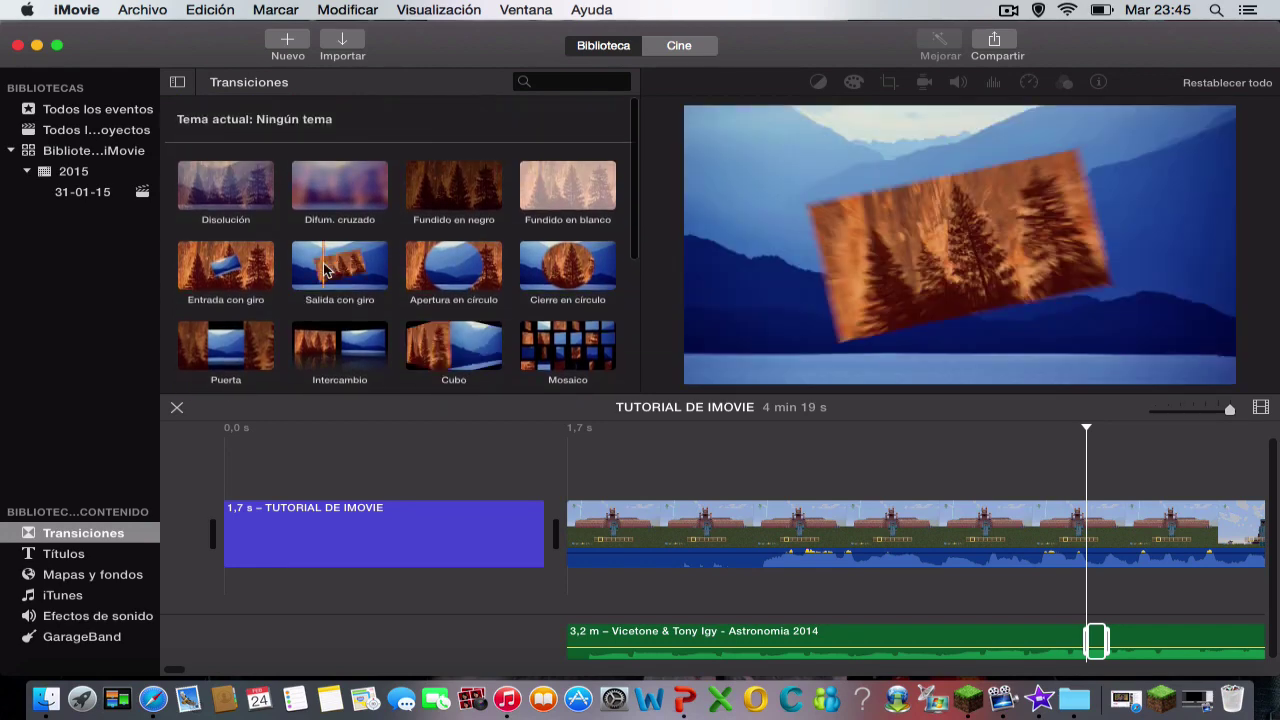
- Insert the Cubo transition between the TUTORIAL DE IMOVIE title and the video clip, and play the movie to check it
scroll(326, 270, down, 1)
click(476, 340)
drag(476, 340, 405, 520)
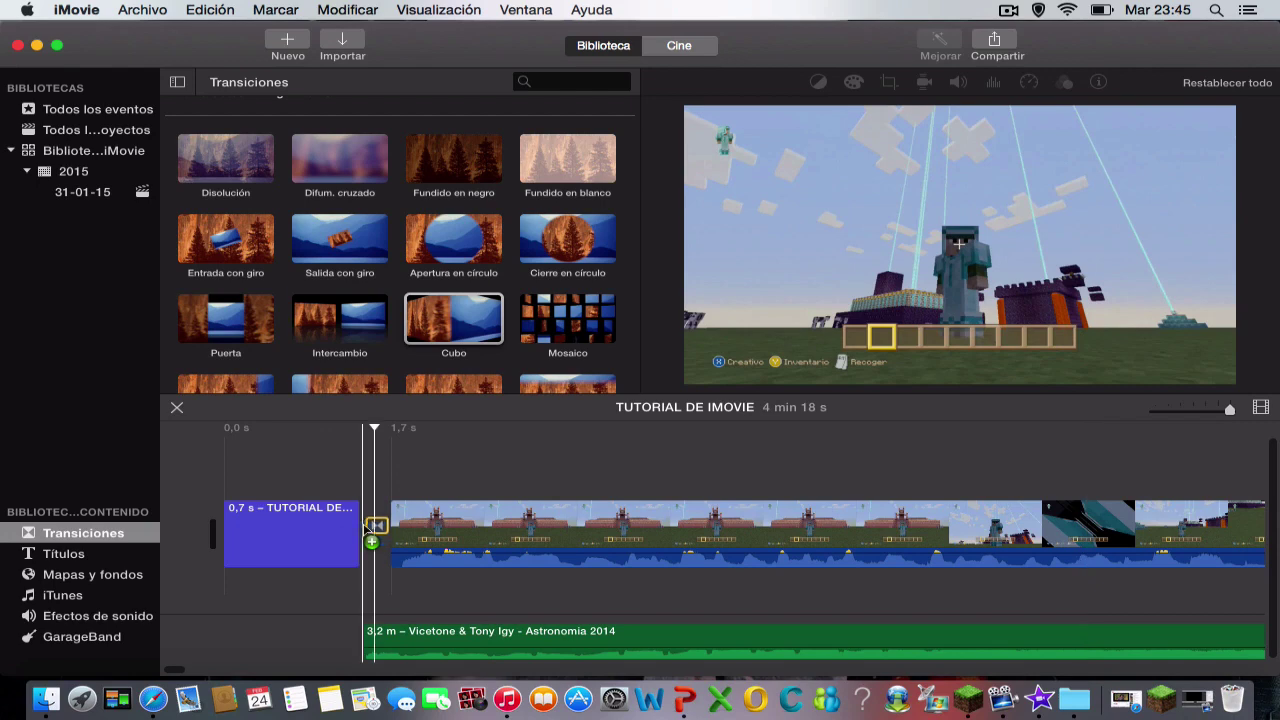
drag(365, 530, 366, 526)
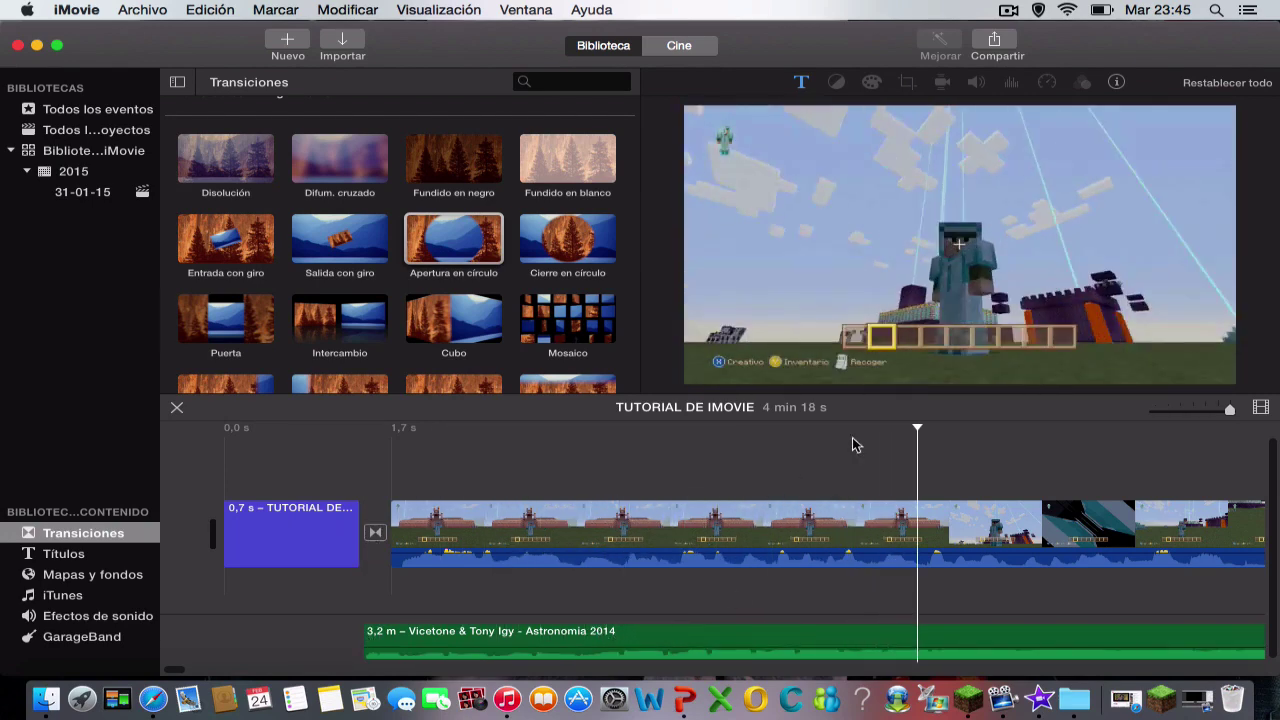
mouse_move(934, 382)
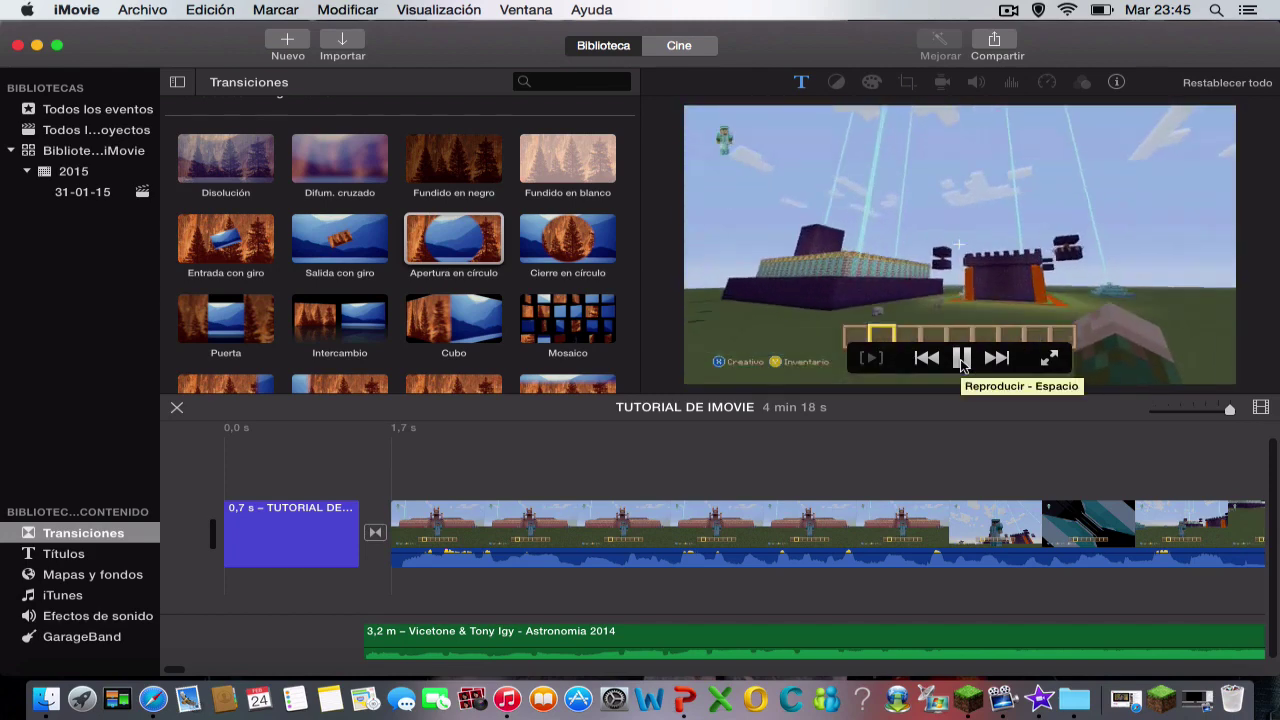
click(961, 358)
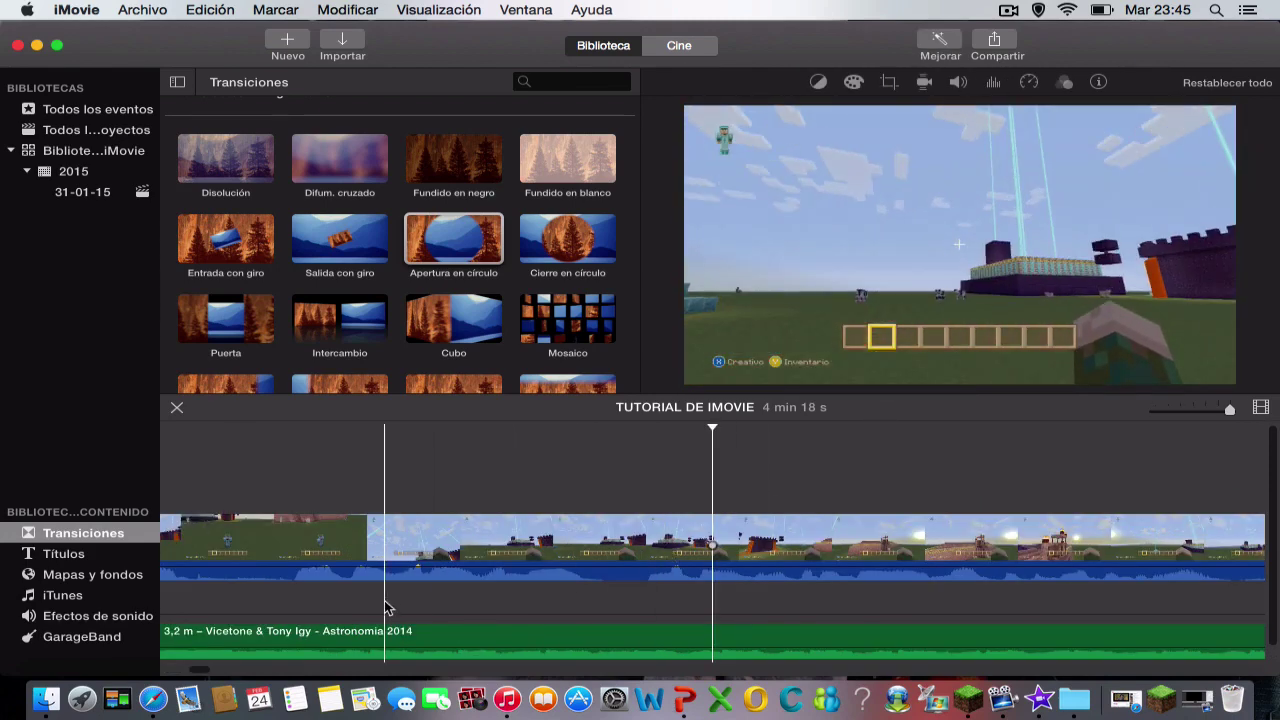
- Trim the start of the Astronomia 2014 track to line up with the beginning of the video clip after the transition
scroll(385, 600, left, 10)
scroll(385, 607, left, 10)
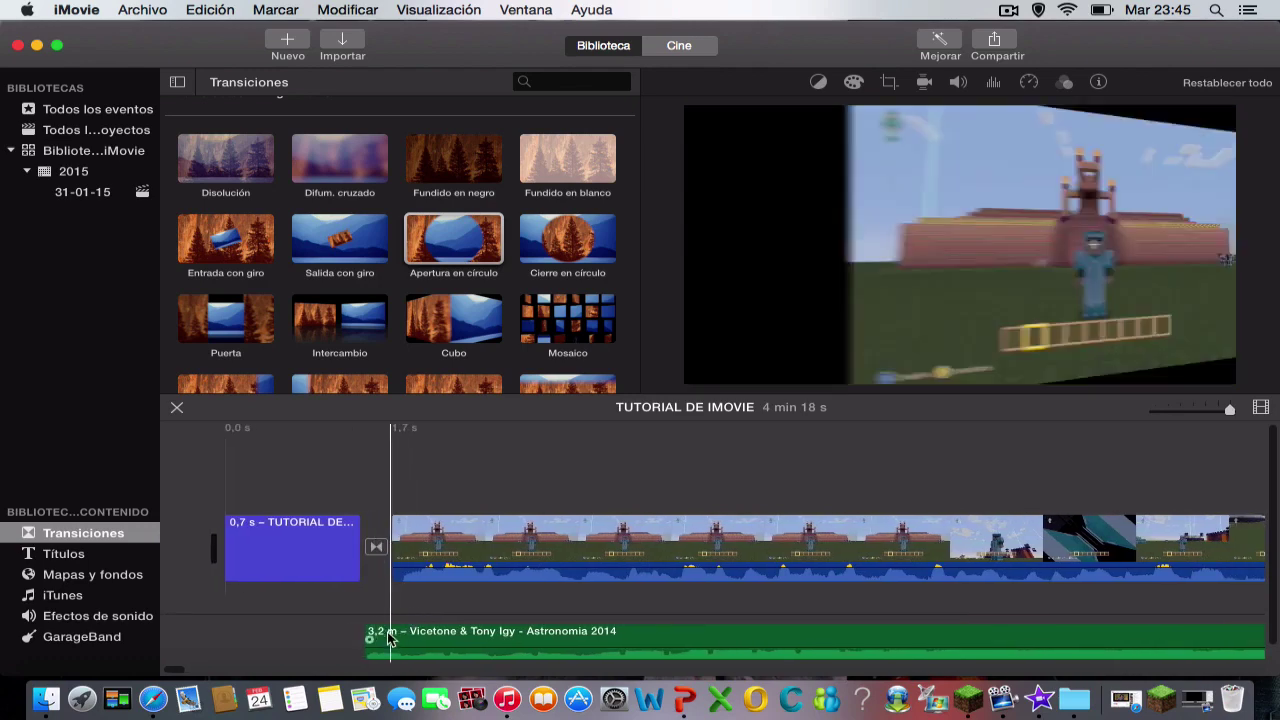
drag(367, 633, 396, 637)
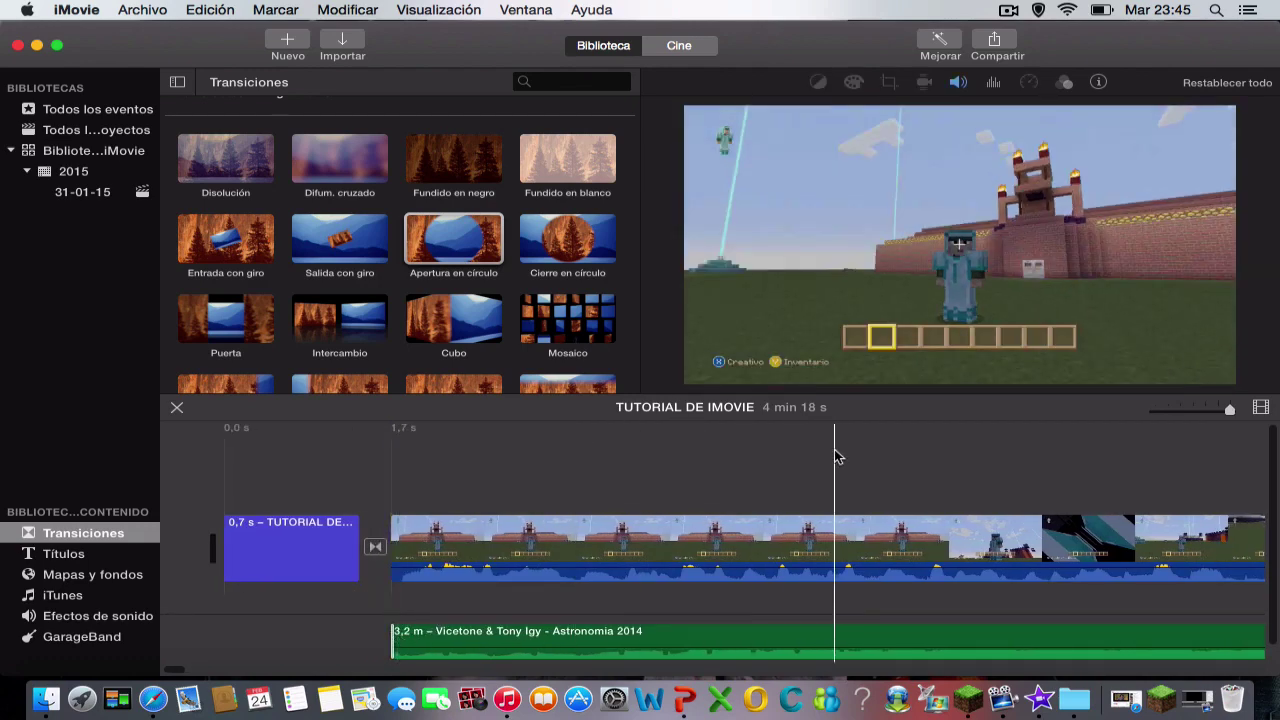
- Try to extend the end of the video clip, and raise the clip's audio volume to 126%
scroll(834, 449, right, 10)
scroll(834, 456, right, 15)
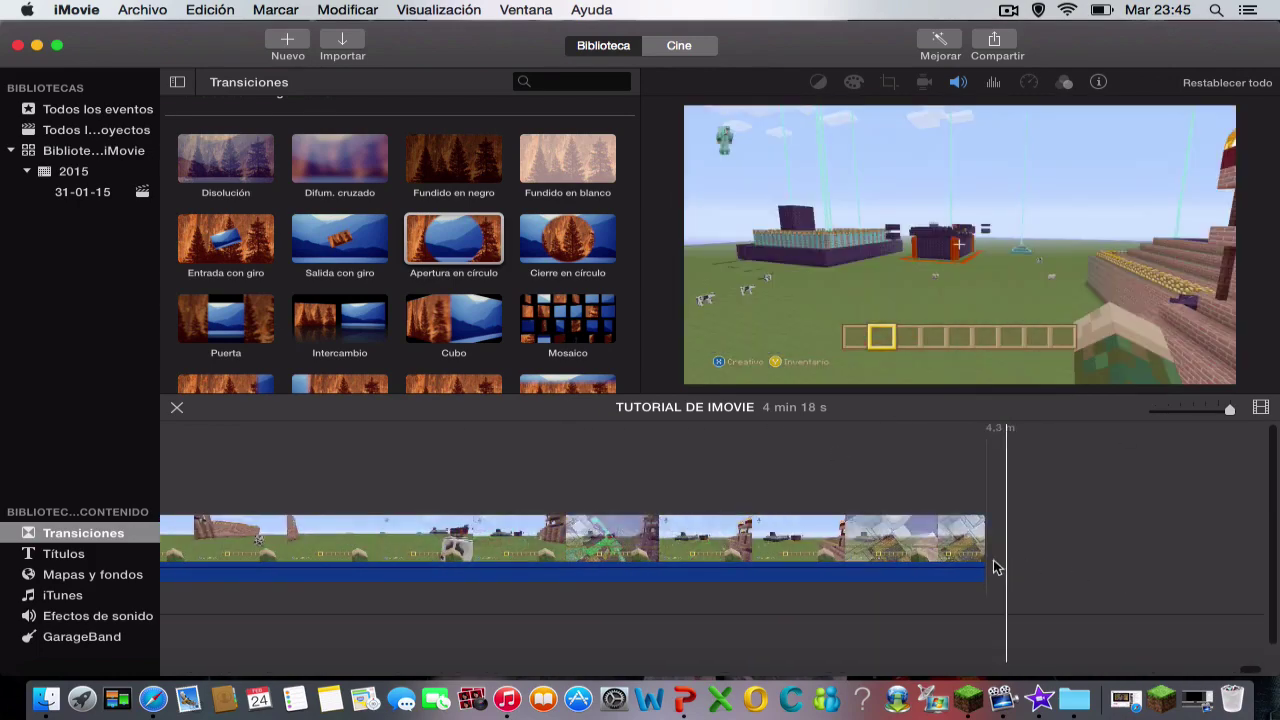
drag(984, 549, 1083, 531)
drag(833, 572, 834, 568)
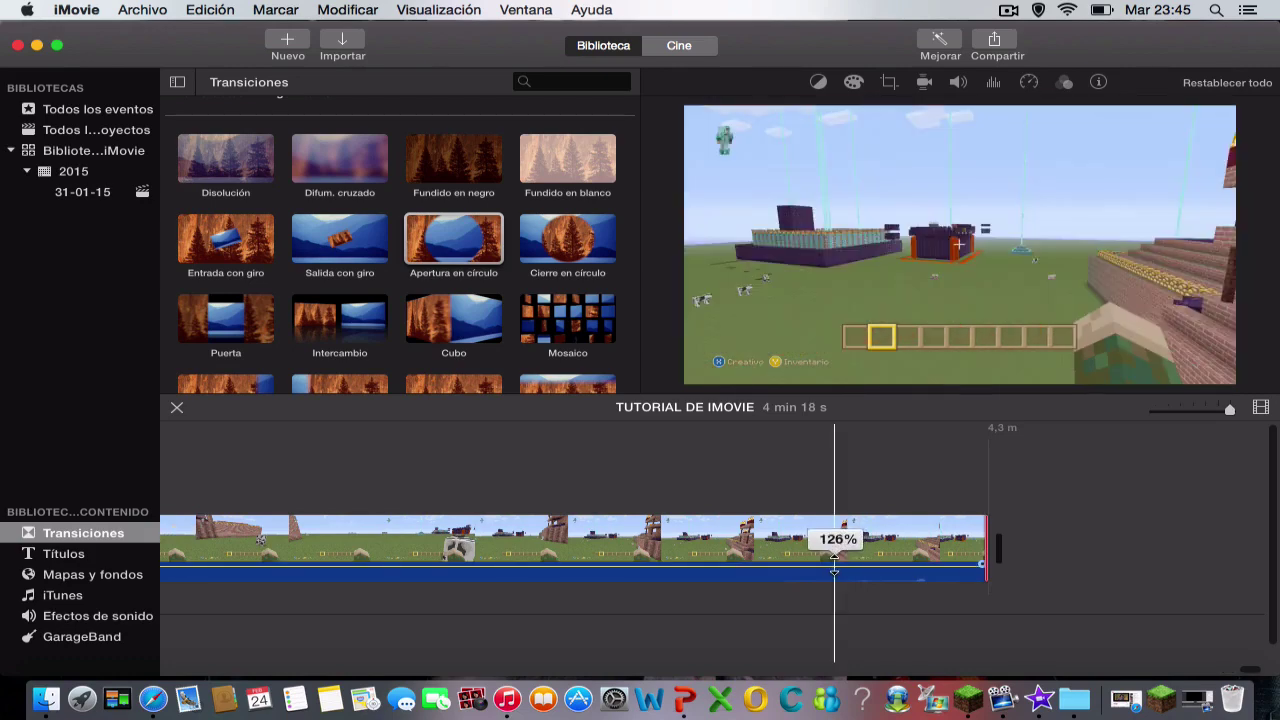
- Play the video clip near its end and from an earlier point to check the raised audio
click(760, 463)
mouse_move(978, 372)
click(787, 545)
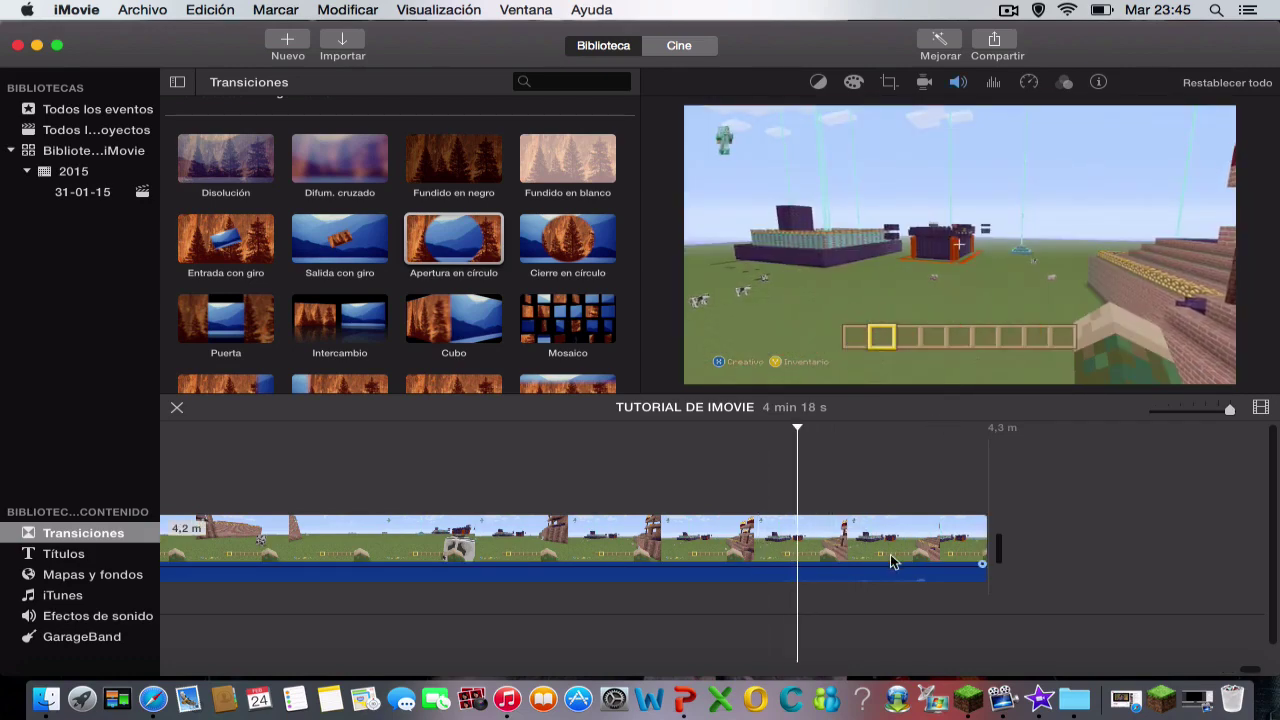
key(super+equal)
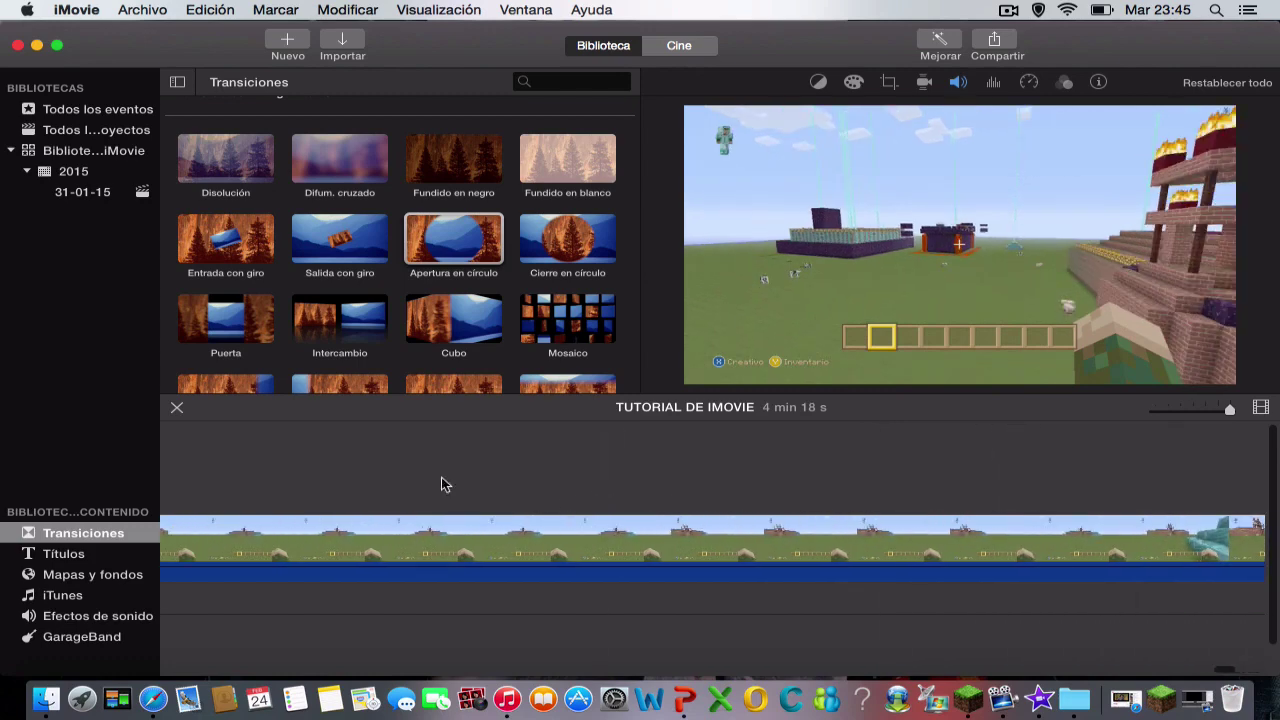
click(370, 458)
click(958, 358)
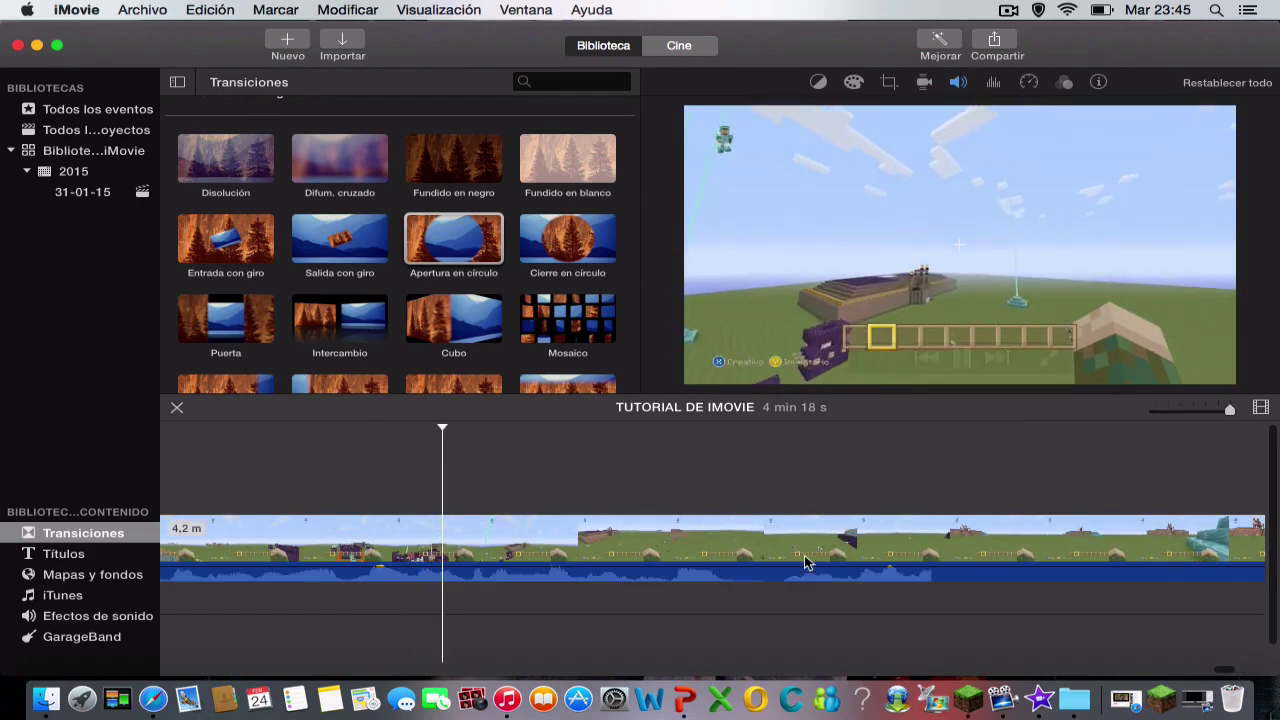
- Lower the video clip's audio volume and play a section of the clip to check the sound level
click(814, 569)
drag(814, 569, 798, 578)
click(617, 453)
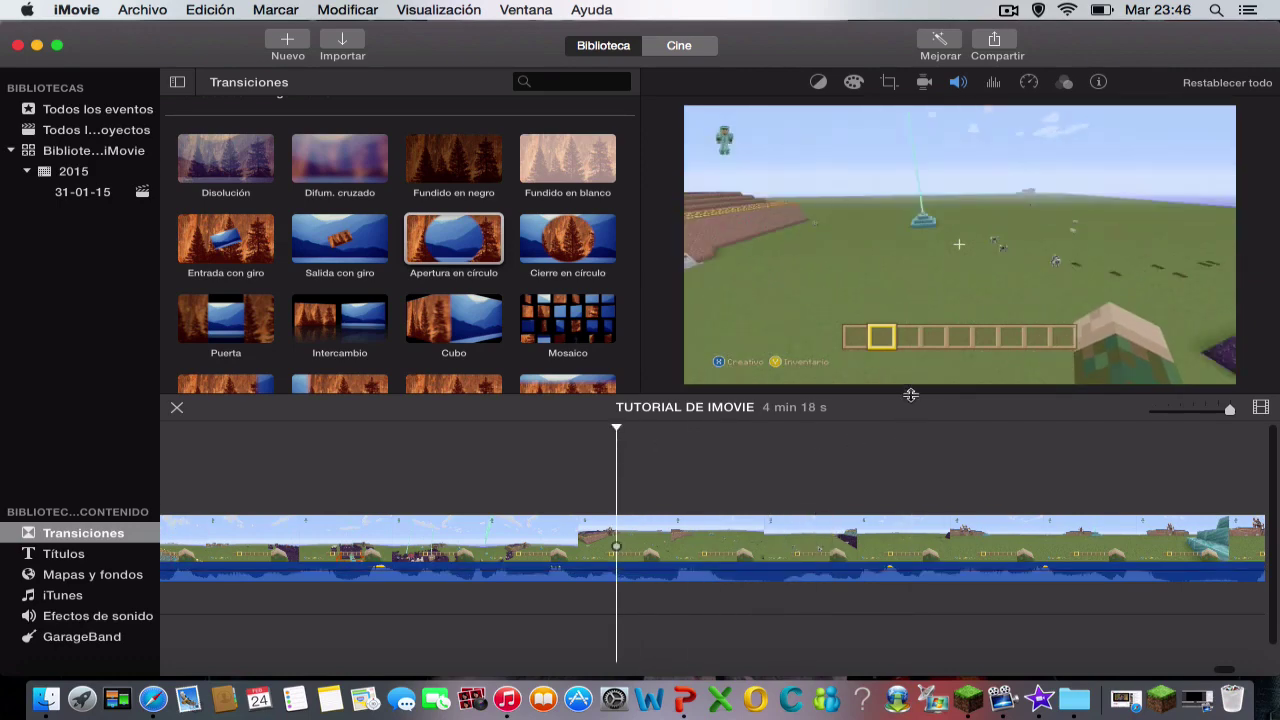
mouse_move(958, 370)
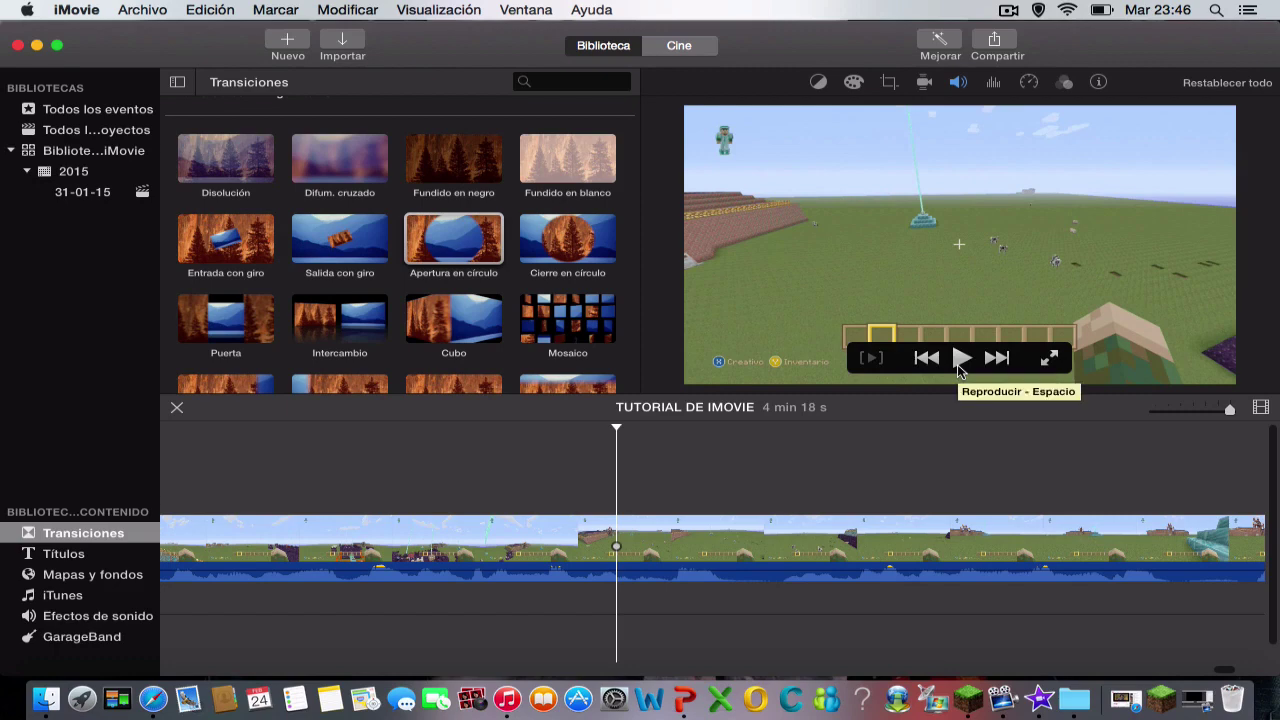
click(960, 360)
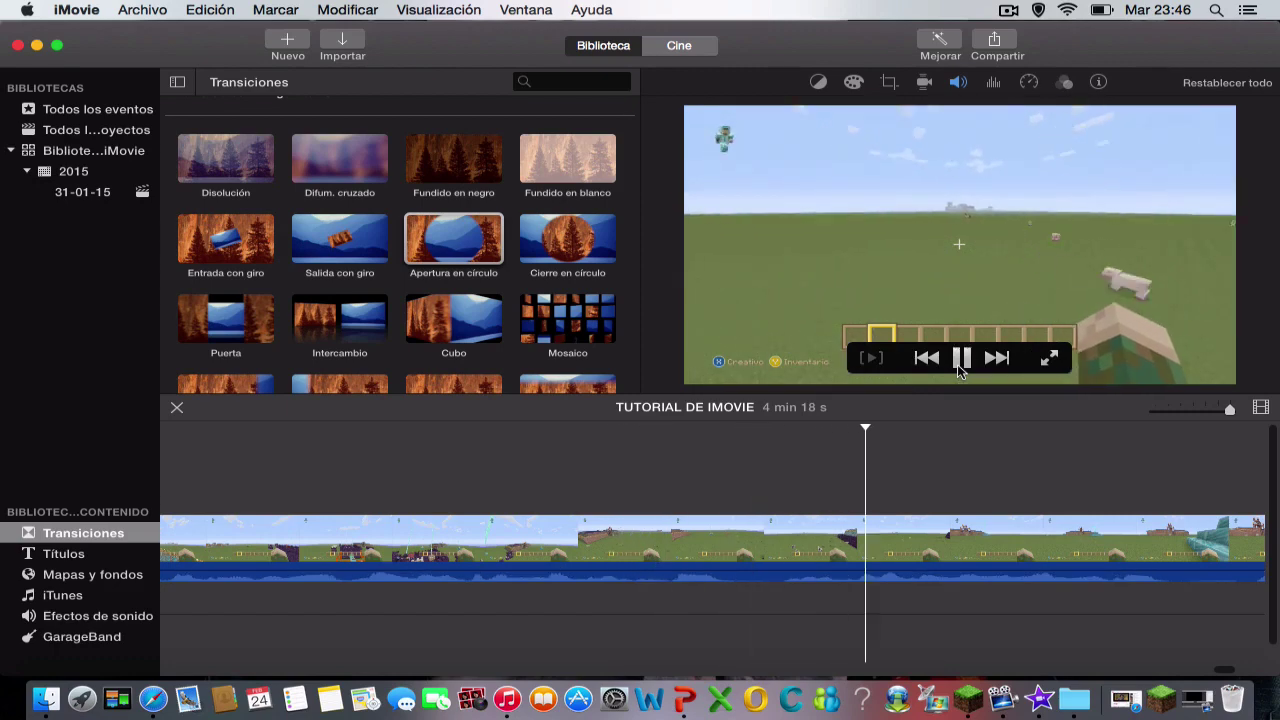
click(960, 362)
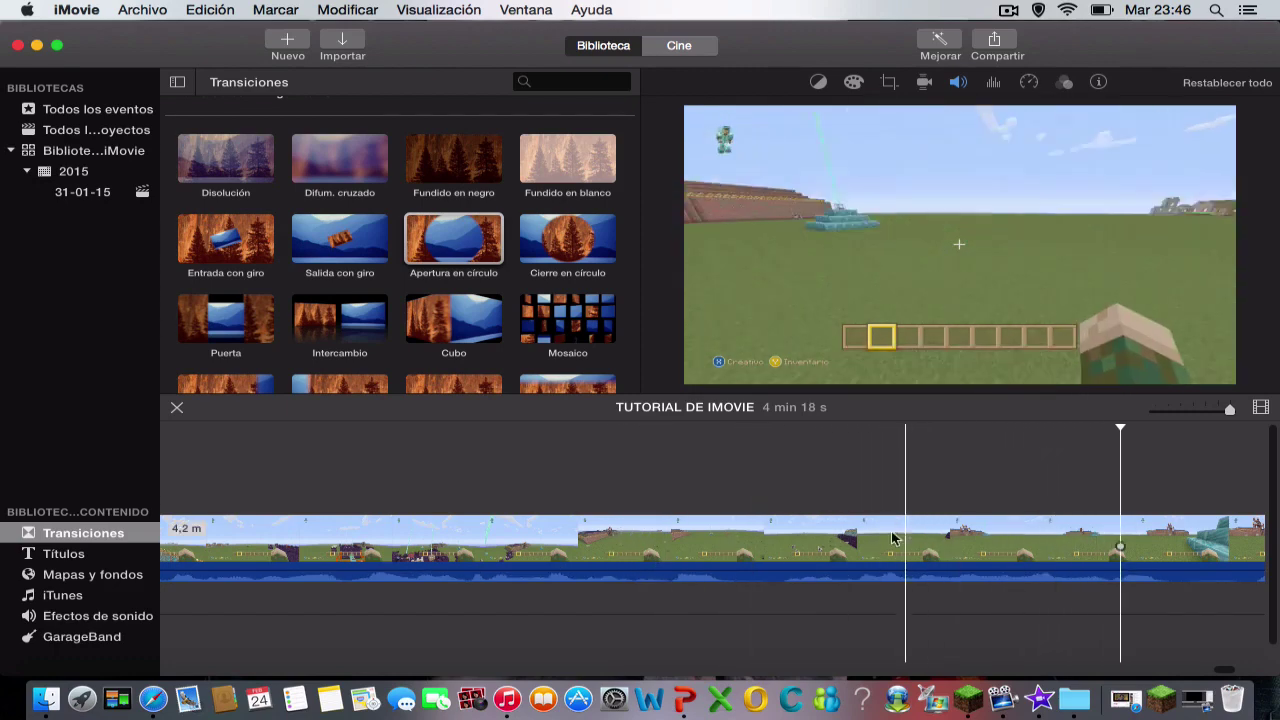
- Raise the video clip's audio volume again, play the movie briefly, and review the clip and music track along the timeline
drag(876, 572, 876, 560)
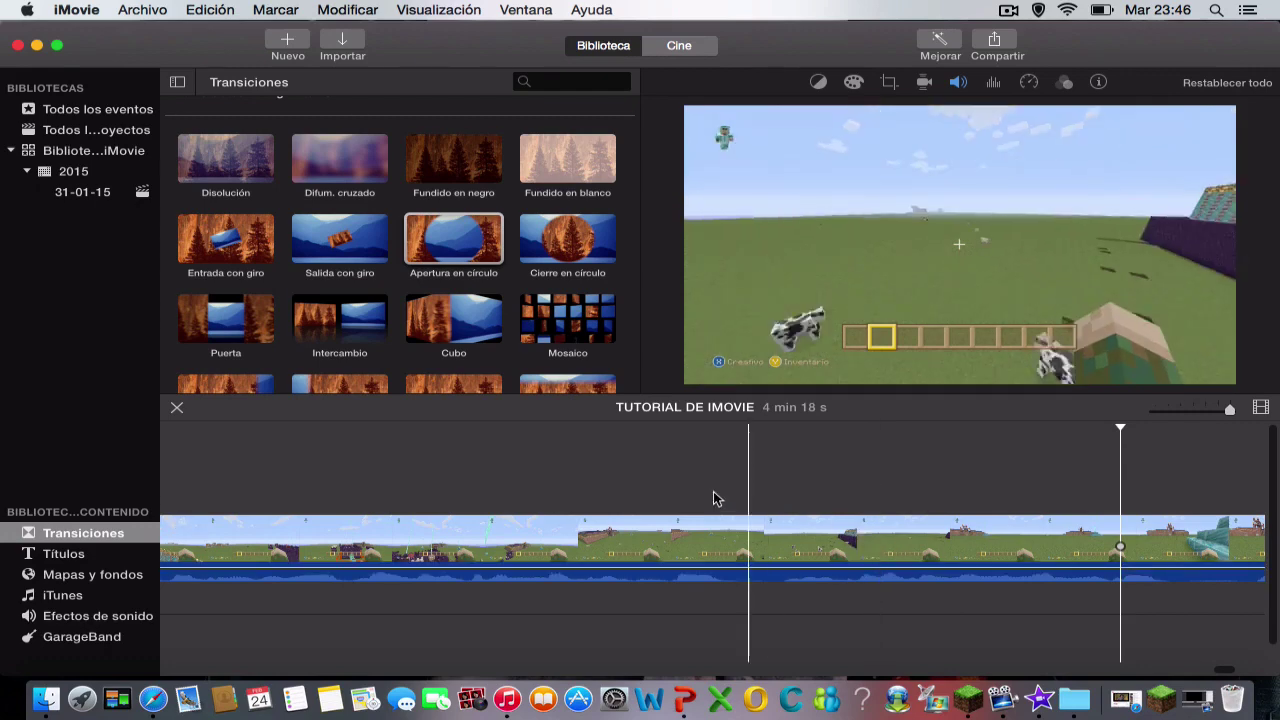
click(960, 359)
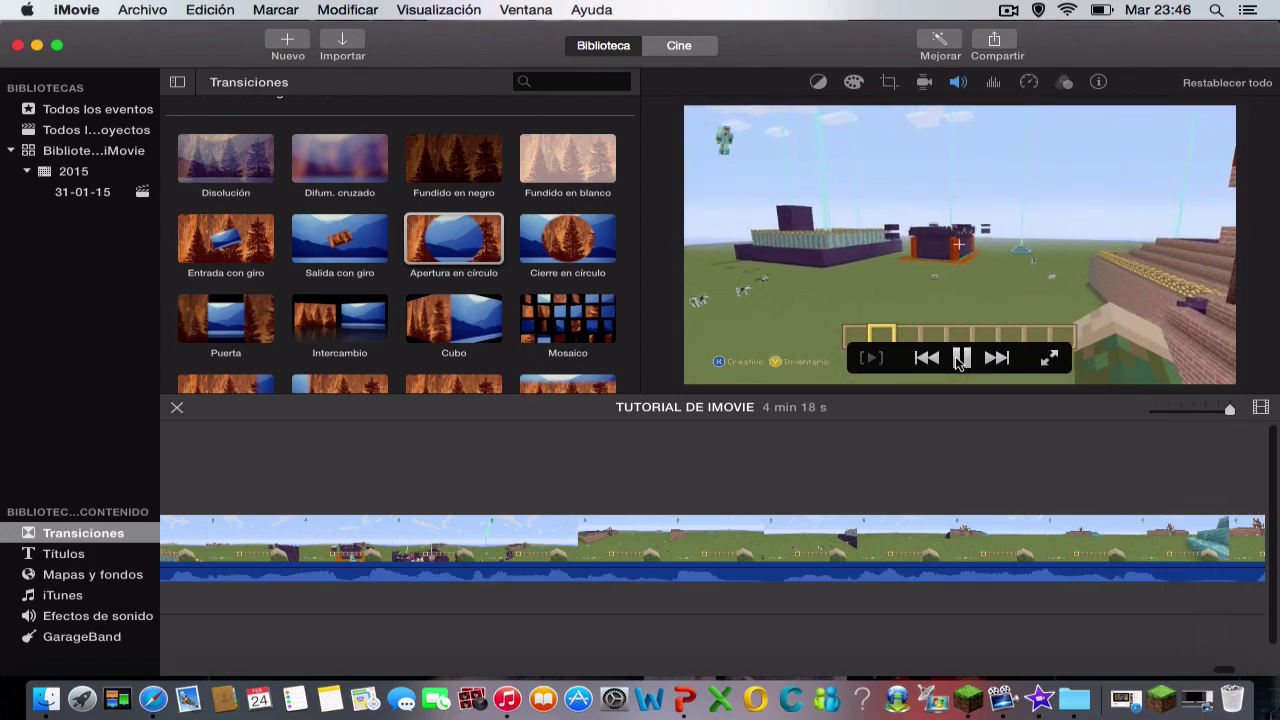
click(960, 359)
scroll(506, 490, left, 10)
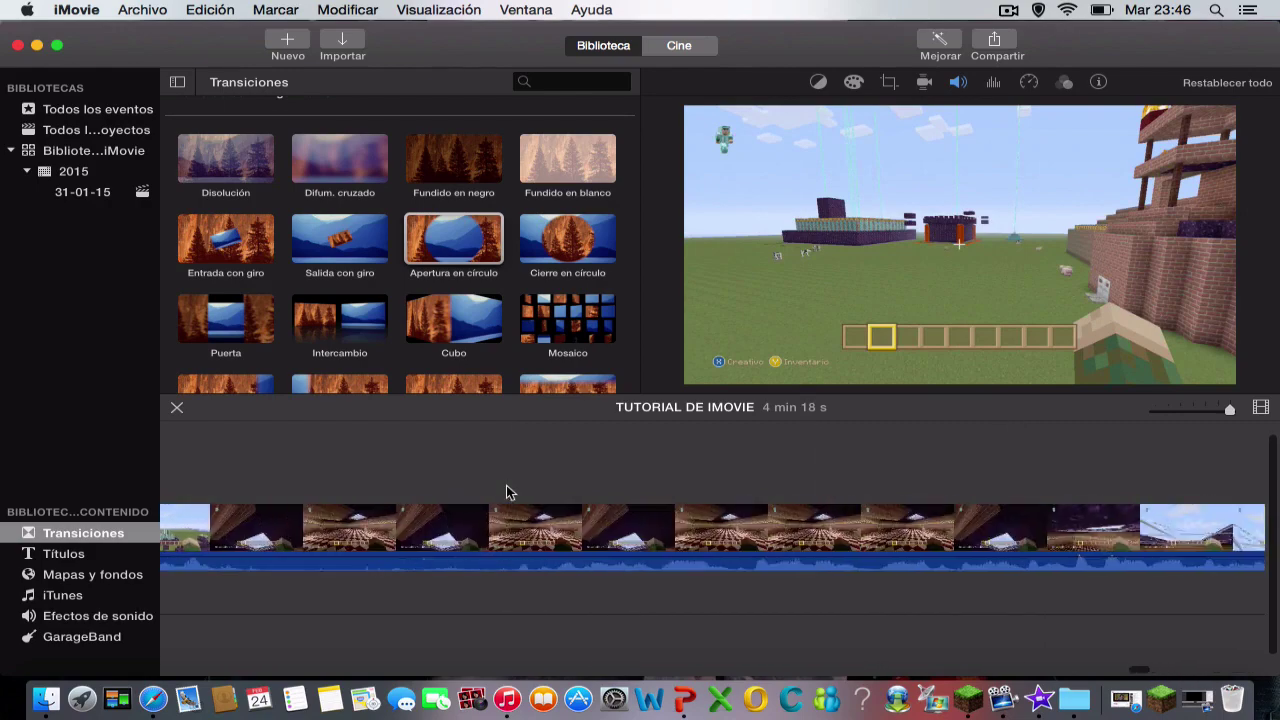
scroll(506, 490, left, 10)
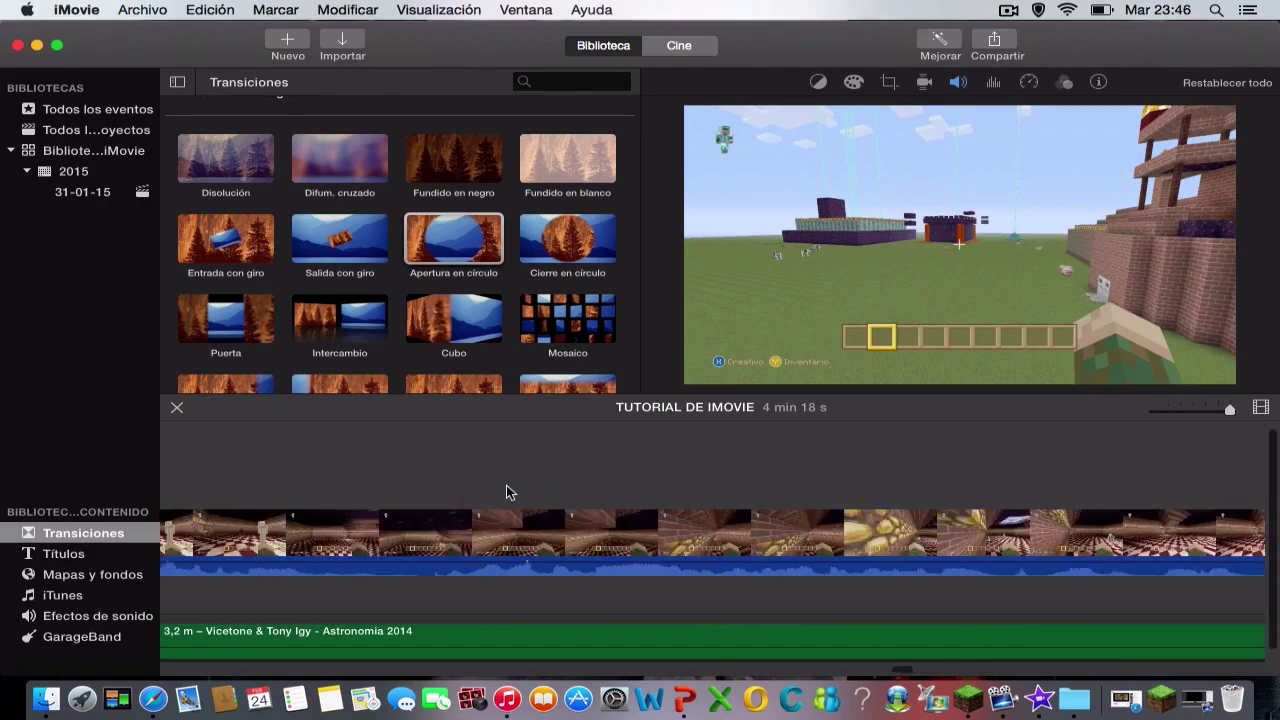
scroll(506, 491, left, 10)
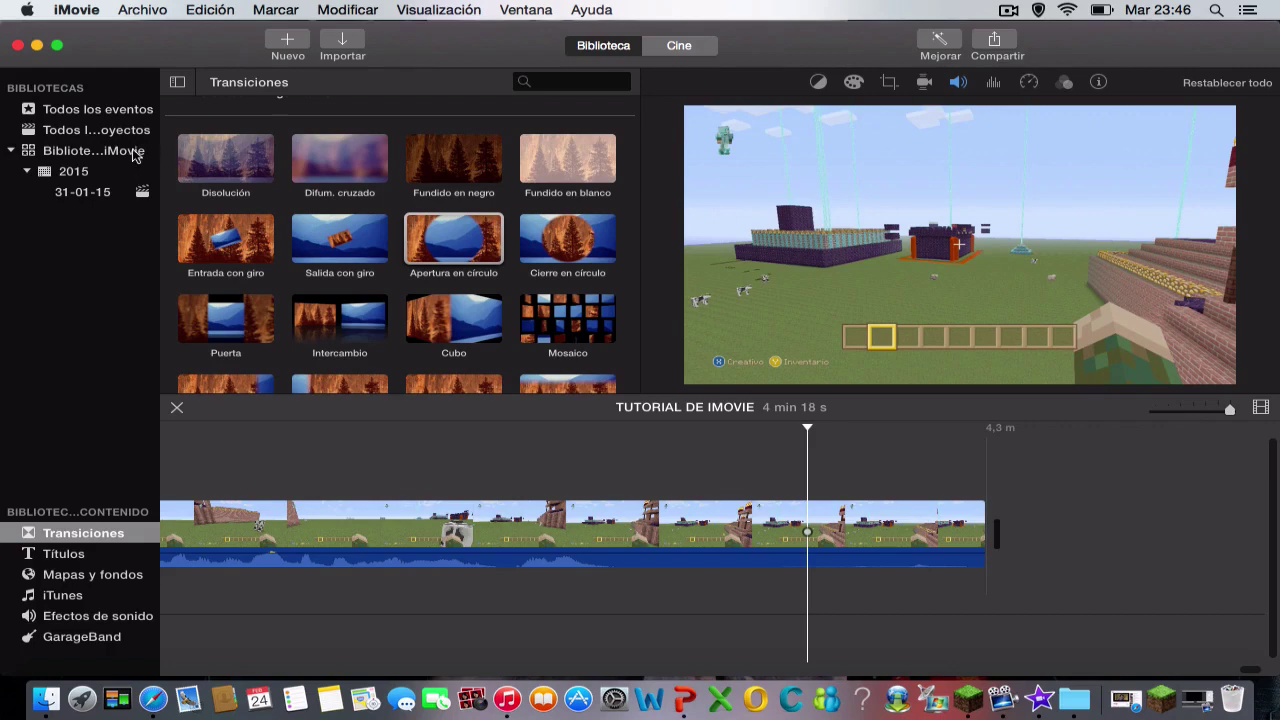
- Look through the iMovie library, the 2015 and 31-01-15 entries, all projects and all events
click(133, 152)
click(101, 172)
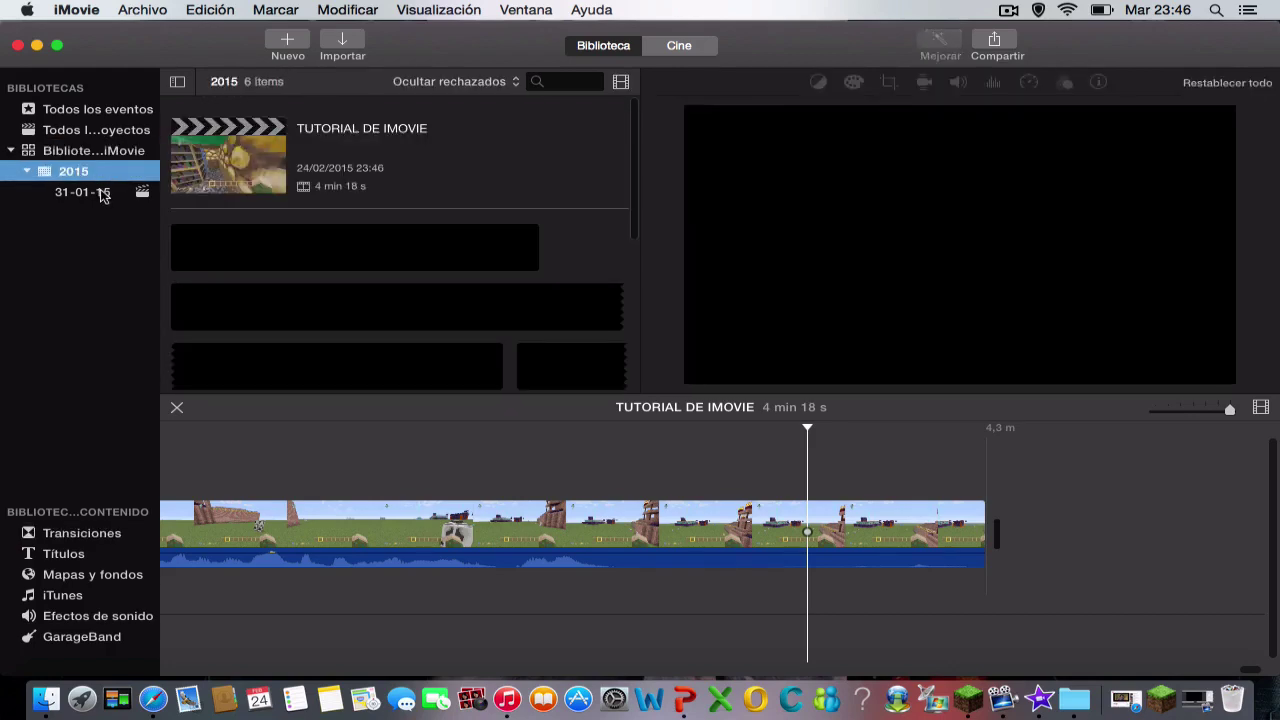
click(103, 194)
click(96, 173)
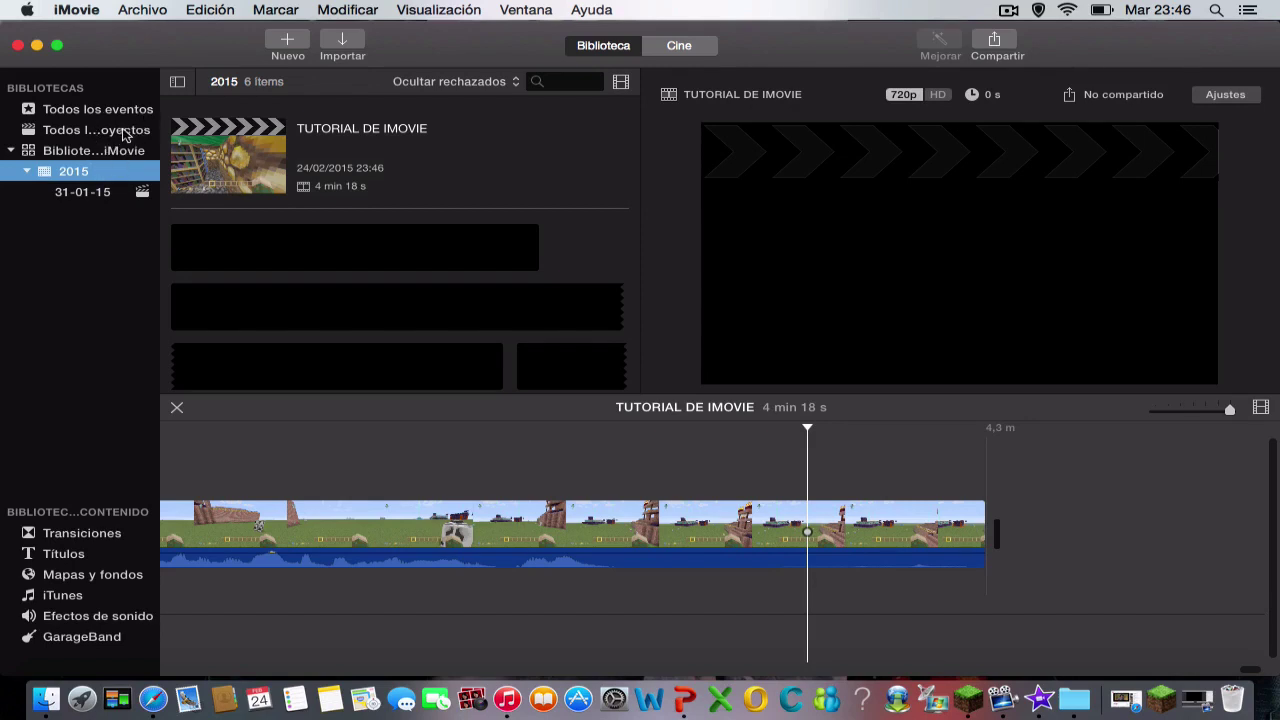
click(124, 131)
click(122, 112)
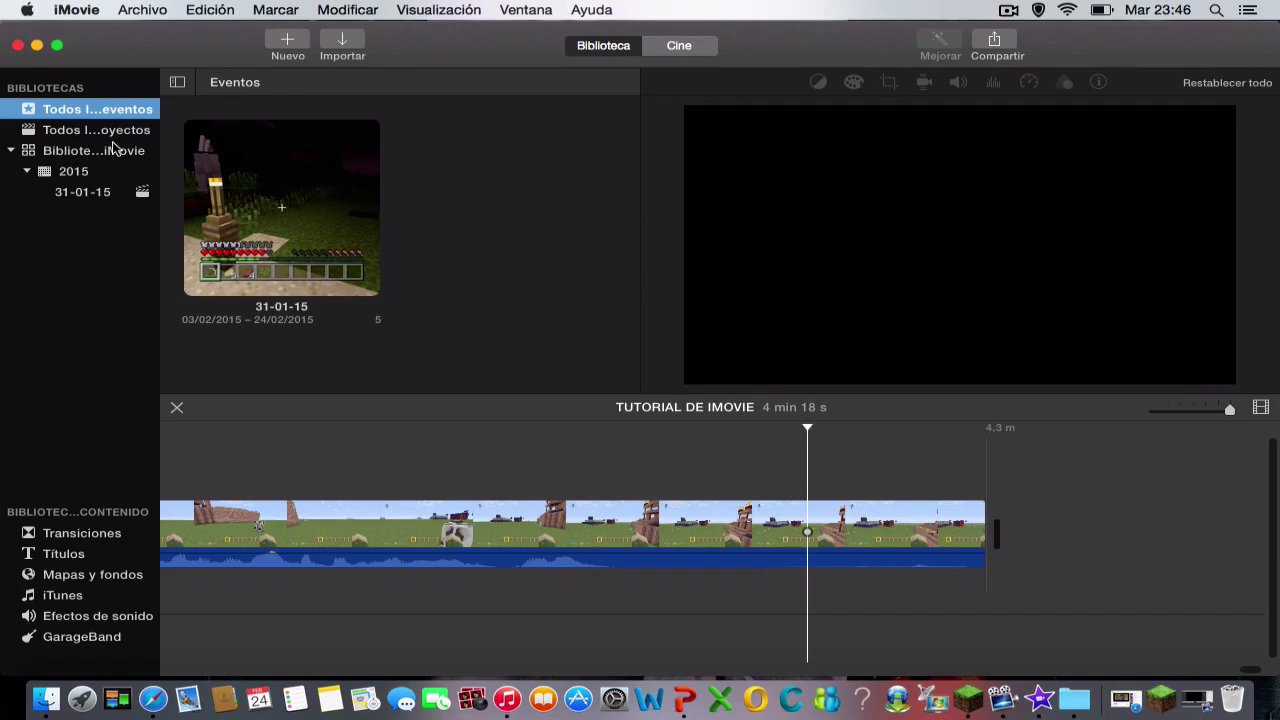
click(114, 151)
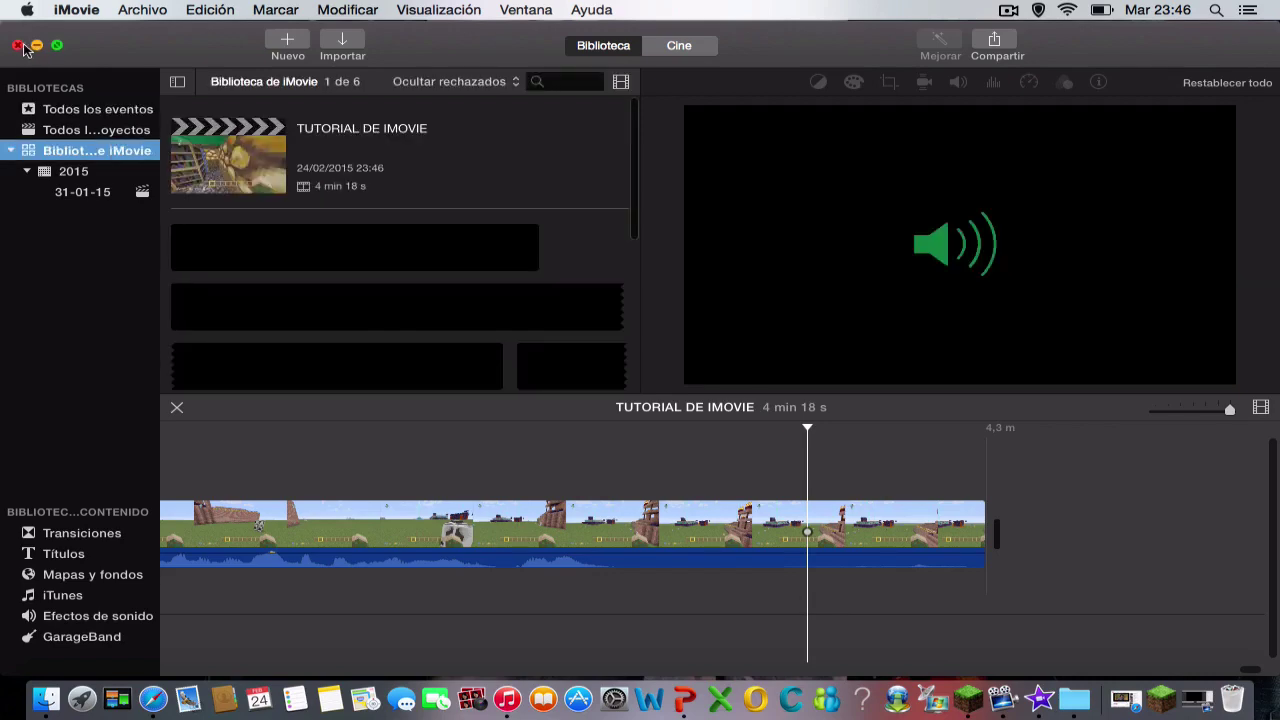